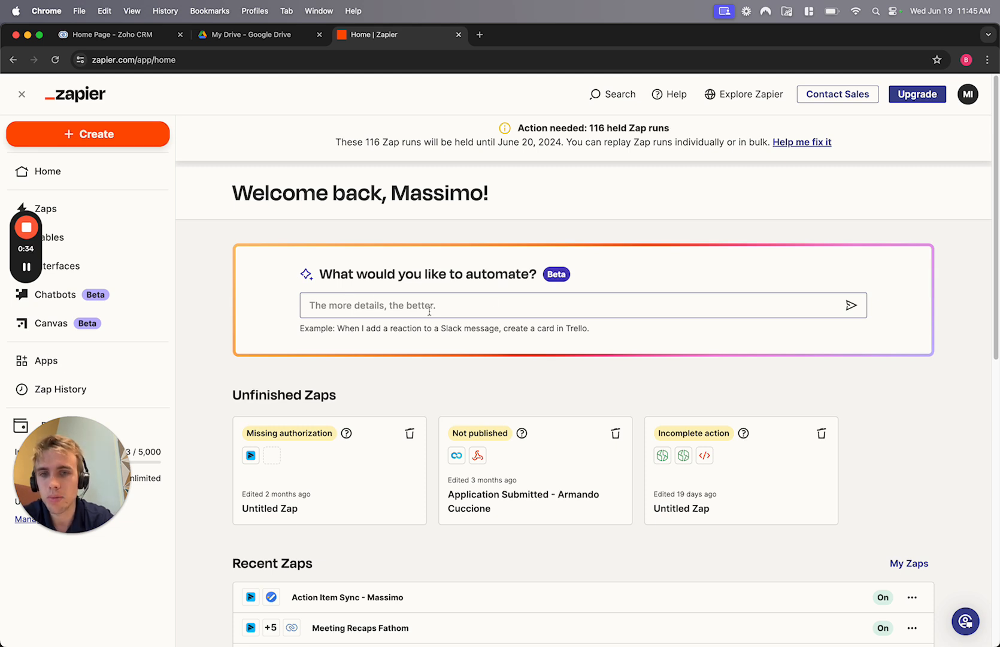
- Create a new draft Zap and open the app picker for its trigger
click(102, 138)
click(98, 181)
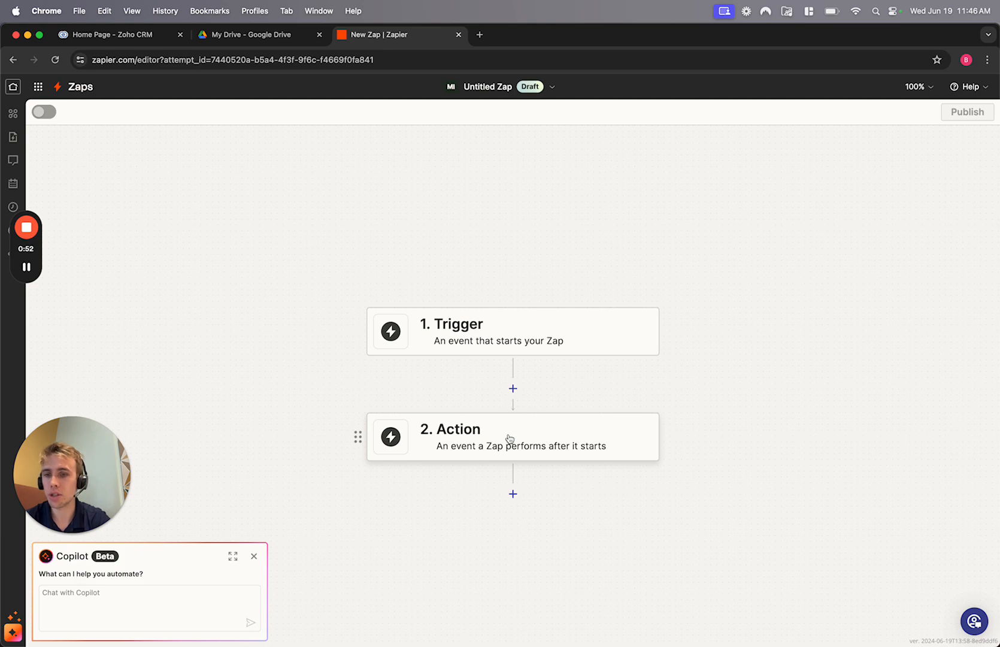
click(489, 343)
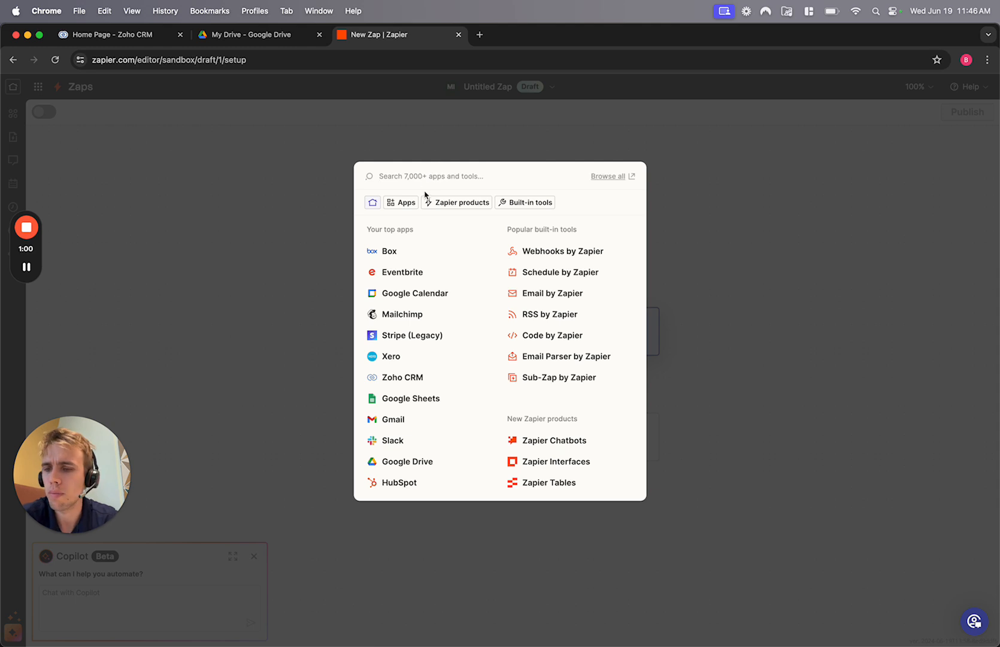
- Make Pipedrive's New Lead event the Zap's trigger
text(pipedri)
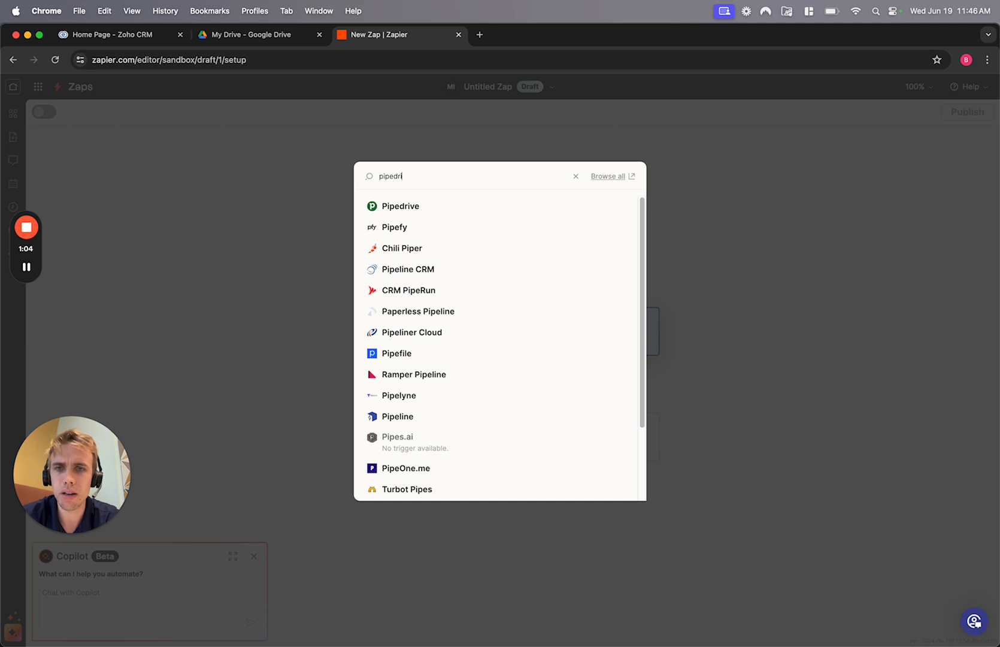
click(392, 206)
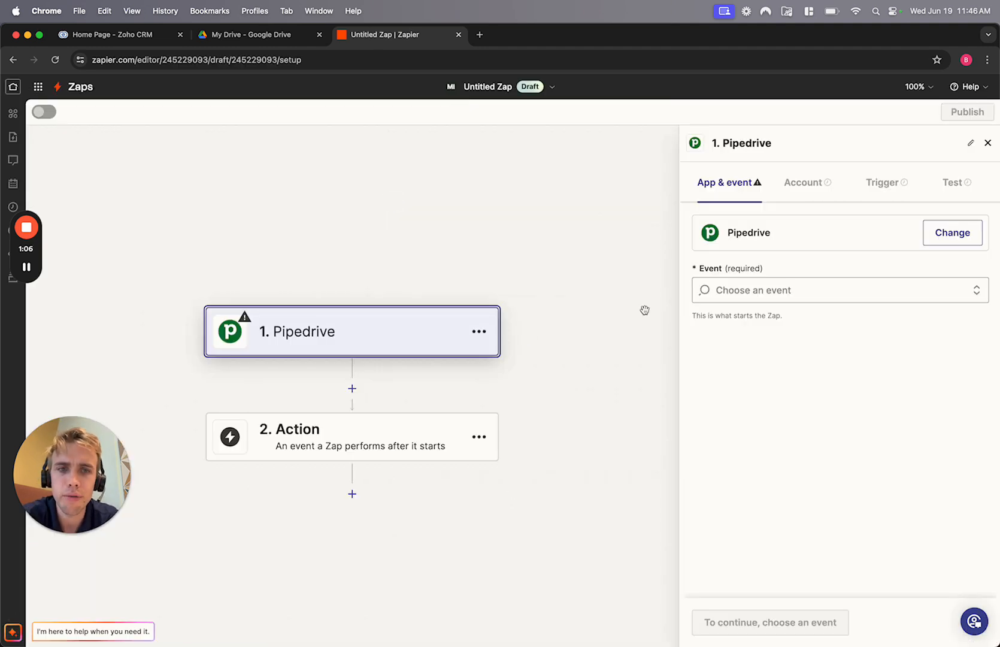
click(753, 290)
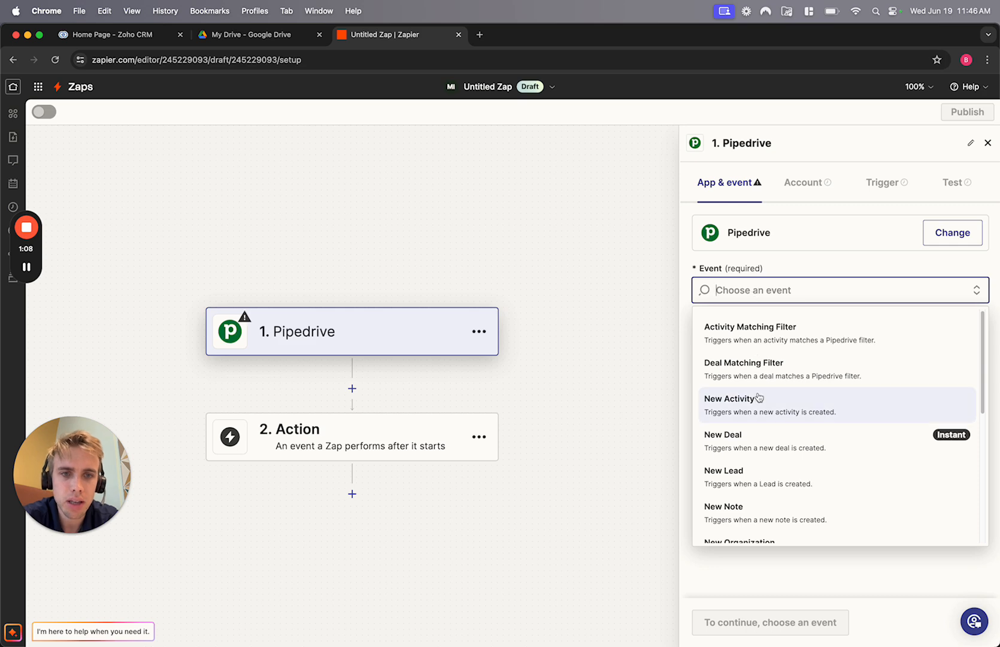
scroll(758, 431, down, 1)
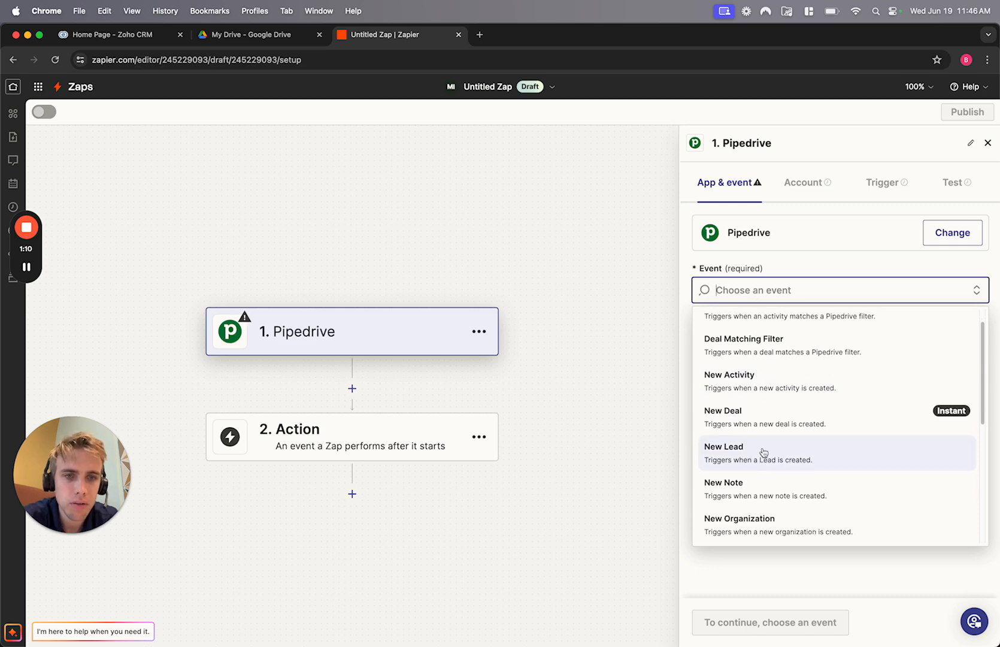
click(760, 454)
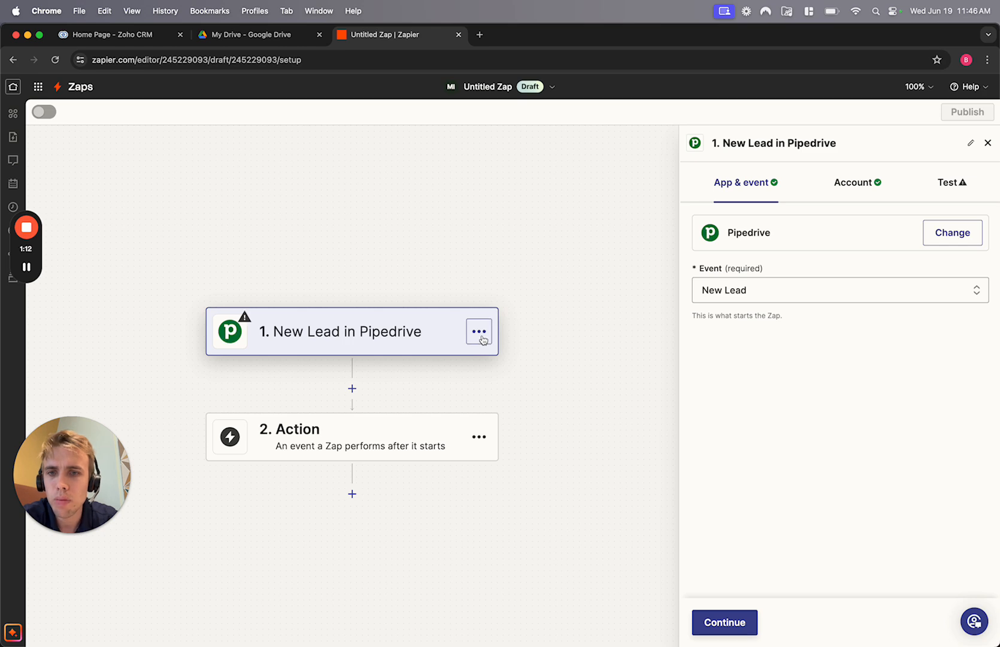
- Move on to the Pipedrive trigger test, then check the trigger step's options and return to the editor
click(289, 333)
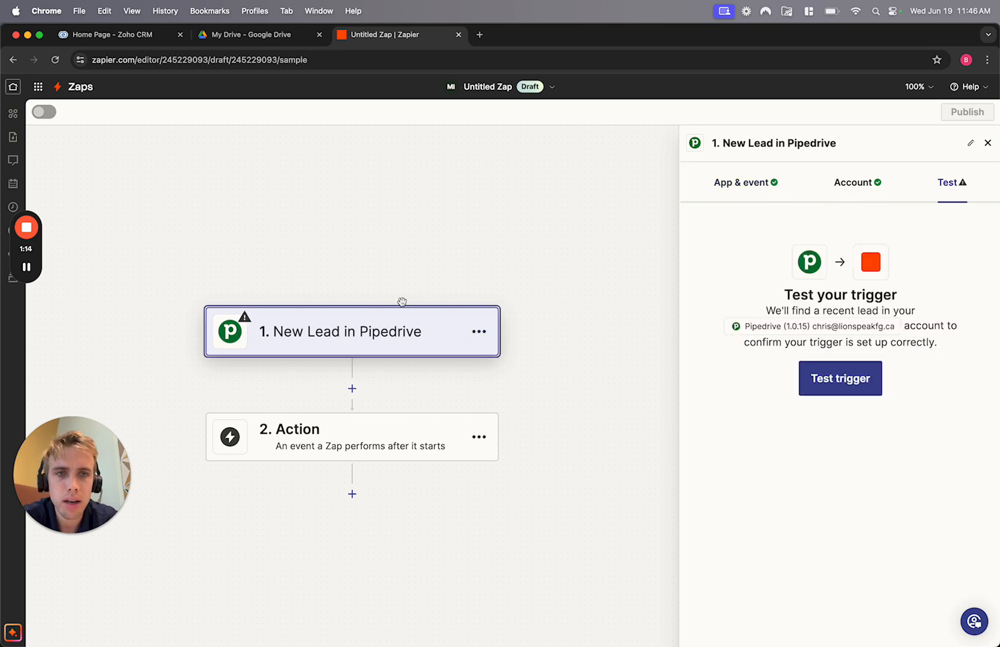
click(479, 331)
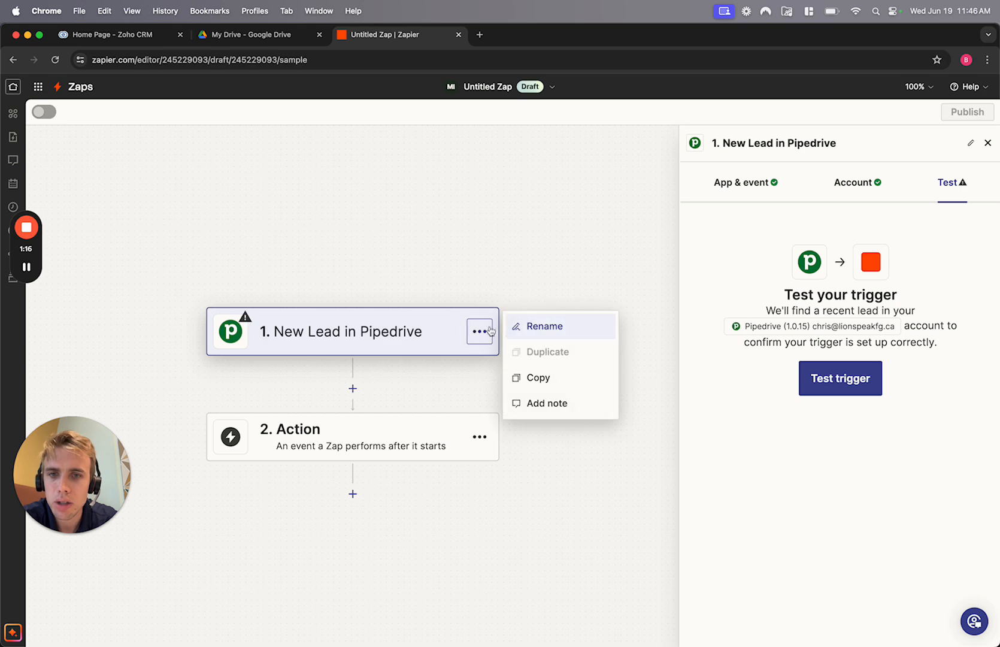
click(27, 268)
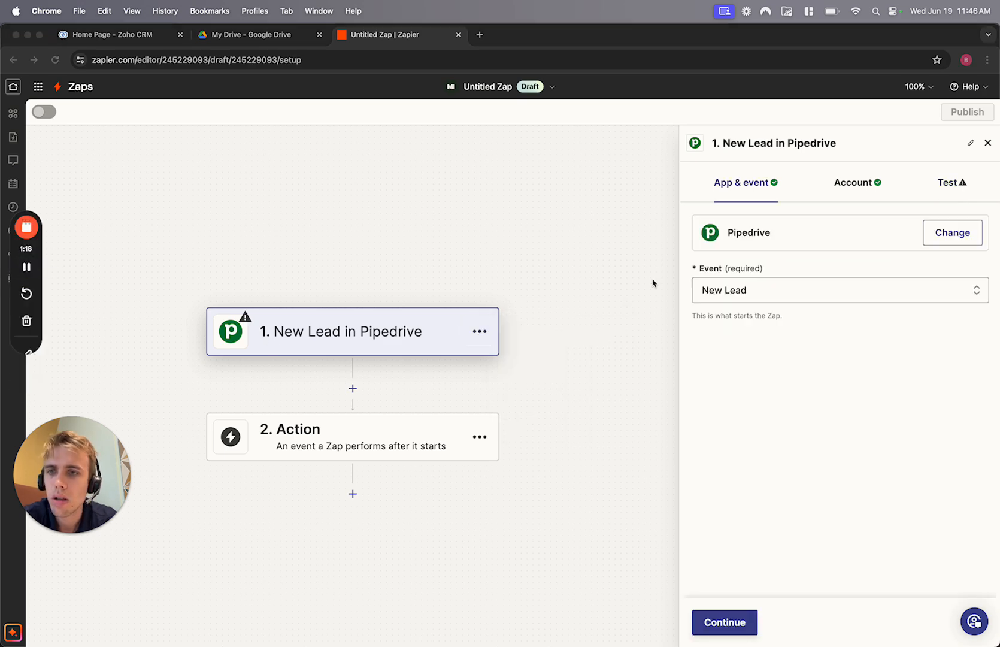
click(948, 233)
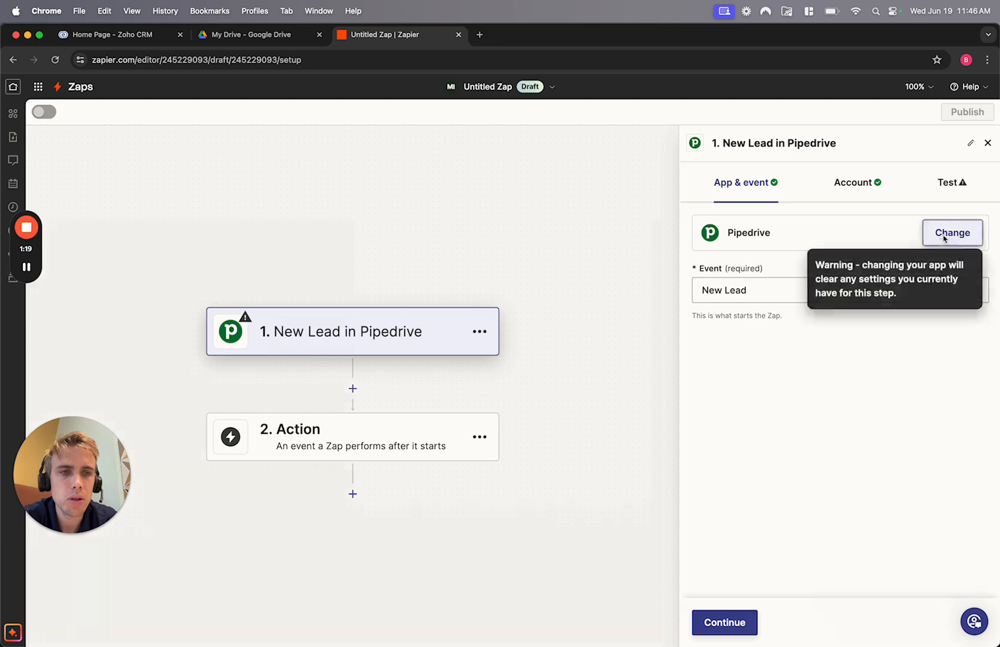
- Switch the trigger app to HubSpot and browse its trigger events
click(949, 232)
text(hub)
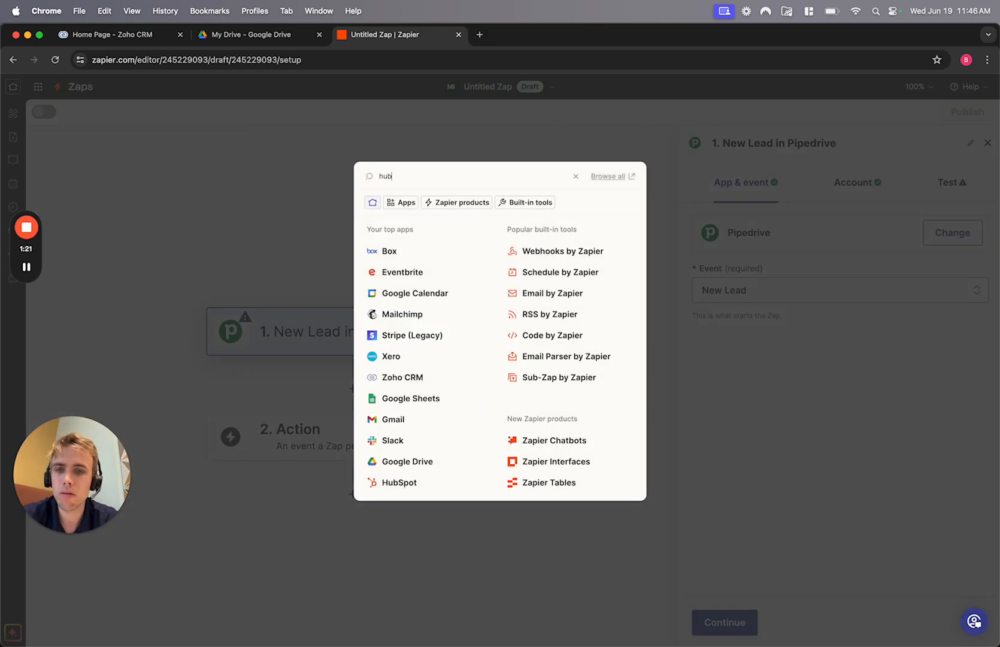
text(spot)
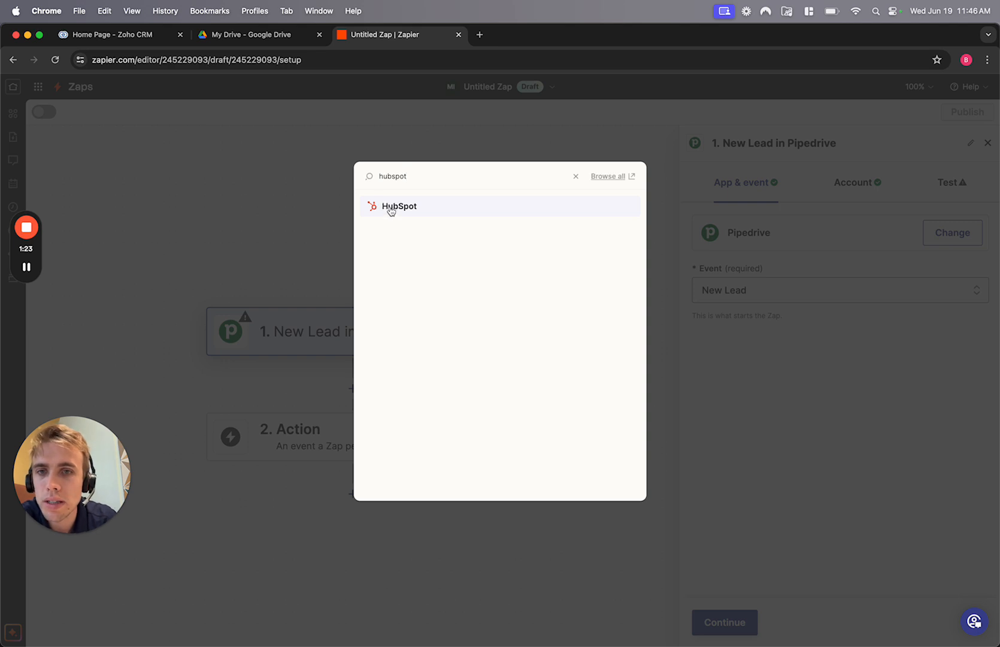
click(390, 207)
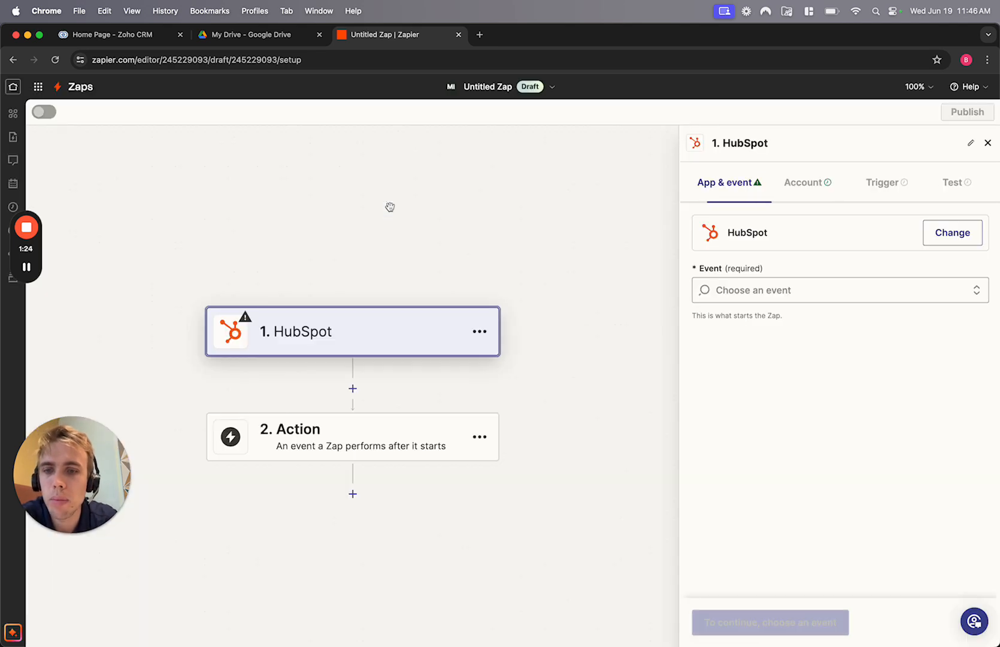
click(810, 285)
scroll(832, 492, down, 2)
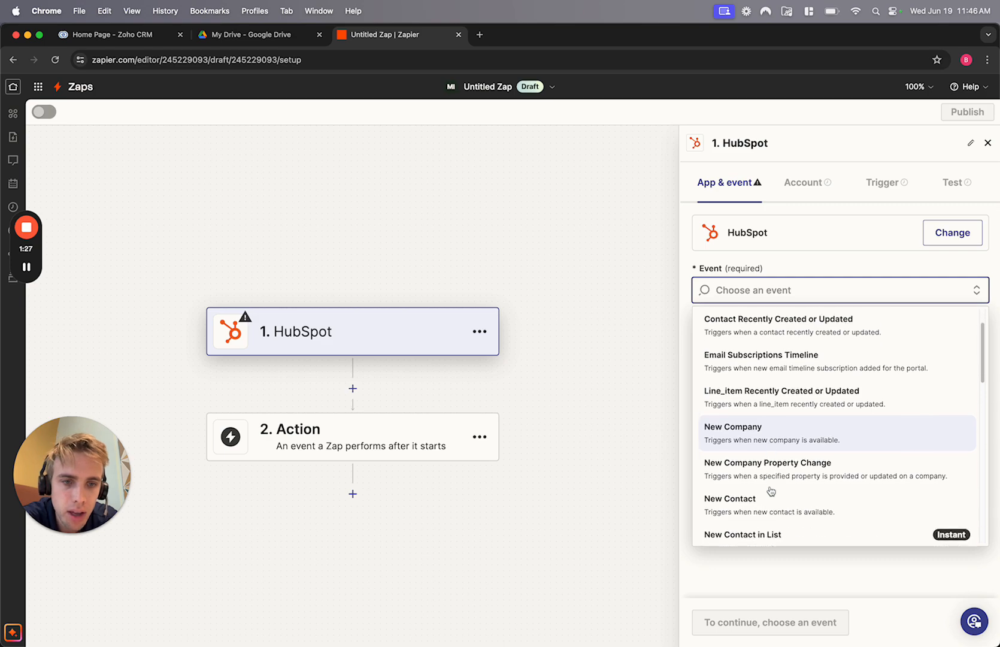
- Switch the trigger to Zoho CRM's New Contact event and show its account settings
click(952, 232)
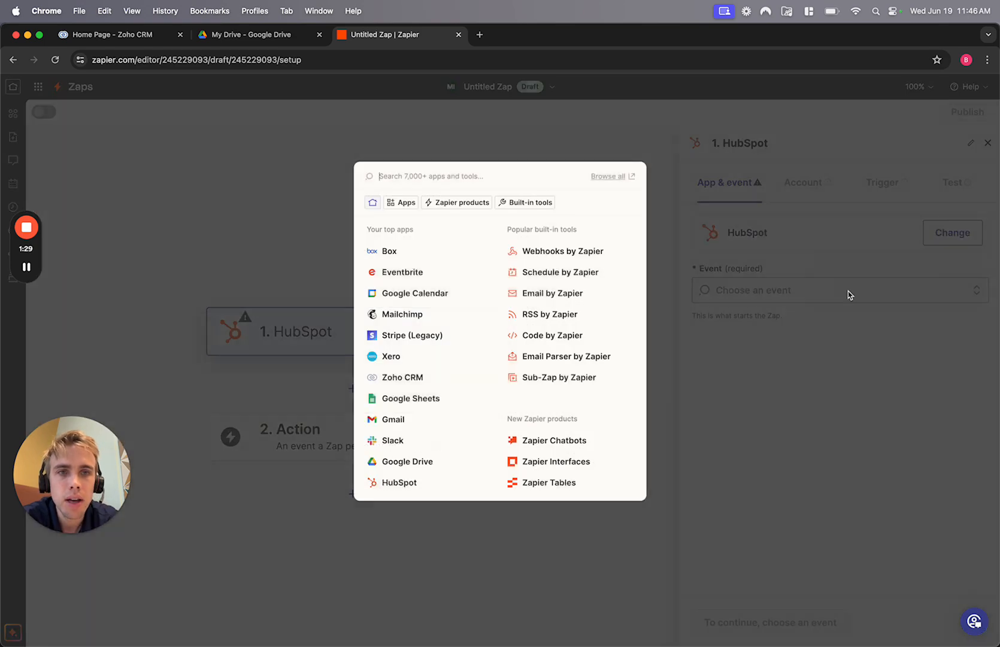
text(zoho crm)
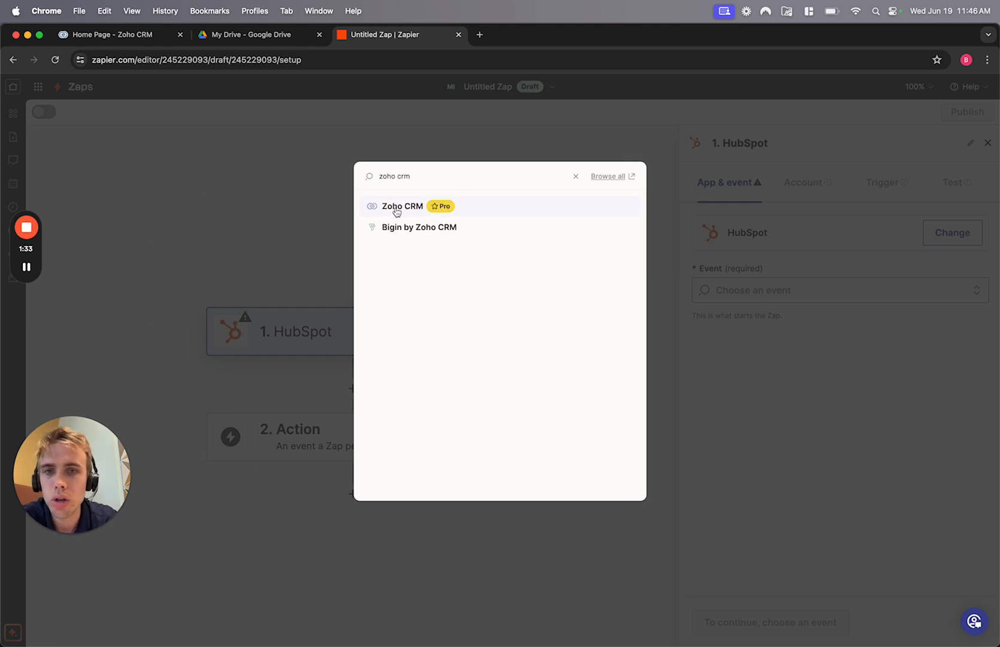
click(395, 206)
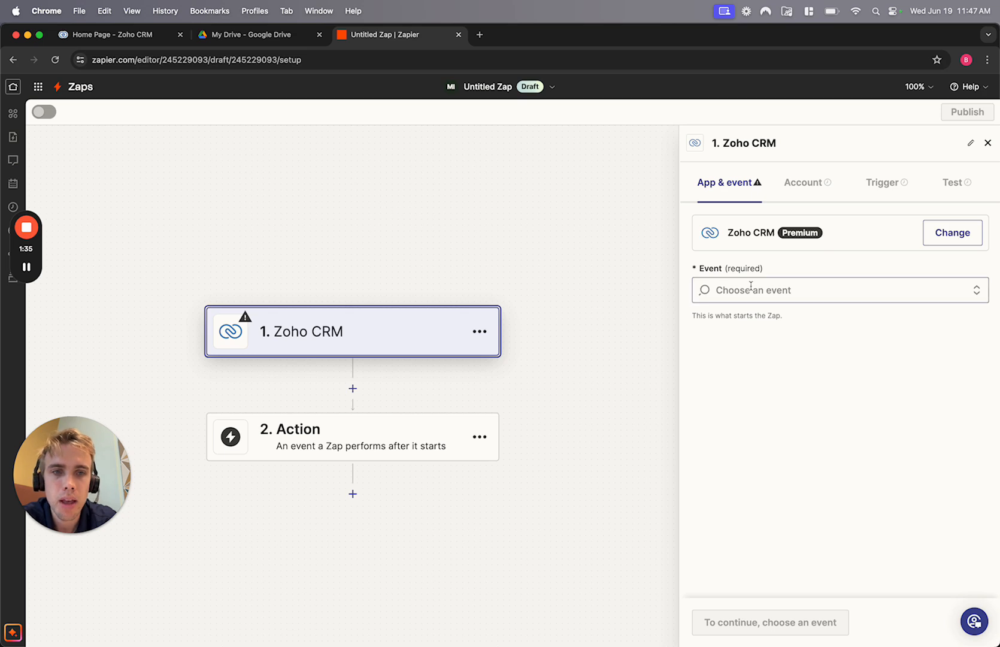
click(751, 289)
click(749, 332)
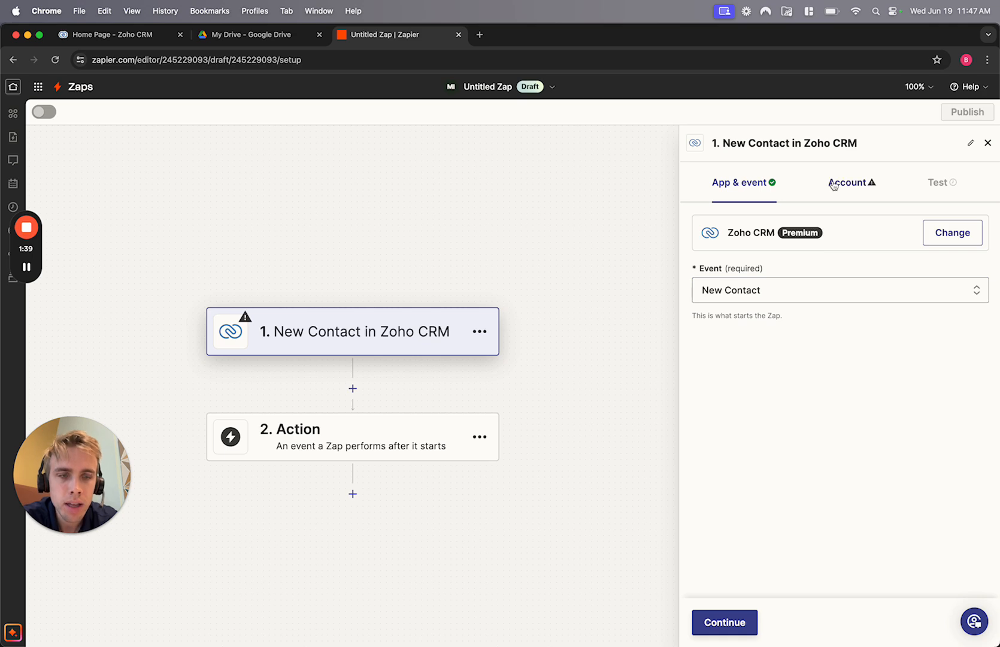
click(849, 191)
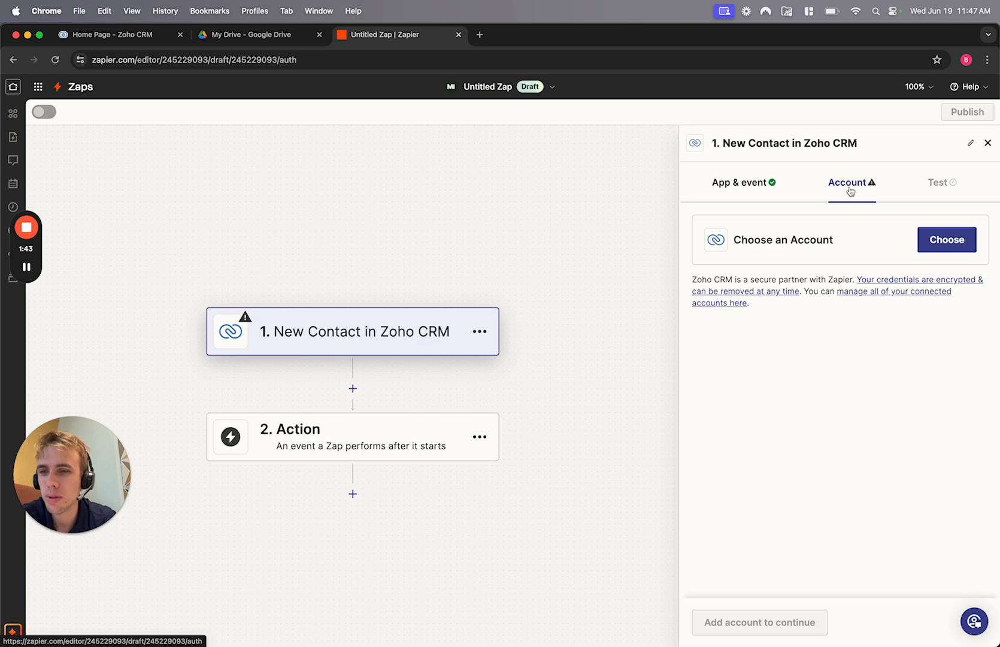
- Search the Zoho CRM accounts for 'blumortgages' and connect BluMortgages Base CRM
click(947, 245)
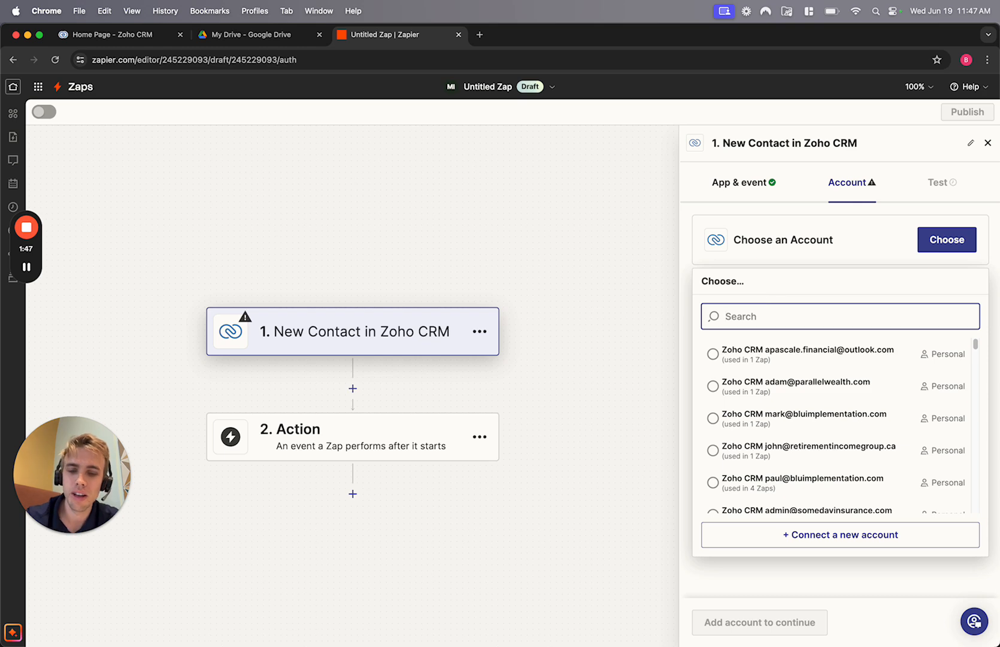
text(blumortgaeg)
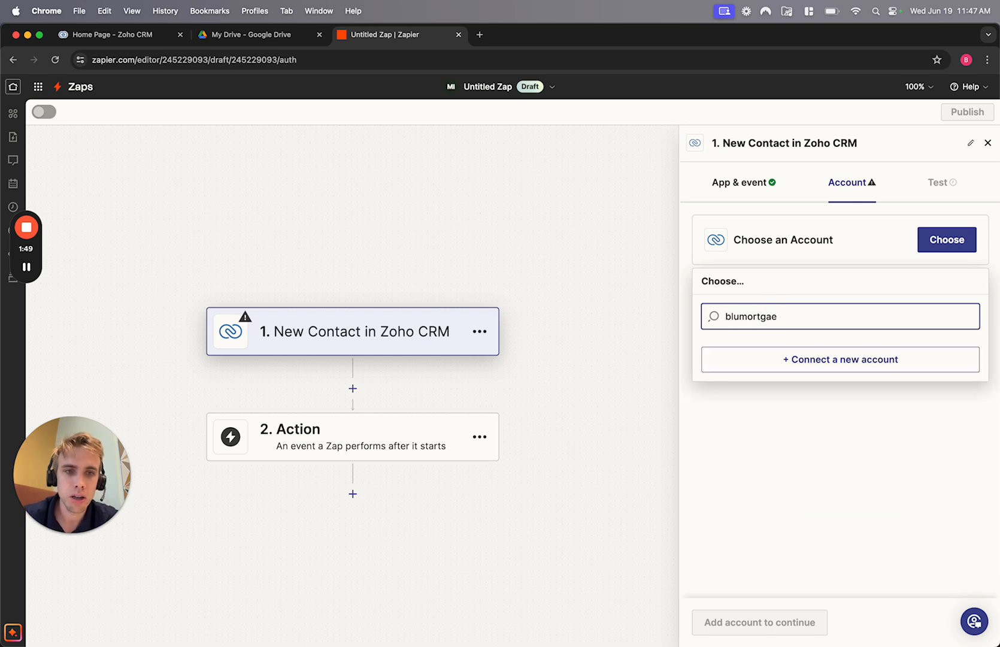
key(BackSpace)
text(ges)
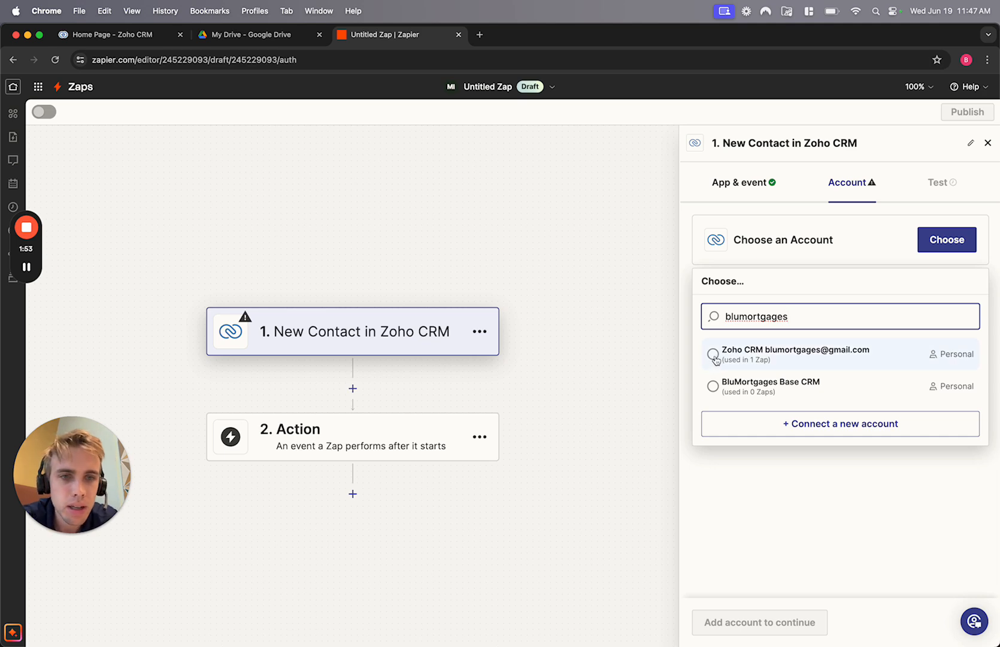
click(713, 387)
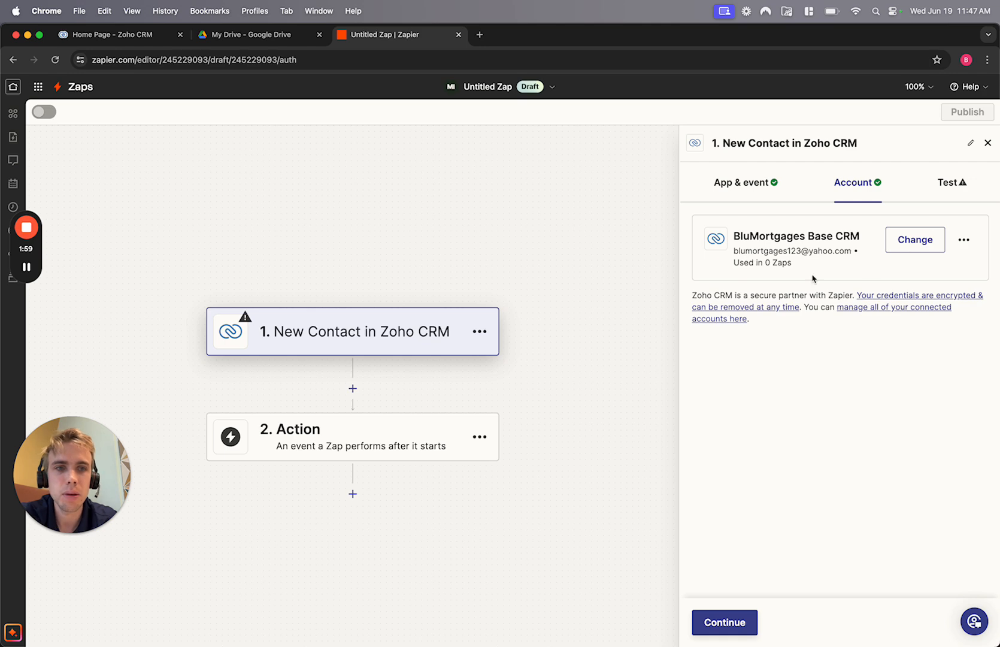
- Replace it with the Gmail-based Zoho CRM account
click(913, 239)
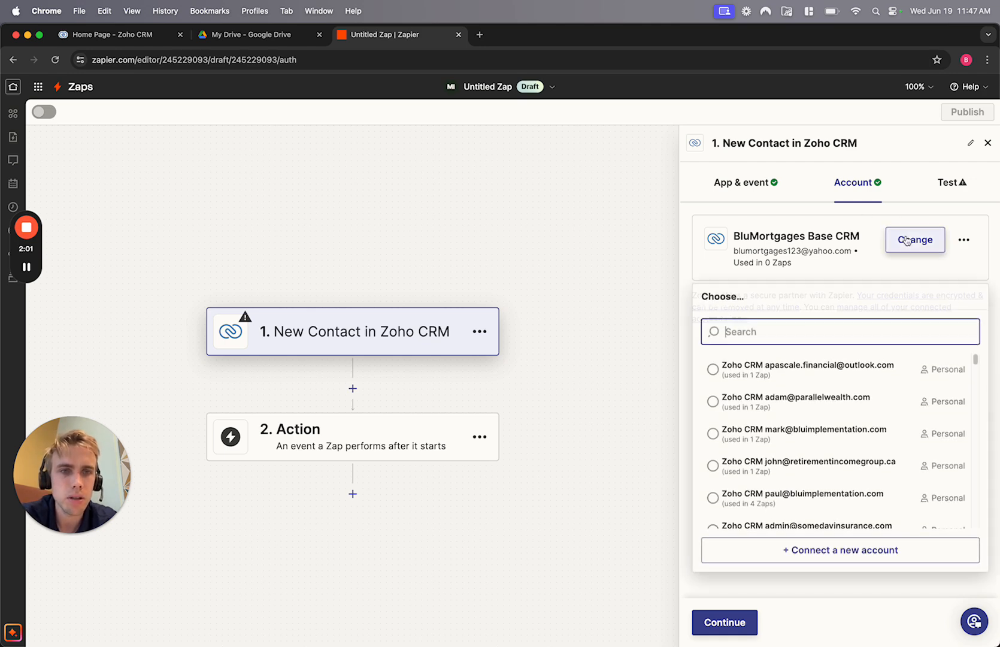
text(blumortgages)
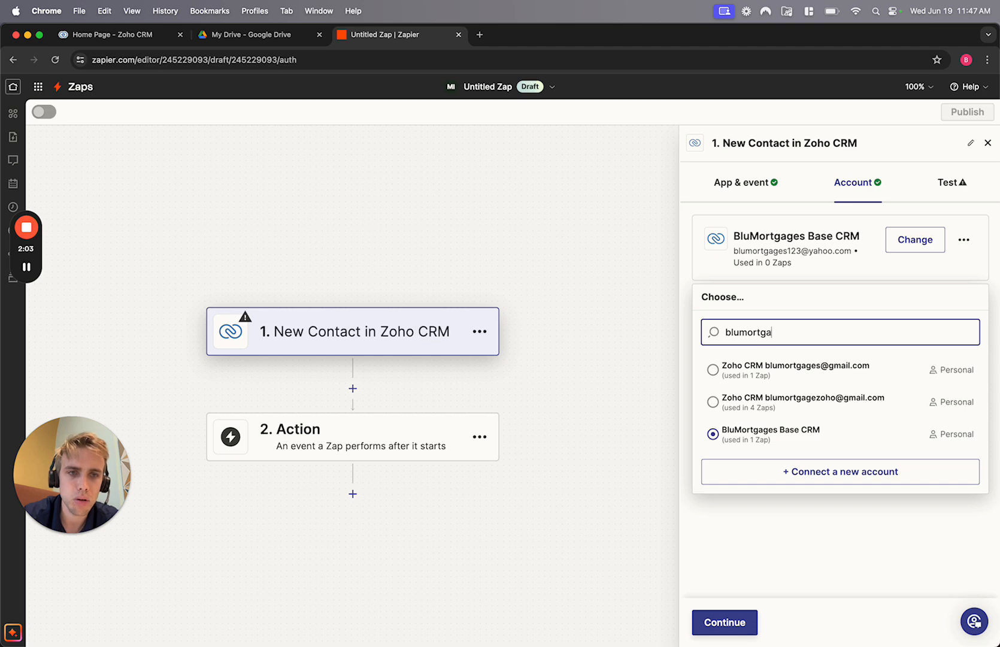
click(714, 369)
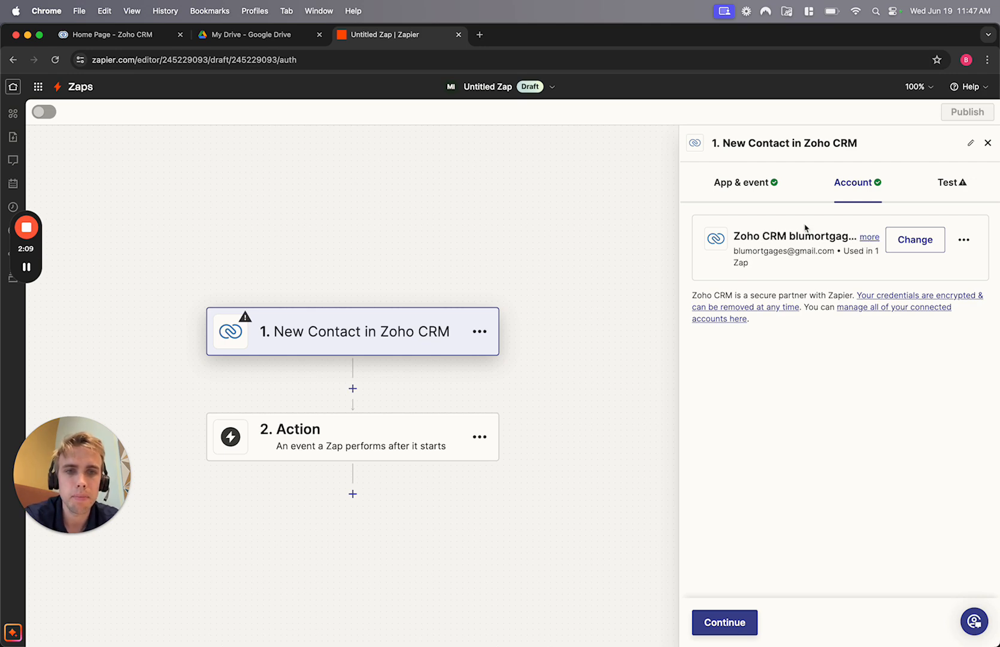
- Test the Zoho CRM trigger and pull in sample contacts
click(718, 621)
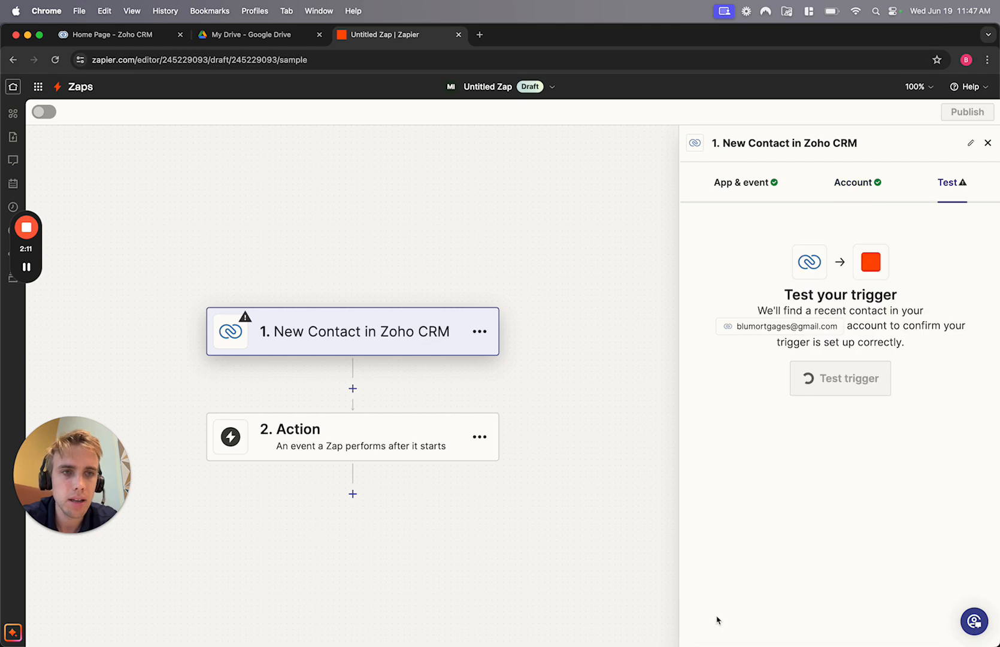
click(859, 384)
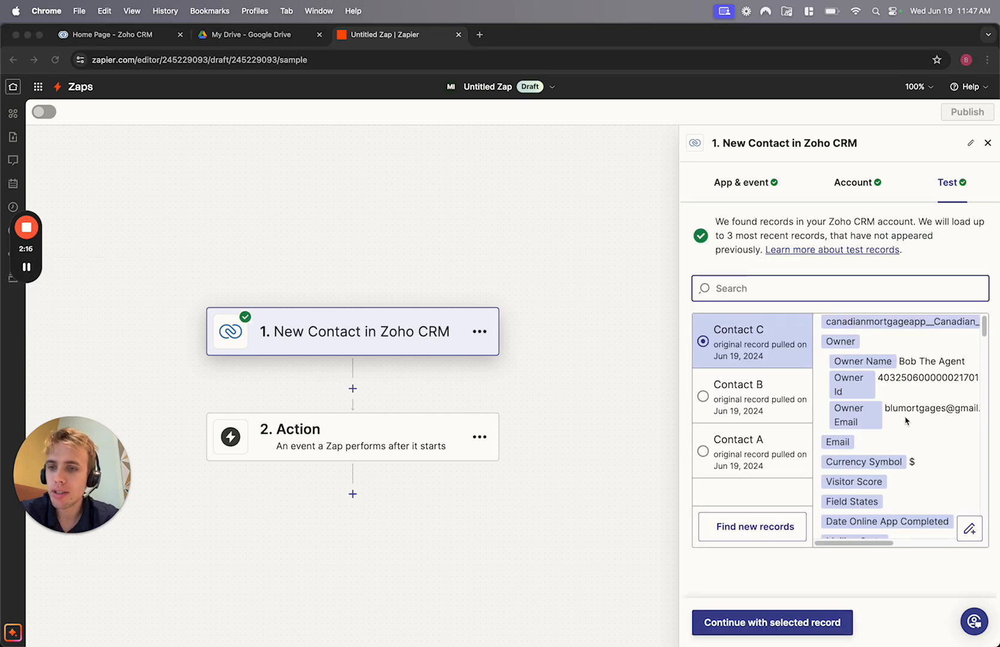
scroll(920, 404, down, 10)
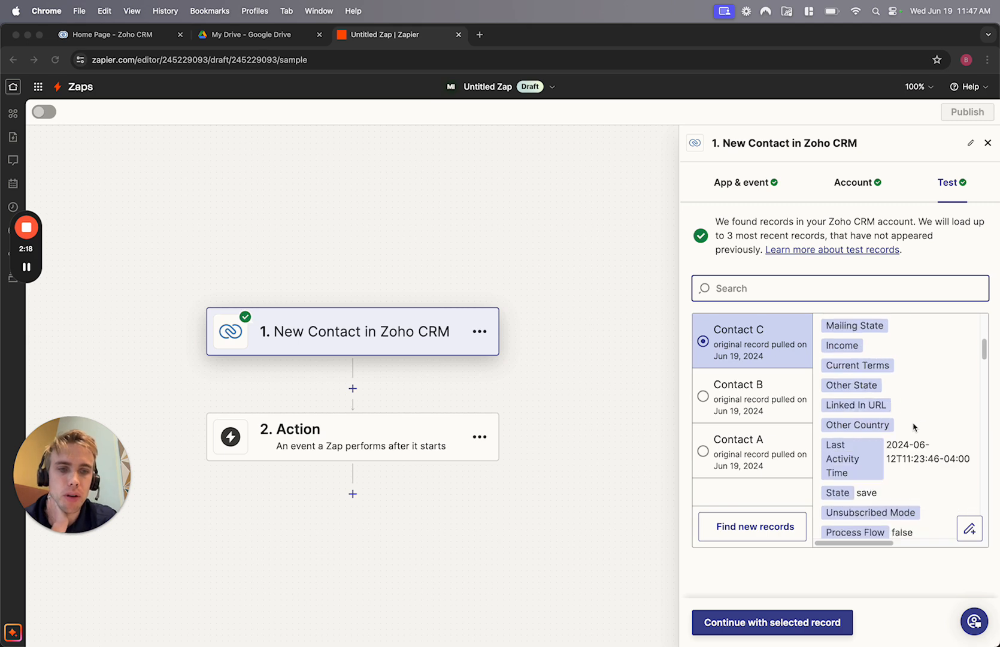
scroll(914, 427, down, 10)
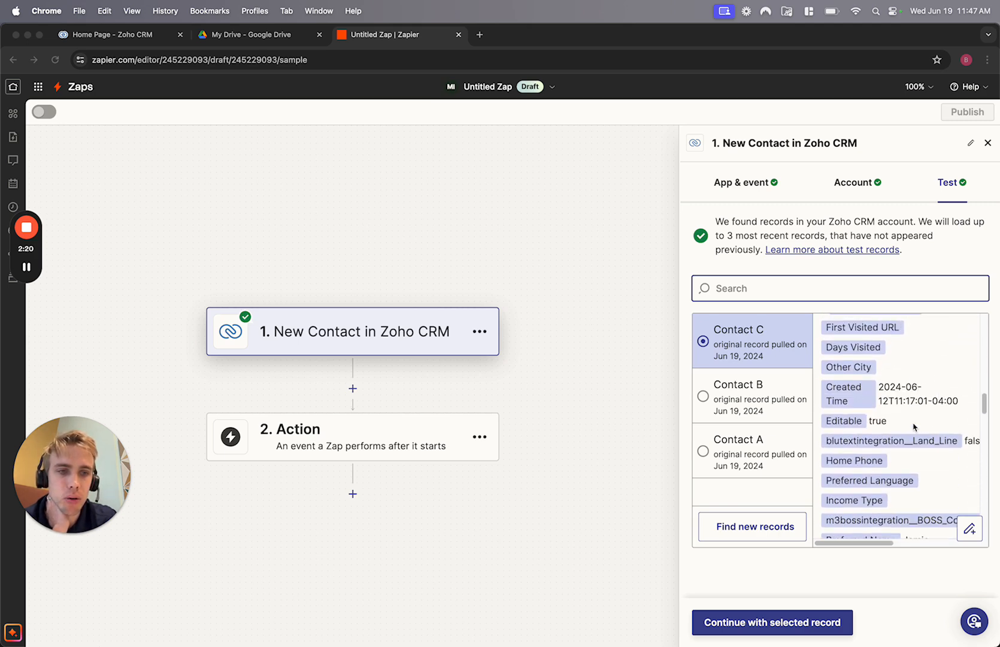
scroll(915, 426, down, 1)
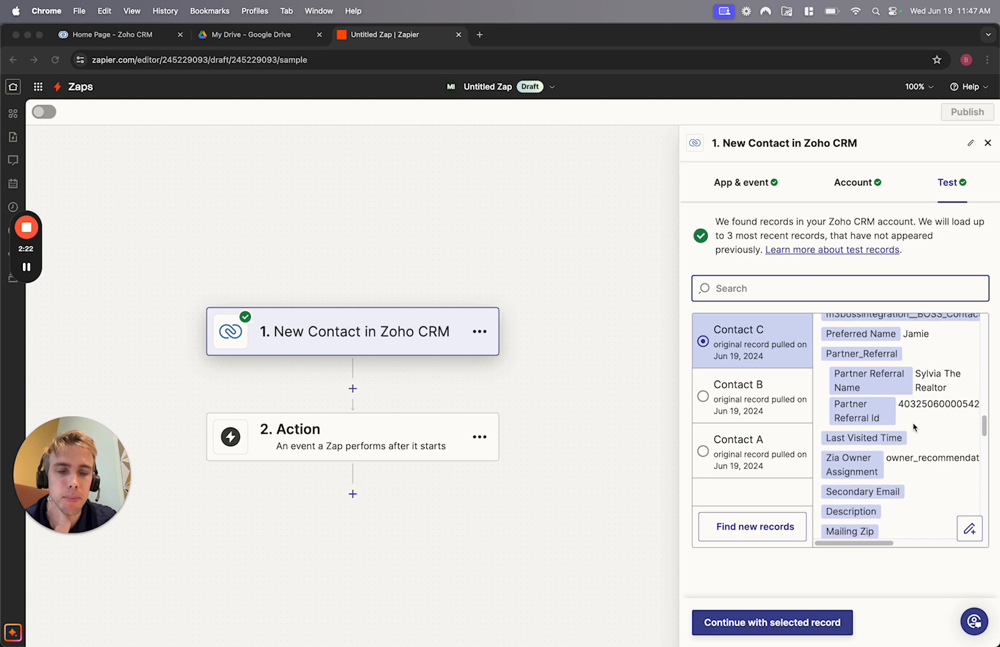
scroll(914, 427, up, 1)
- Search the sample record's fields for 'name' to find First Name and Full Name
click(754, 410)
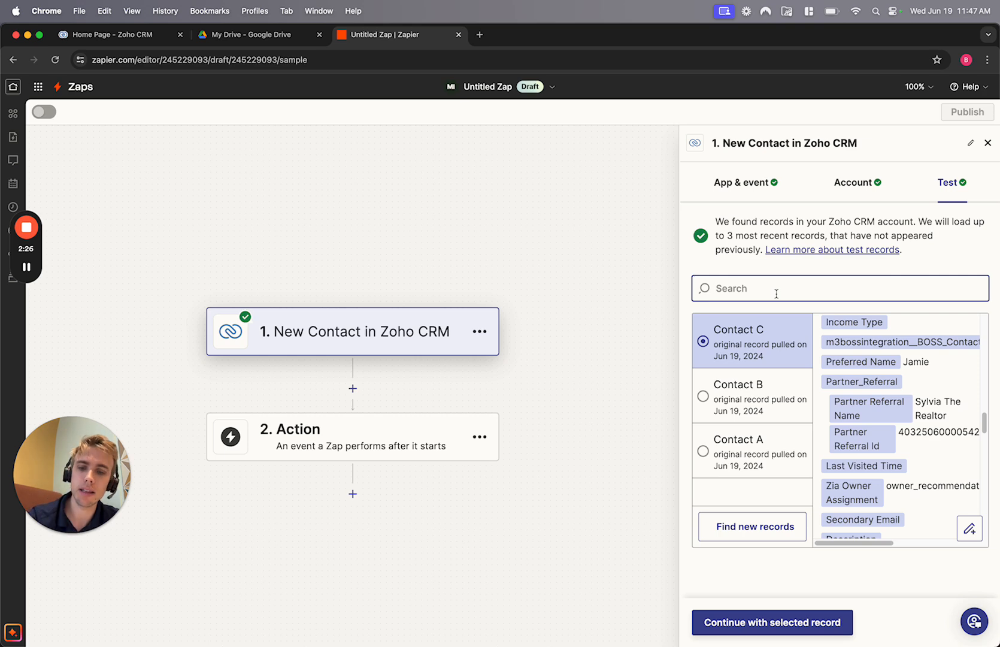
text(first nam)
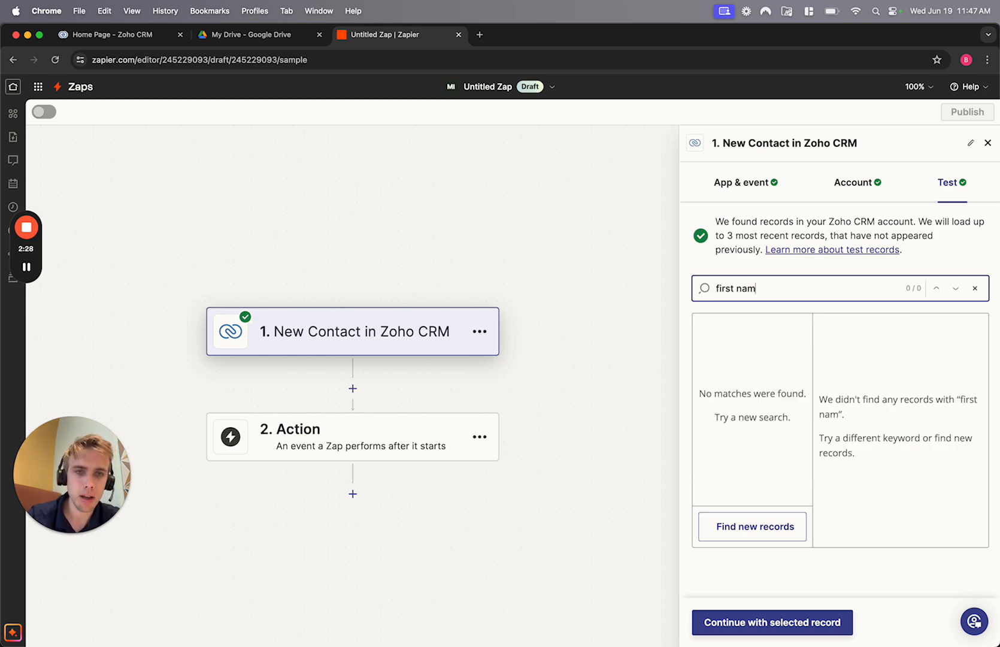
key(BackSpace)
key(BackSpace)
key(BackSpace)
key(BackSpace)
key(BackSpace)
key(BackSpace)
key(BackSpace)
key(BackSpace)
key(BackSpace)
text(n)
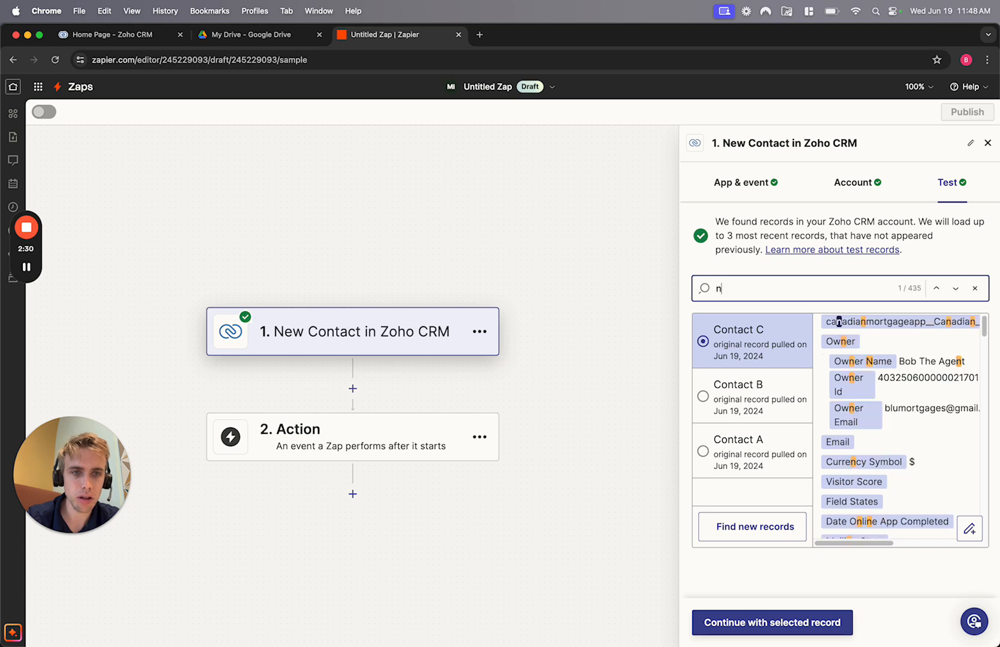
text(ame)
scroll(901, 372, down, 5)
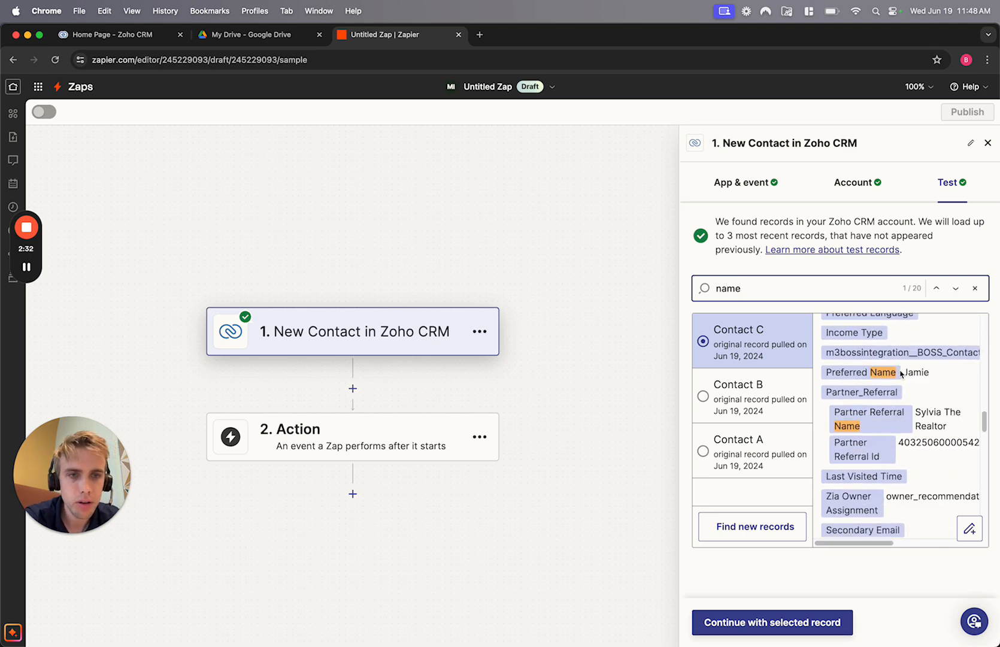
scroll(903, 376, down, 6)
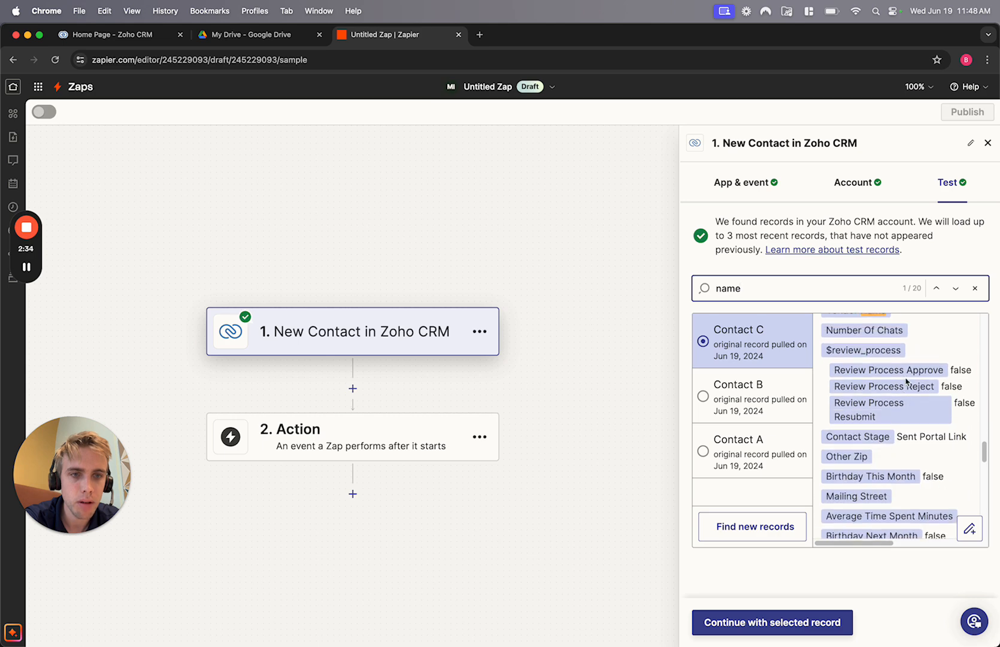
scroll(906, 380, down, 6)
scroll(875, 381, up, 3)
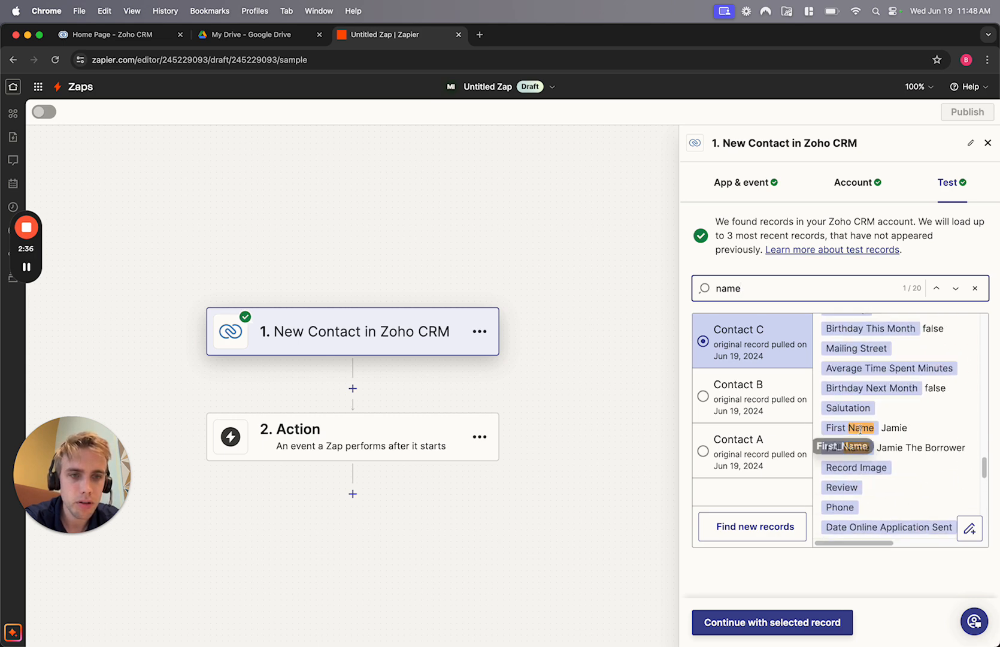
scroll(891, 516, down, 2)
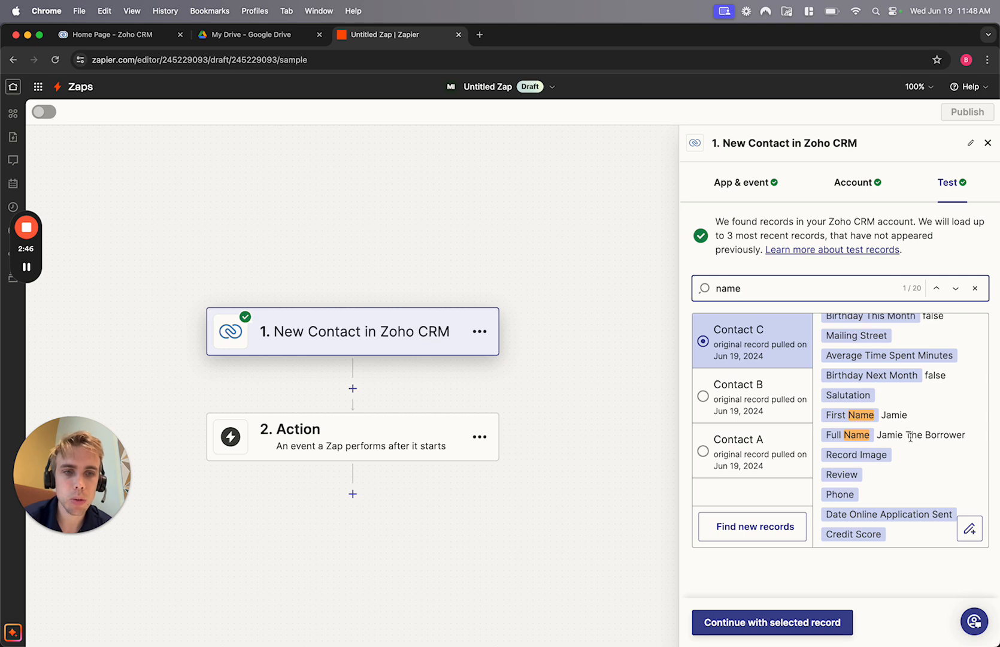
scroll(910, 437, down, 15)
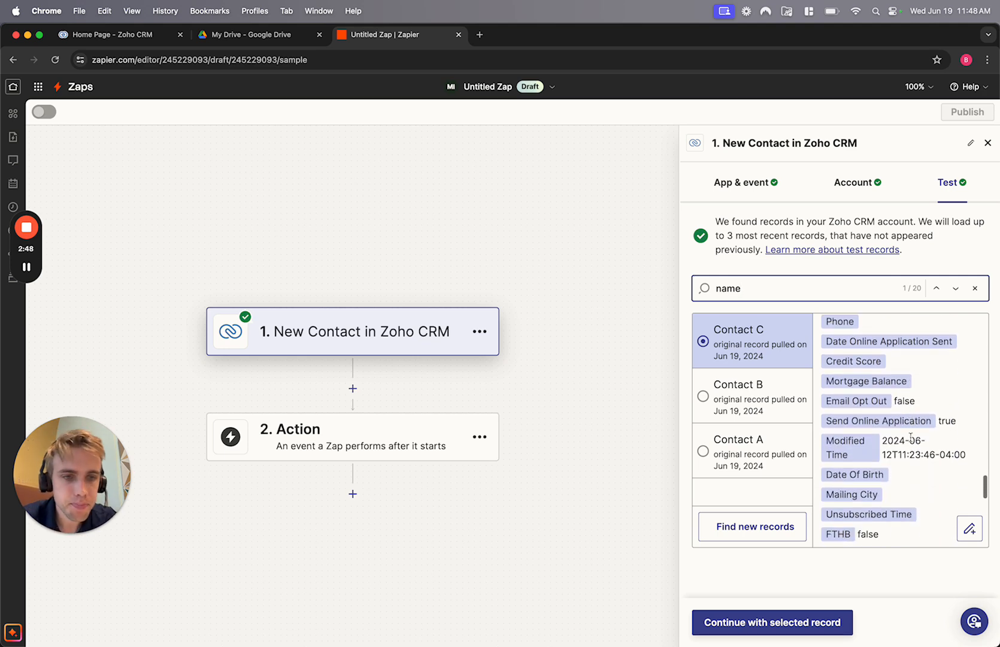
scroll(910, 441, up, 10)
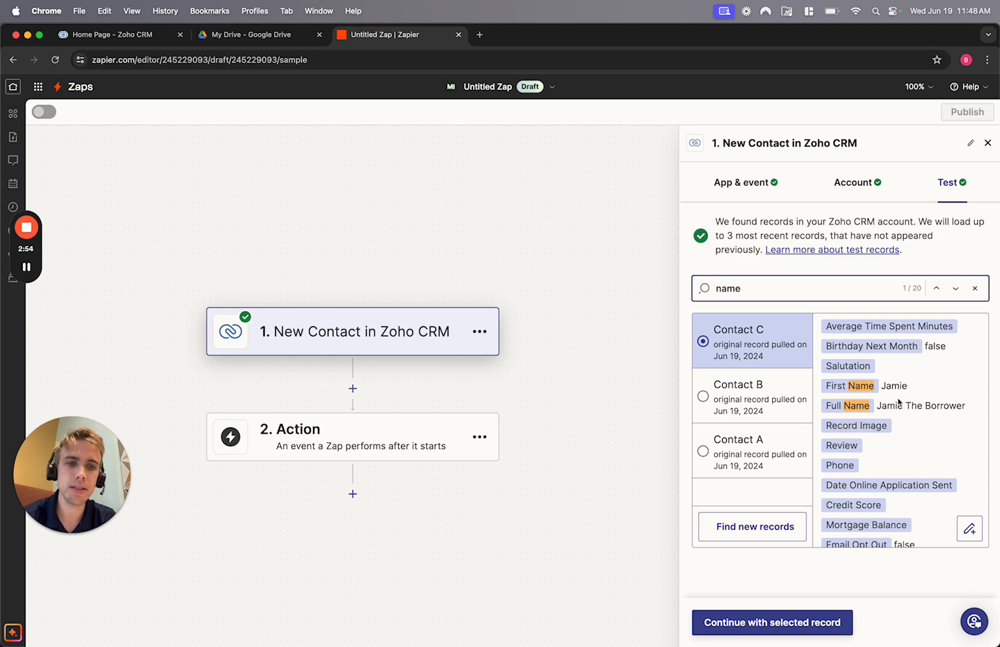
- Compare Contacts A, B and C, then continue with Contact B as the test record
click(704, 396)
click(705, 452)
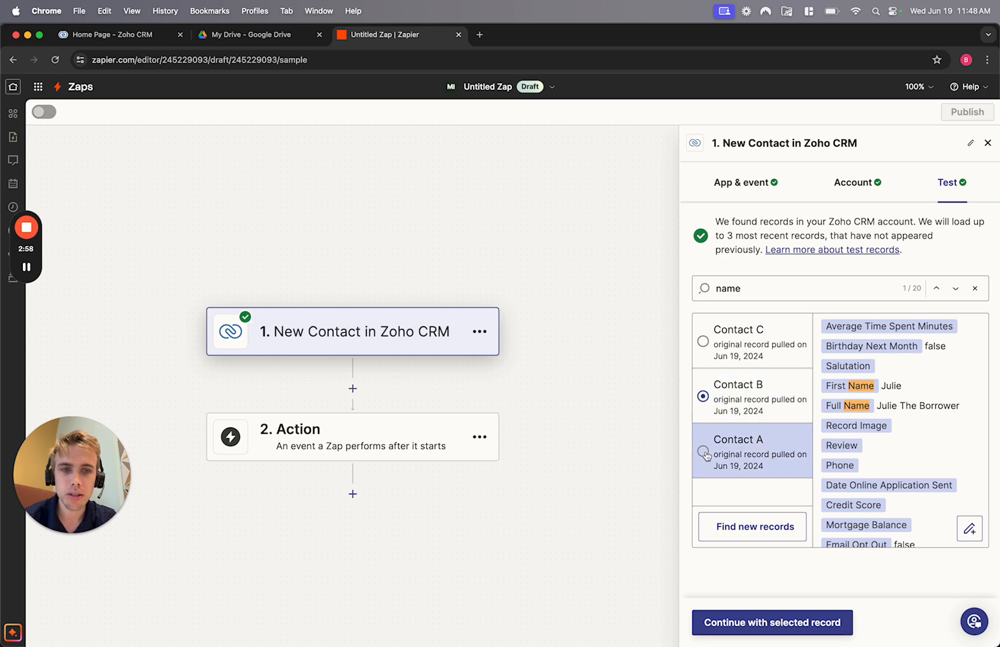
click(705, 398)
click(704, 342)
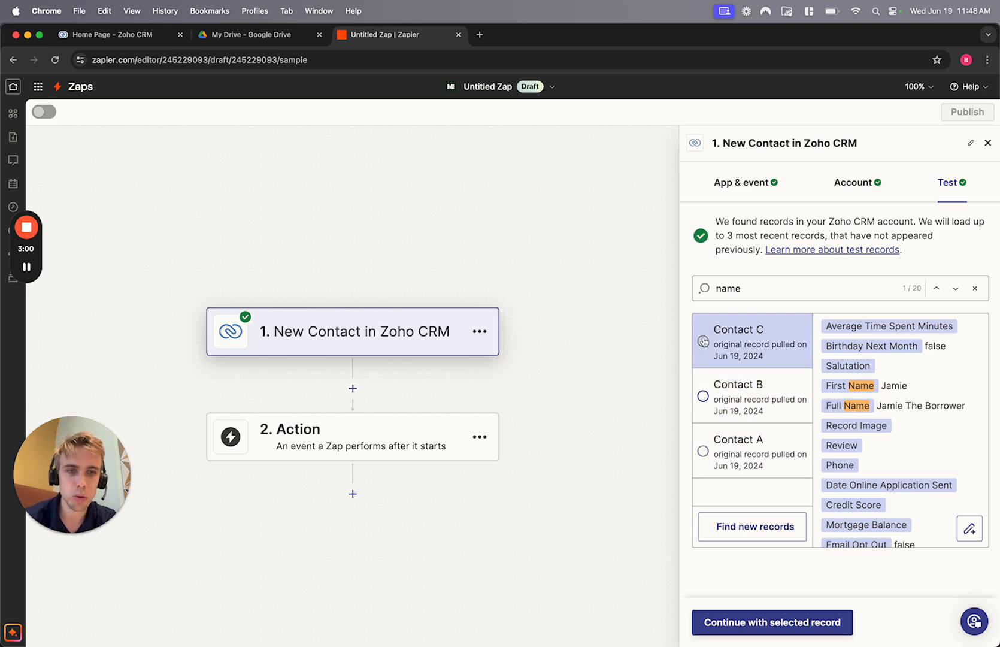
click(714, 405)
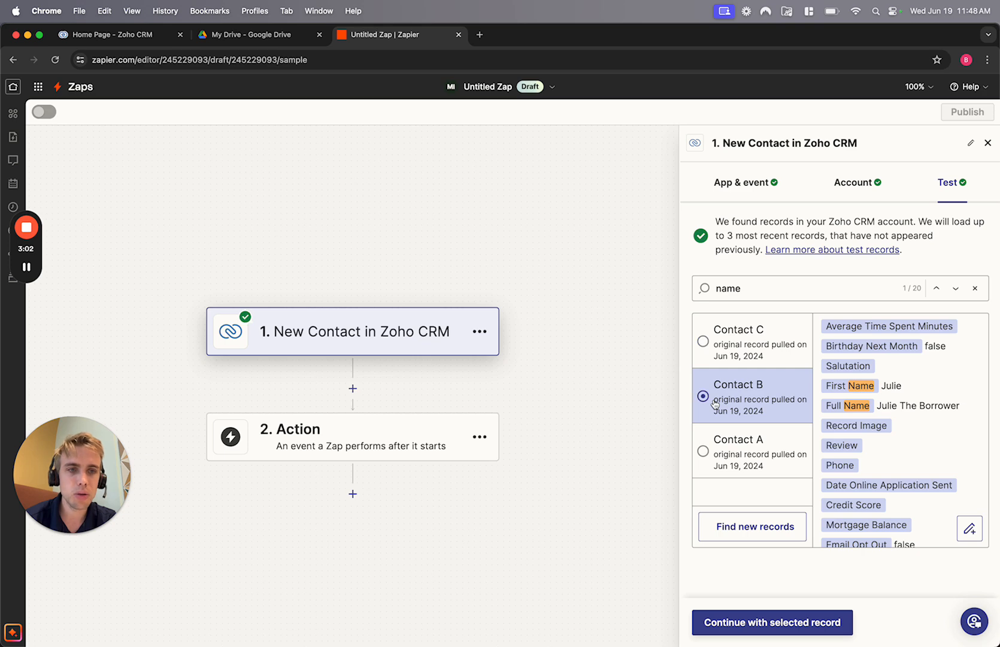
click(753, 623)
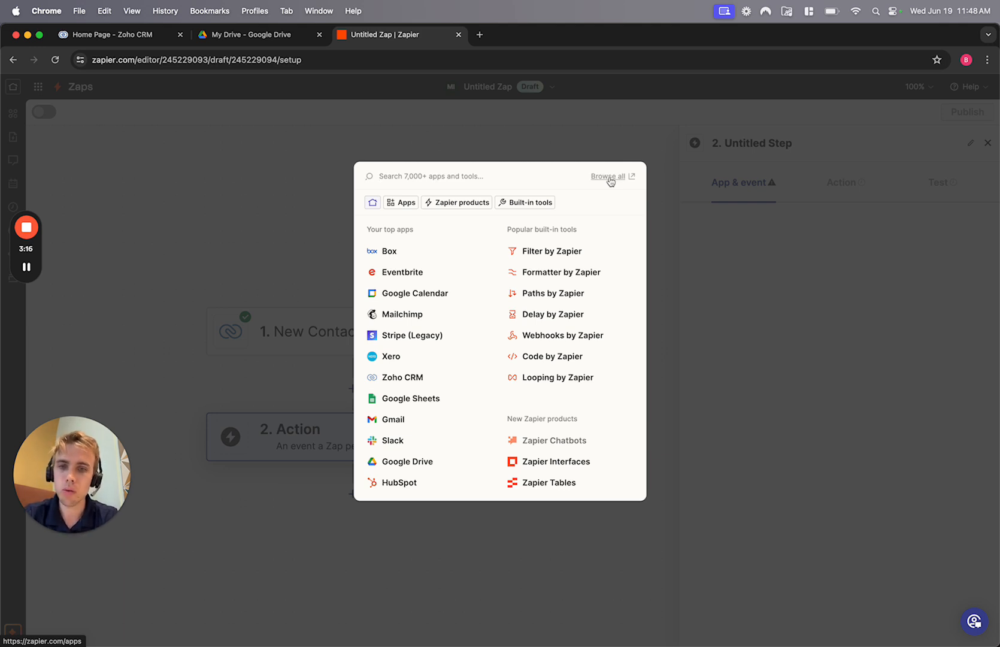
- Search the action app picker for 'drive', then try 'dropbo' and 'oned' instead
text(drive)
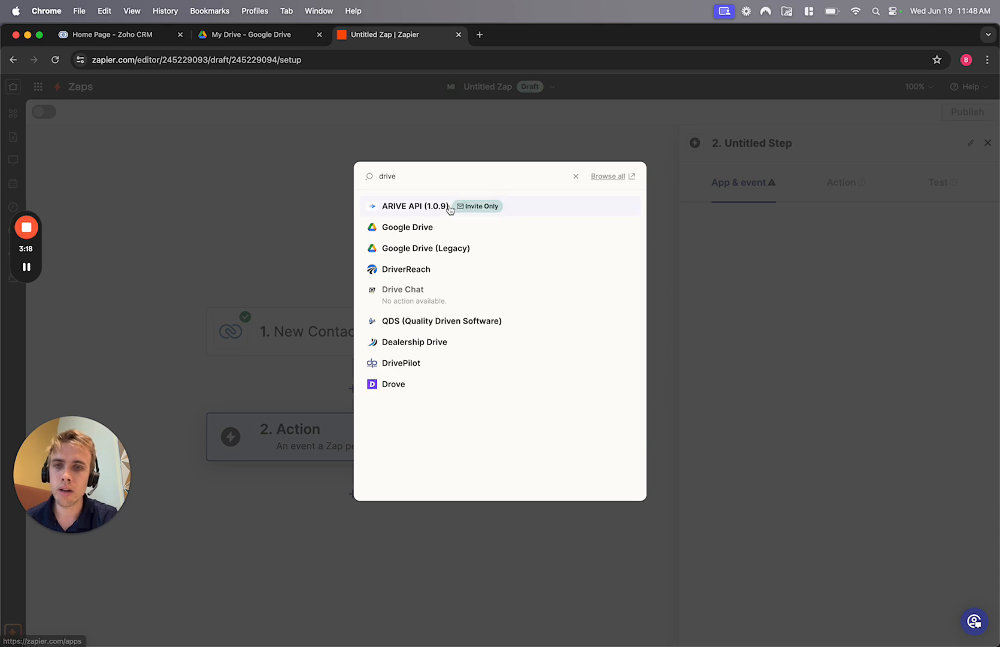
double_click(431, 180)
key(BackSpace)
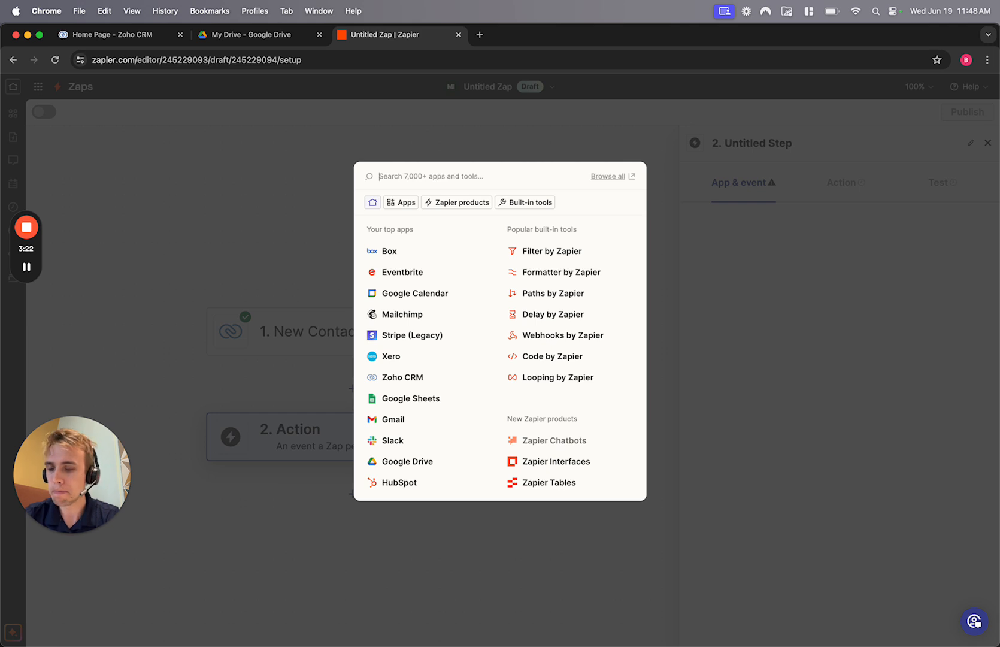
text(dropbo)
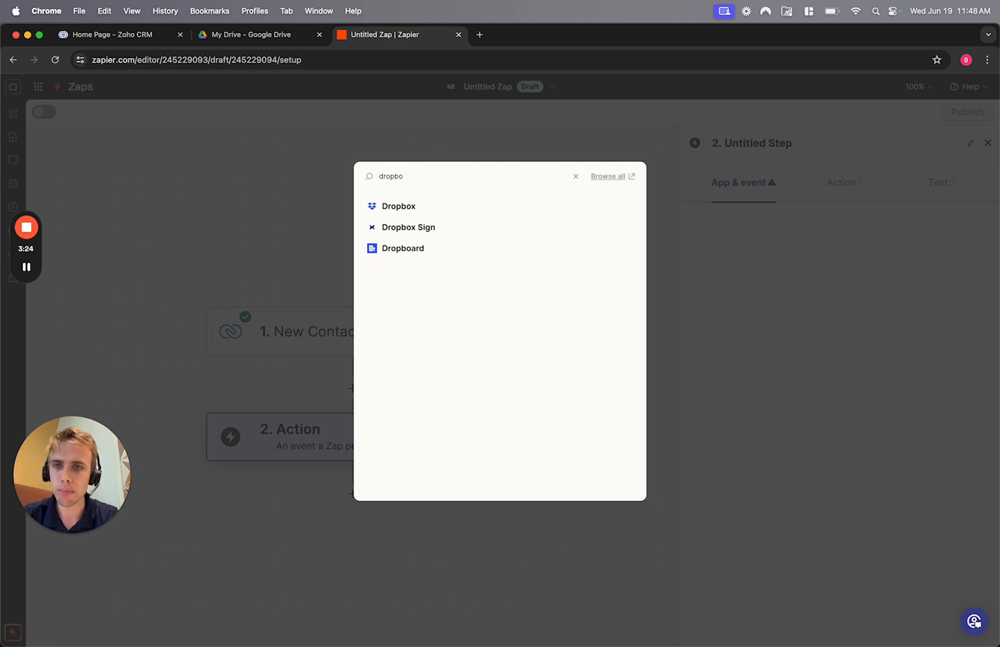
key(BackSpace)
key(BackSpace)
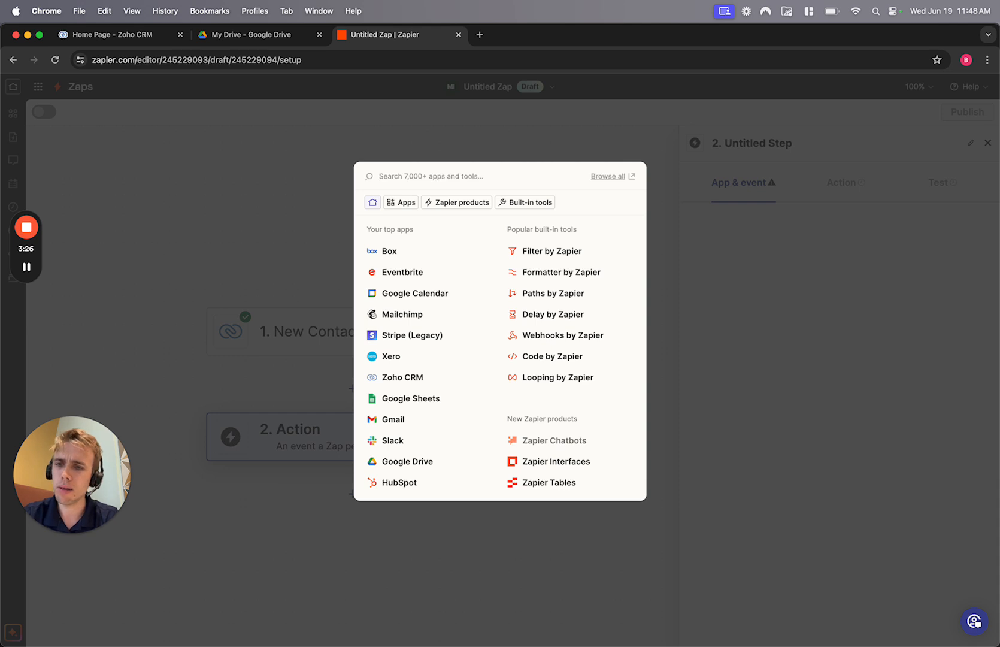
text(oned)
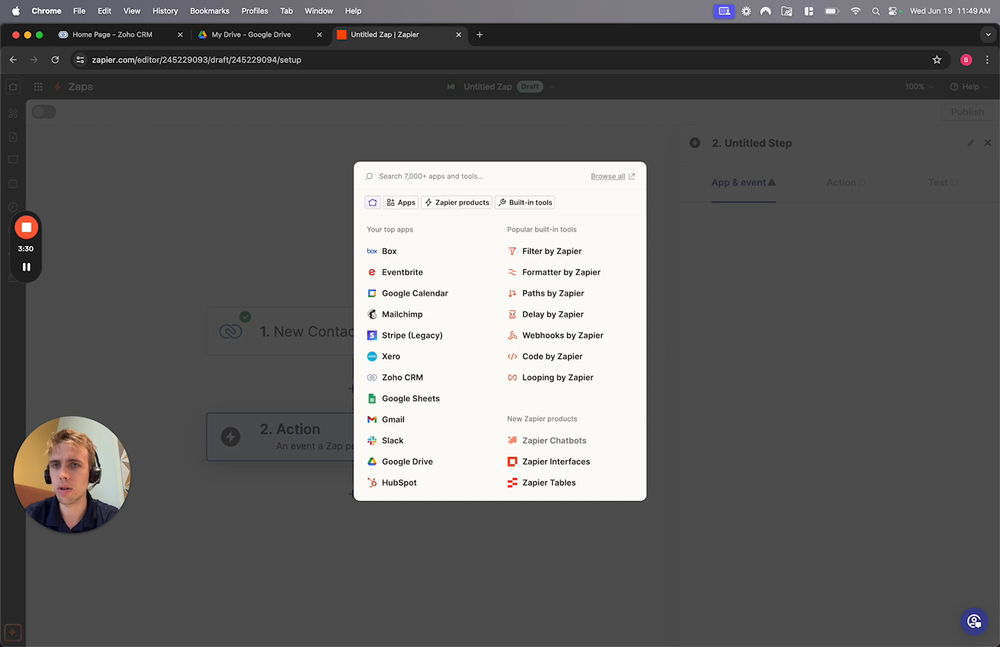
- Set step 2 to Google Drive's Create Folder event
text(drive)
click(404, 231)
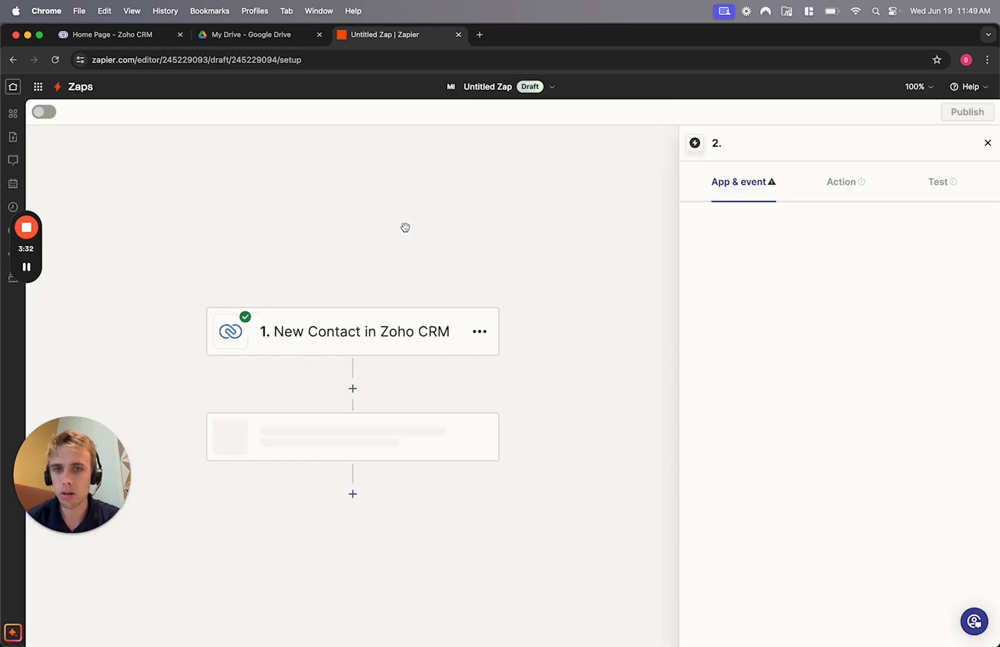
click(847, 286)
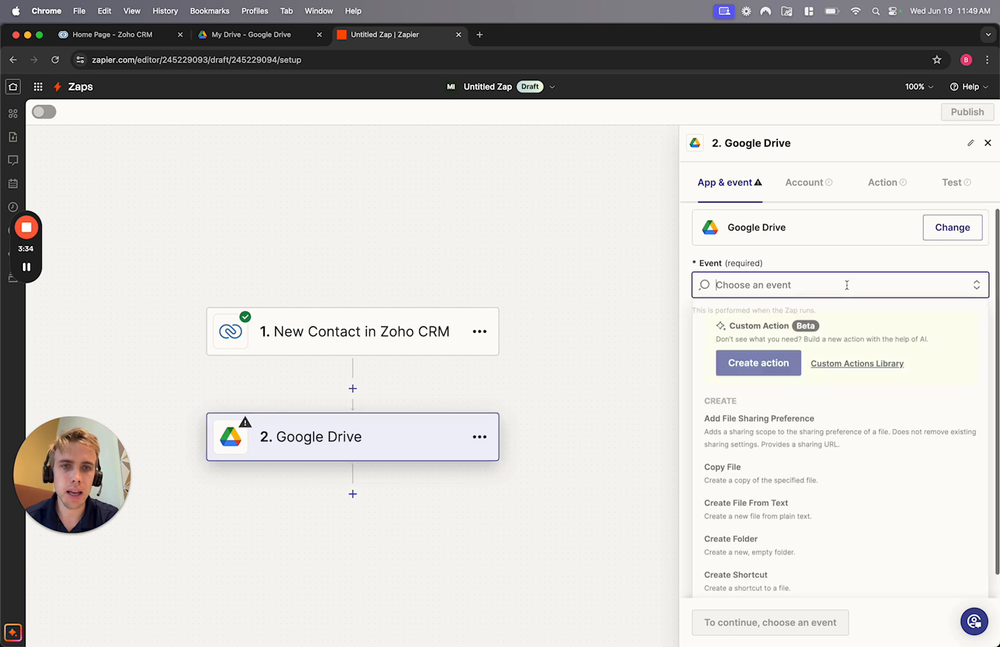
scroll(803, 411, down, 2)
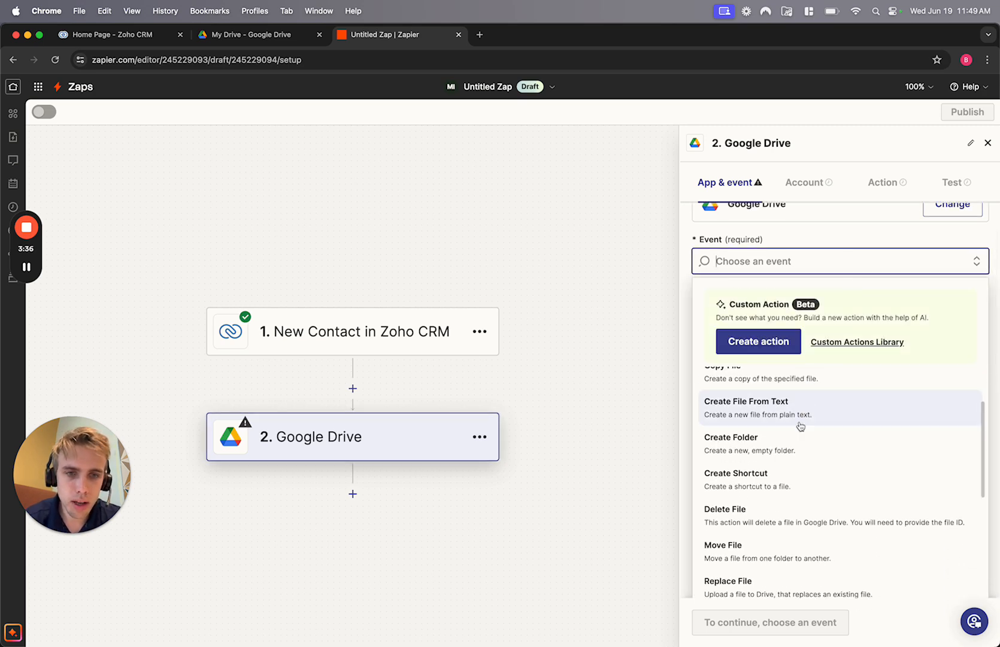
click(772, 446)
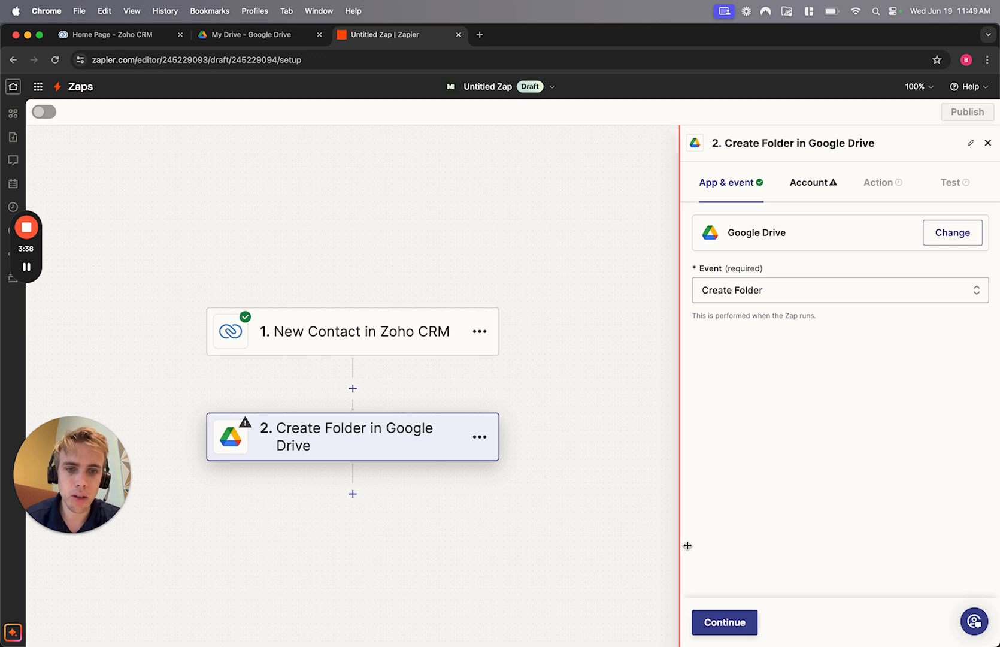
click(718, 623)
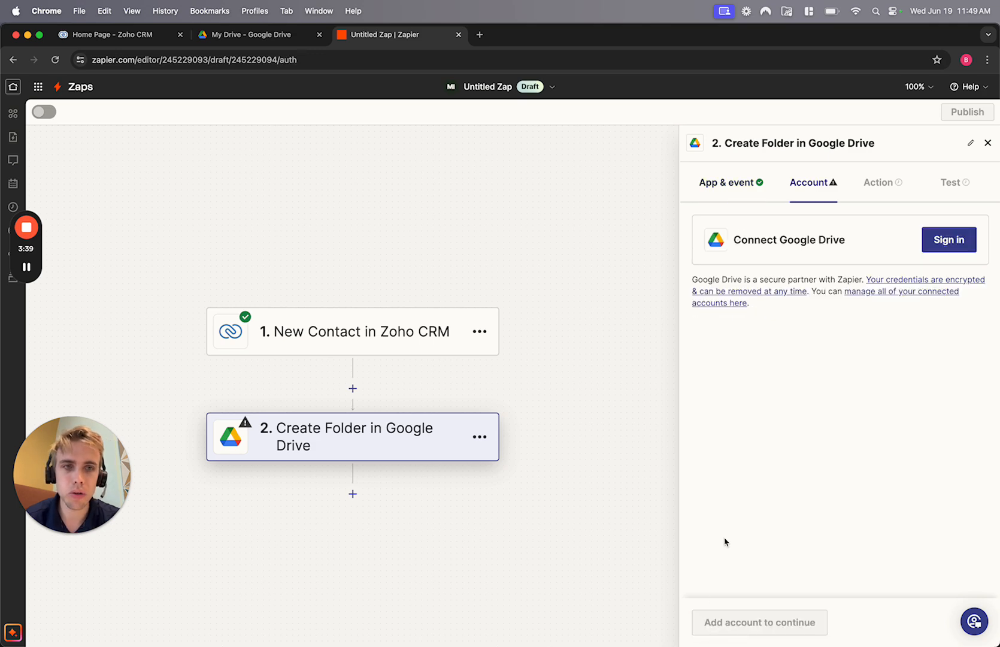
- Sign in with a Google account and allow Zapier access to Google Drive
click(951, 240)
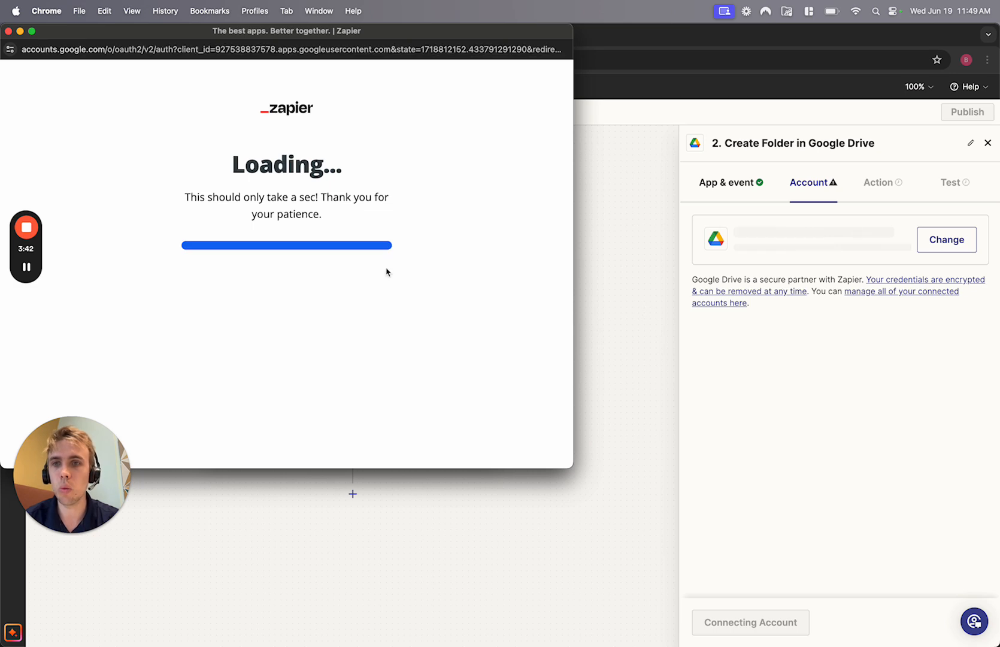
click(354, 222)
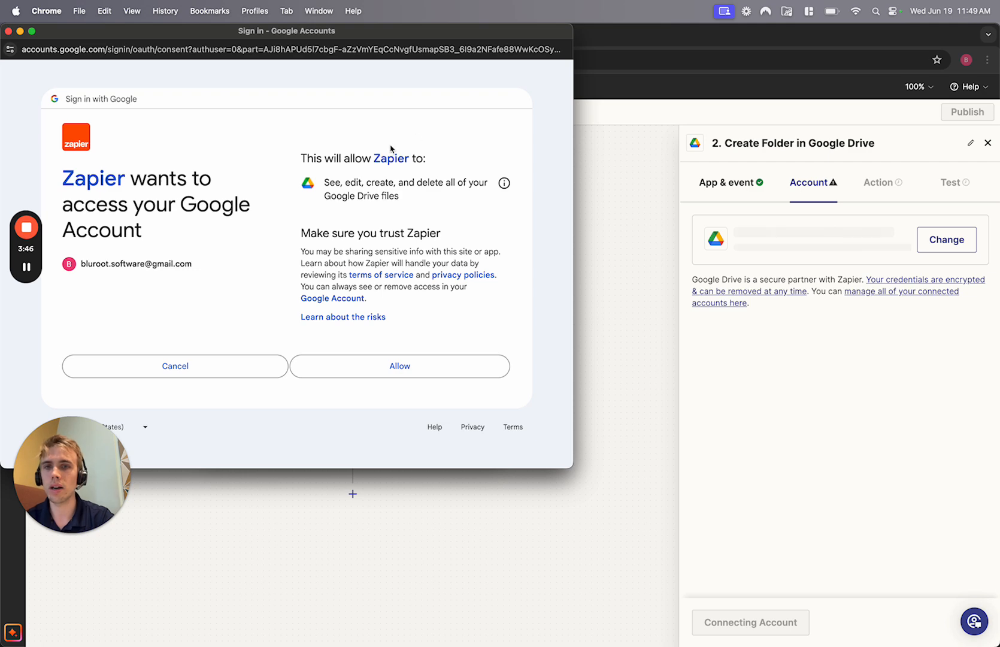
click(351, 374)
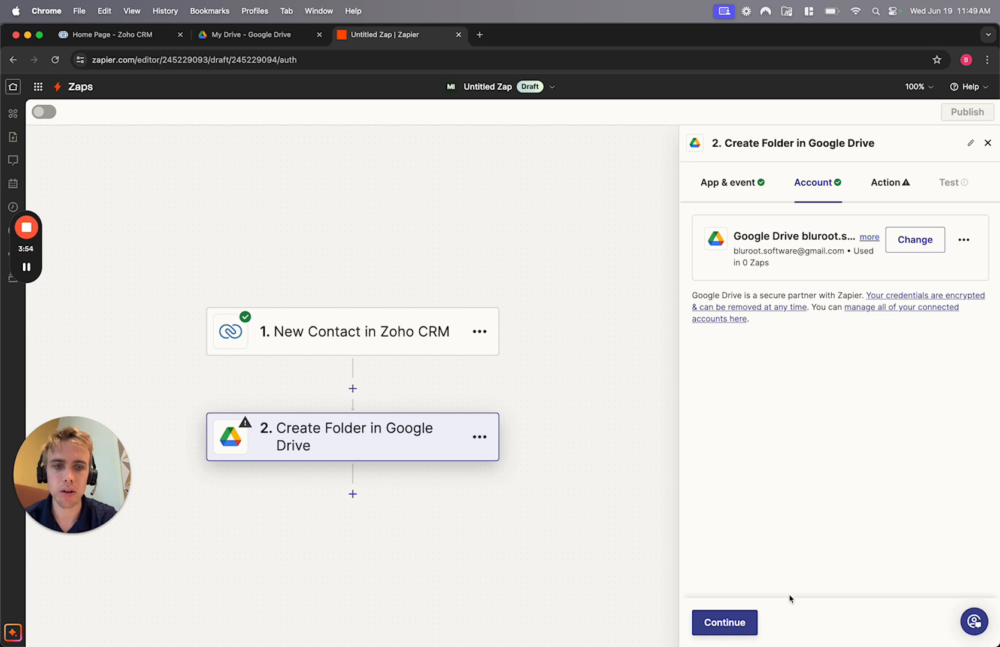
- Set the Create Folder drive to My Google Drive and check existing folders in Google Drive
click(737, 624)
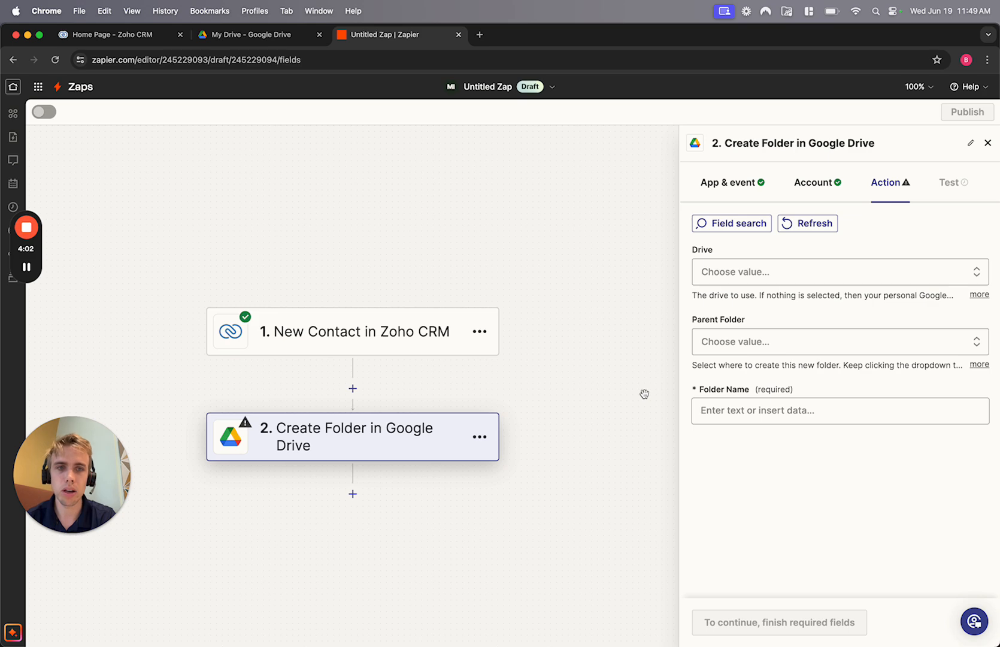
click(764, 272)
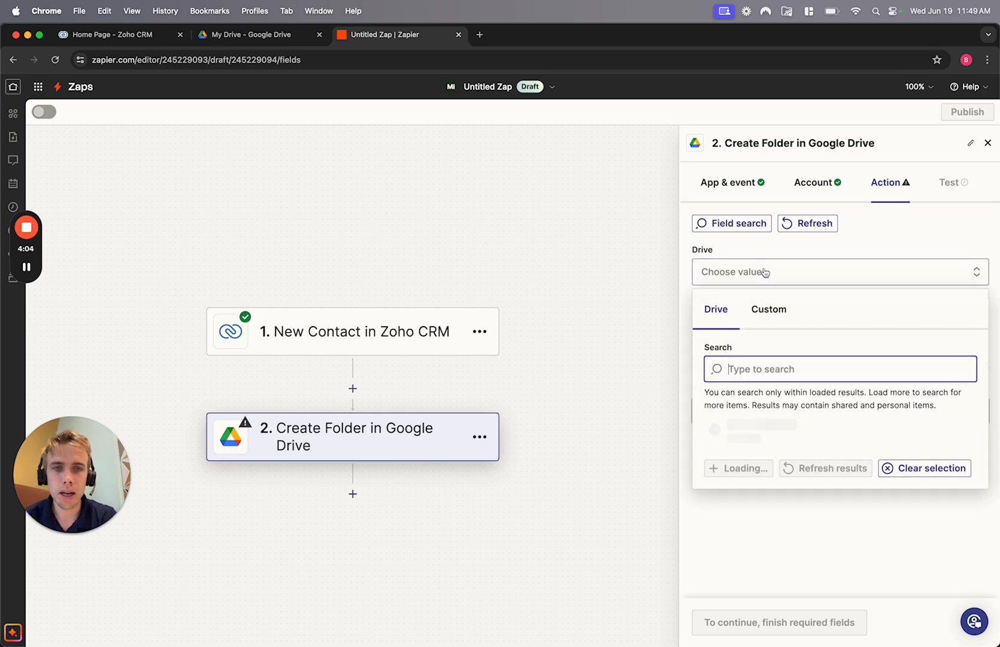
click(723, 465)
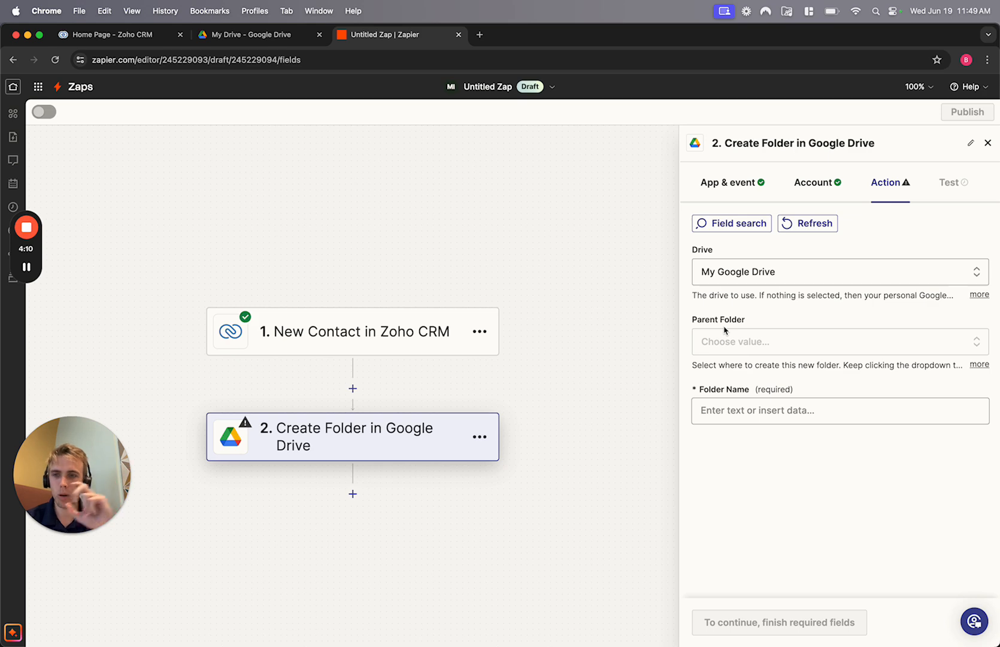
click(733, 344)
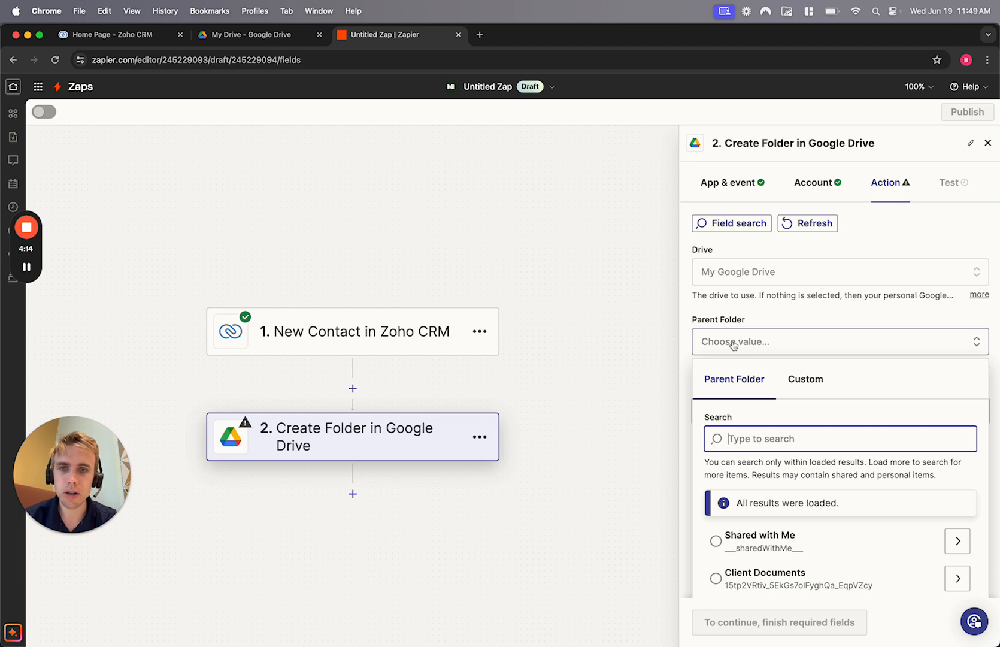
click(268, 39)
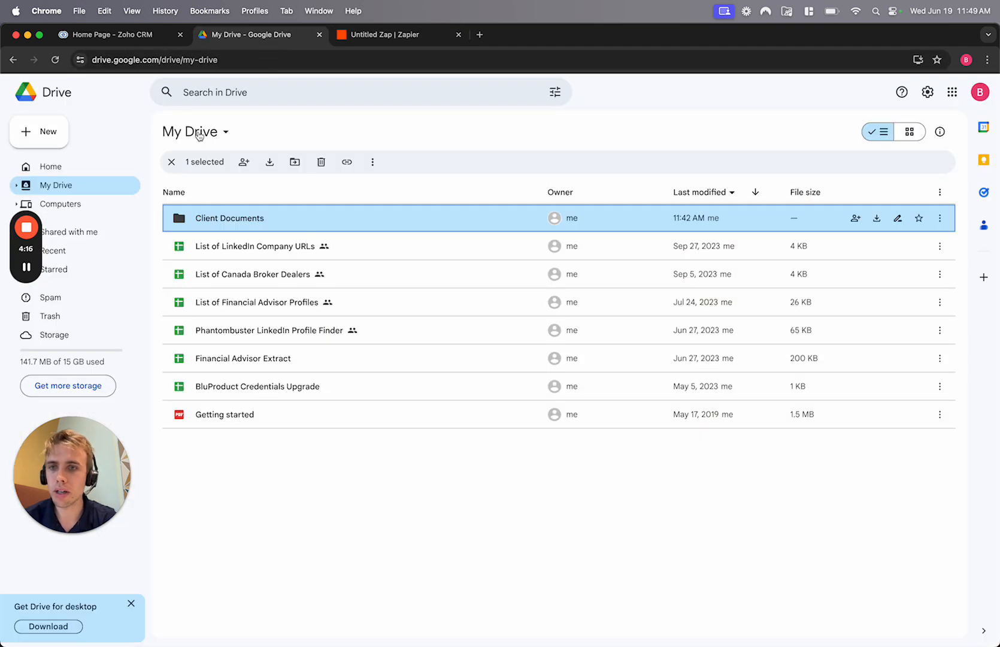
- Confirm the Client Documents folder is empty, then select it as Zapier's parent folder
double_click(218, 220)
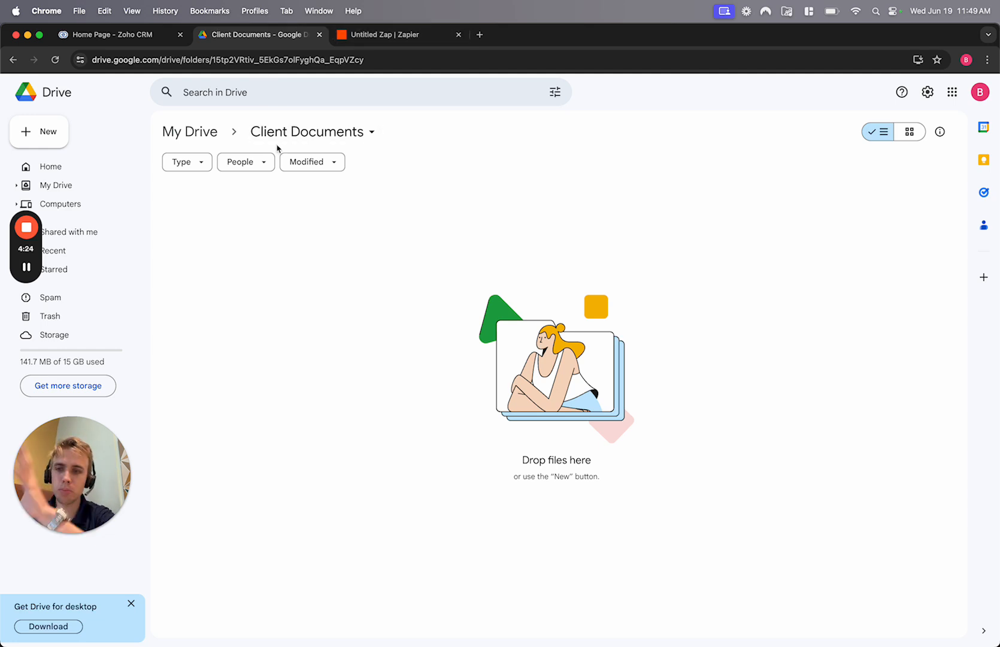
click(389, 42)
click(743, 578)
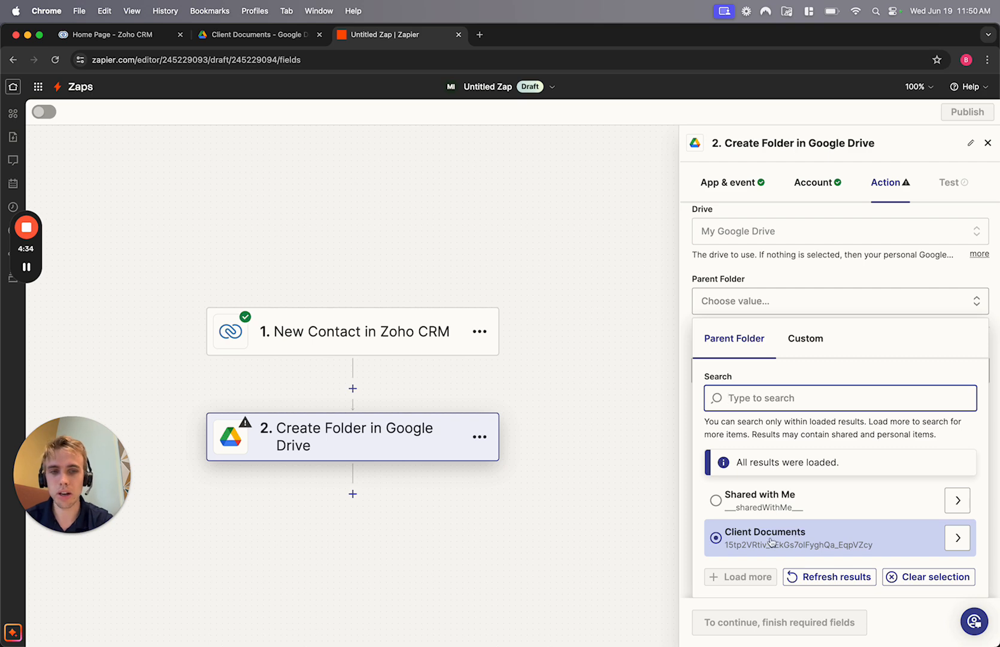
- Confirm Client Documents as the parent folder and begin the Folder Name field
click(724, 543)
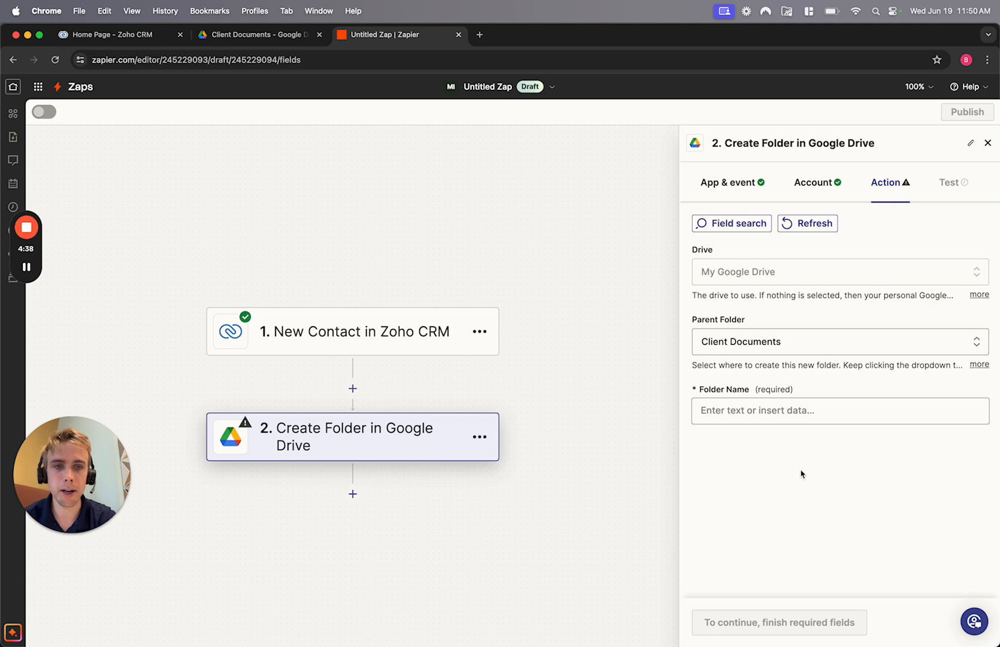
click(785, 410)
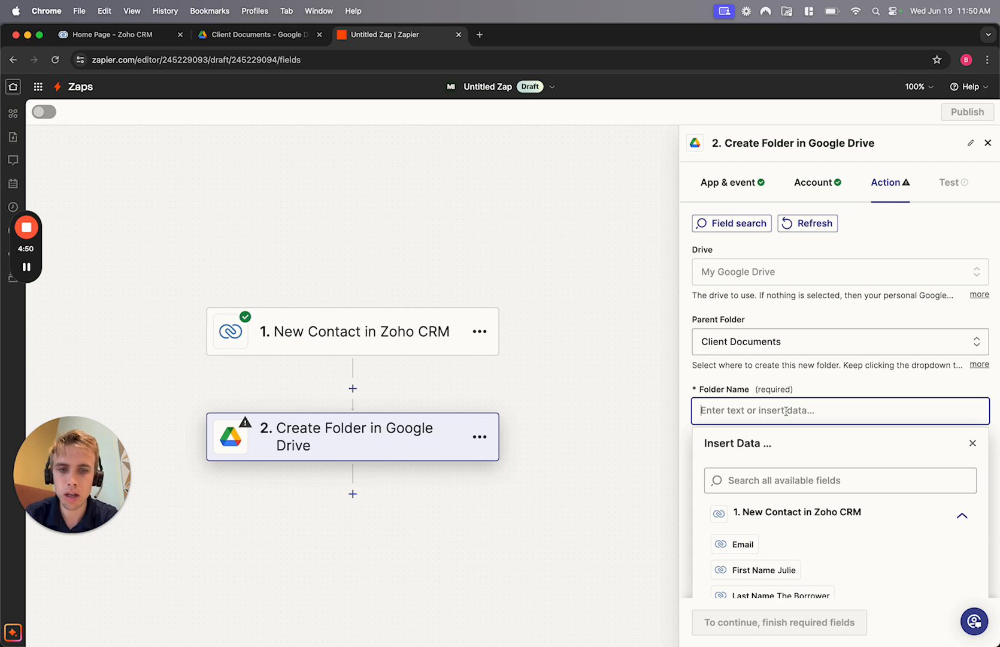
text(First)
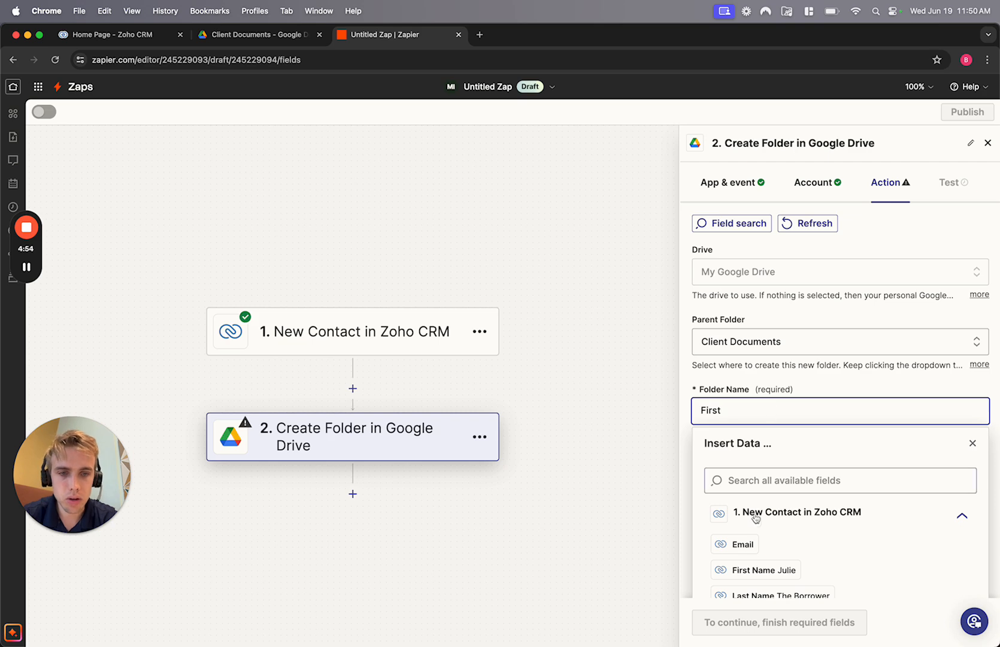
key(BackSpace)
key(BackSpace)
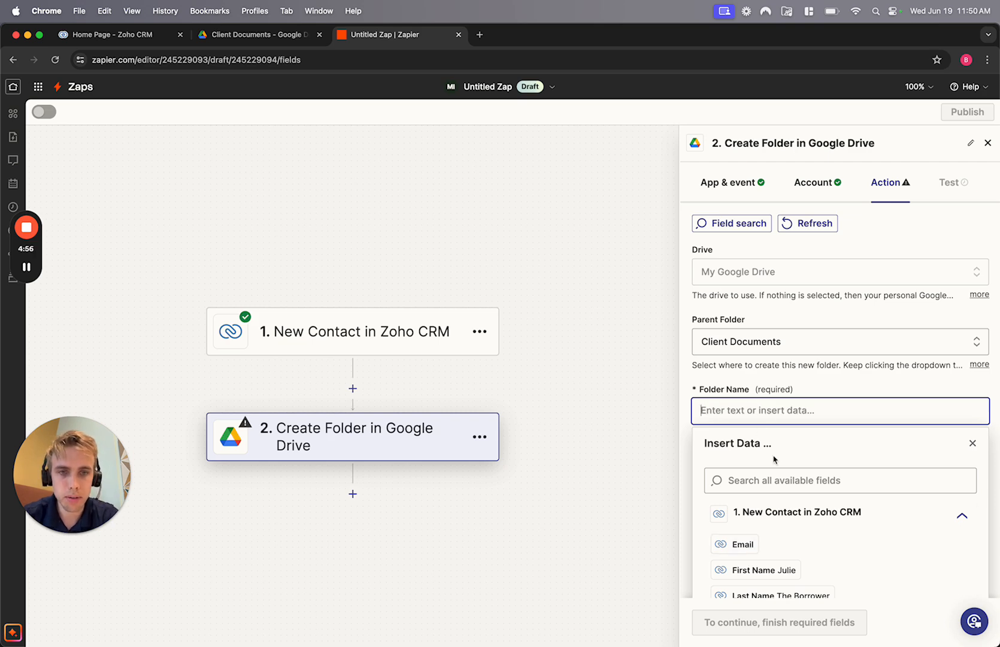
- Make the Folder Name the contact's First Name and Last Name plus ''s Documents', then continue
click(770, 477)
text(first)
click(773, 546)
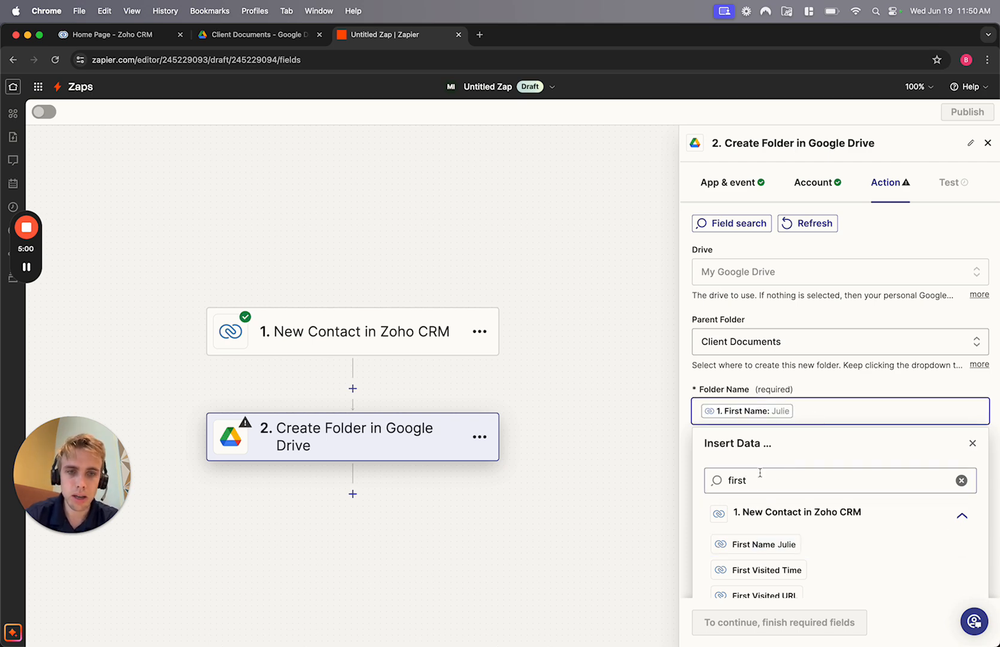
double_click(760, 477)
text(last)
click(748, 543)
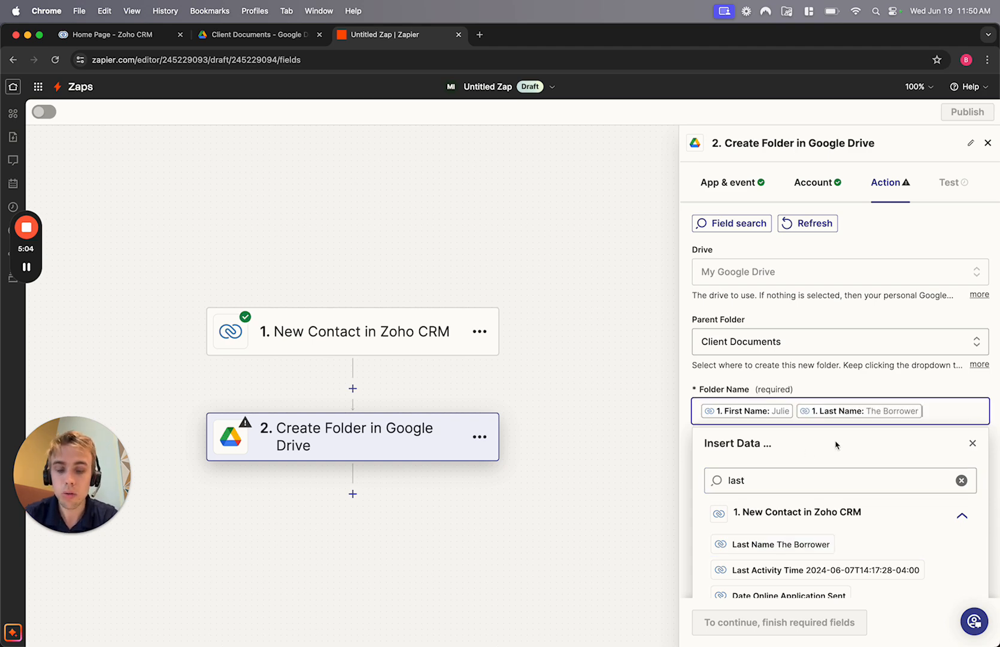
text('s)
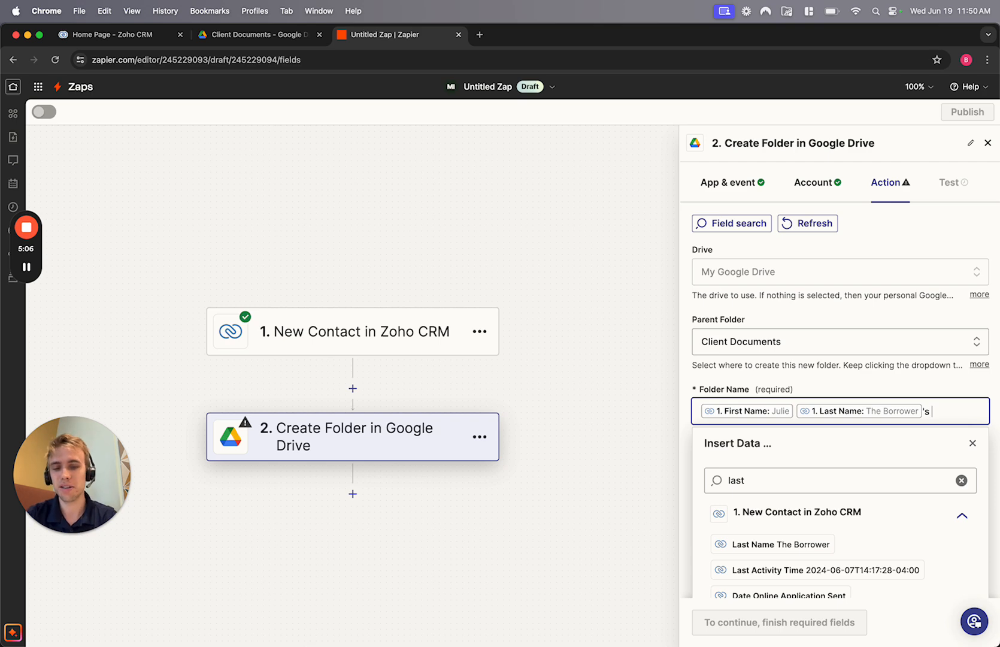
text( Documents)
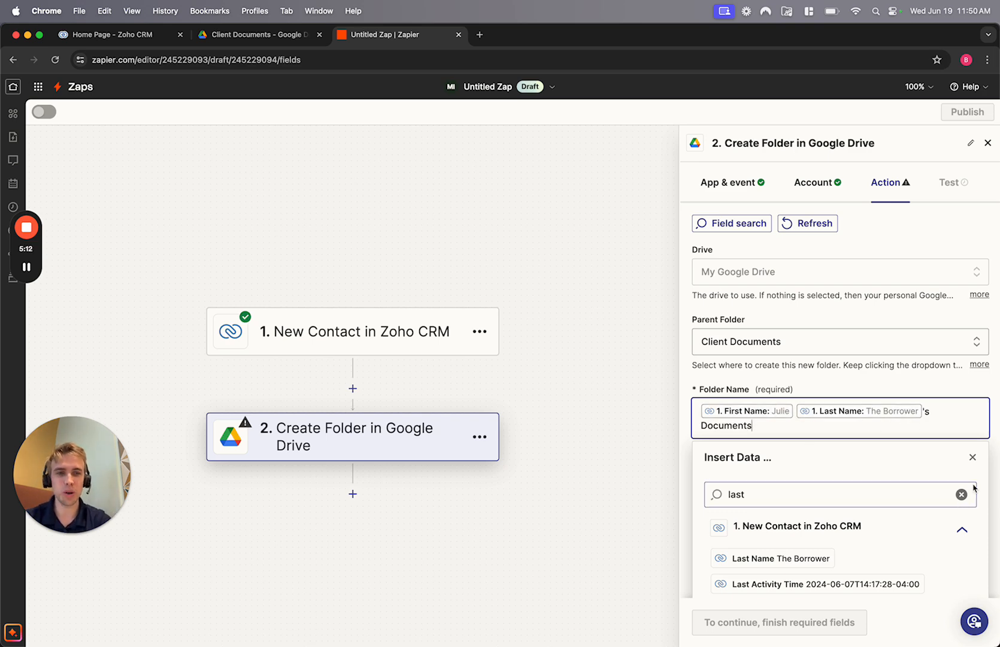
click(972, 457)
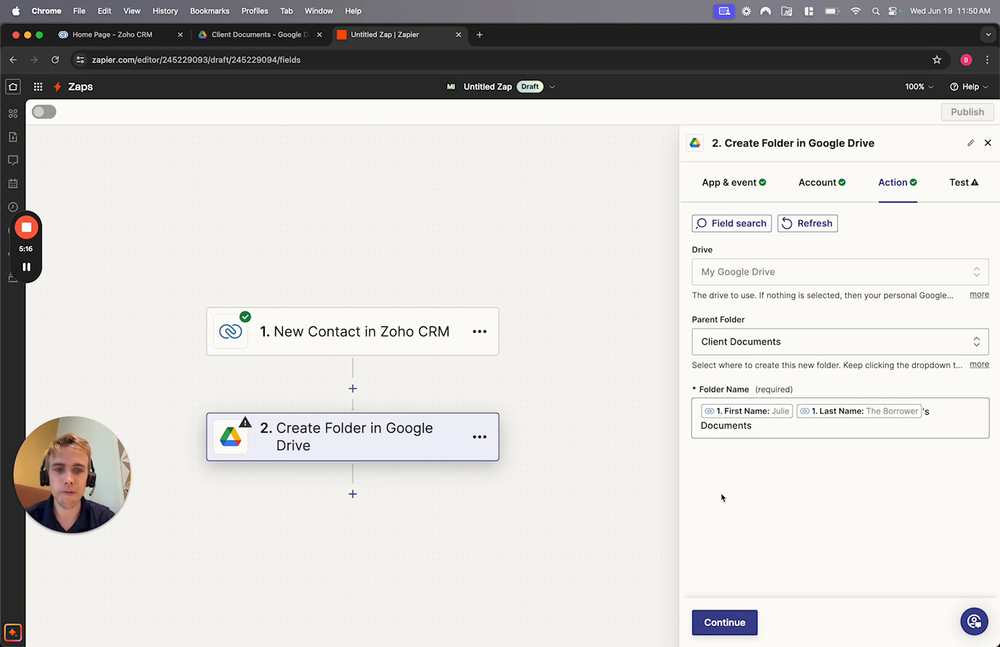
click(740, 626)
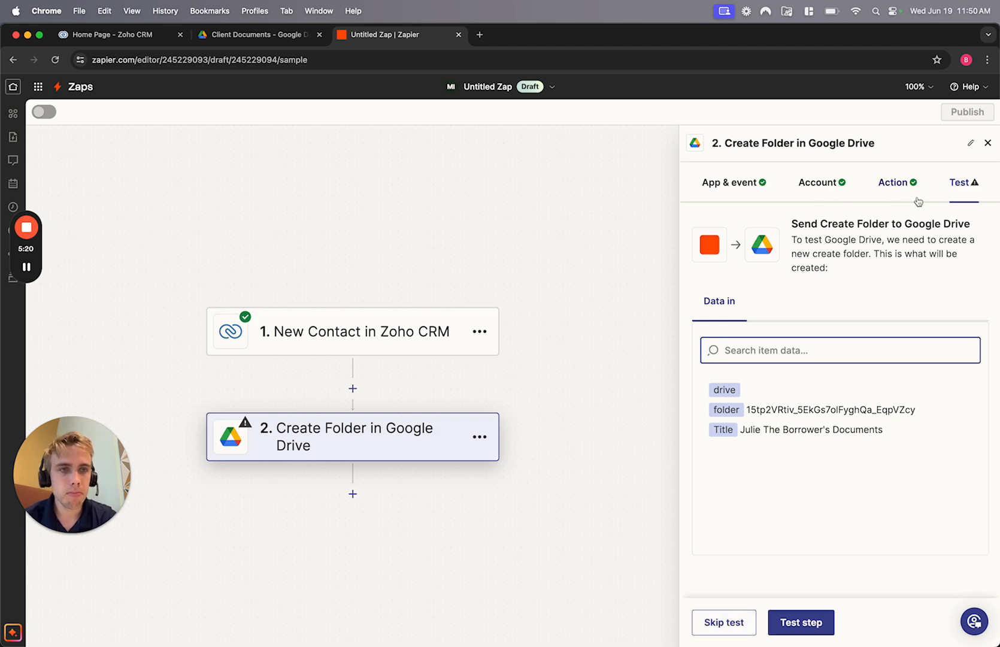
- Test the Create Folder step, then check Google Drive for the new Documents folder
click(800, 626)
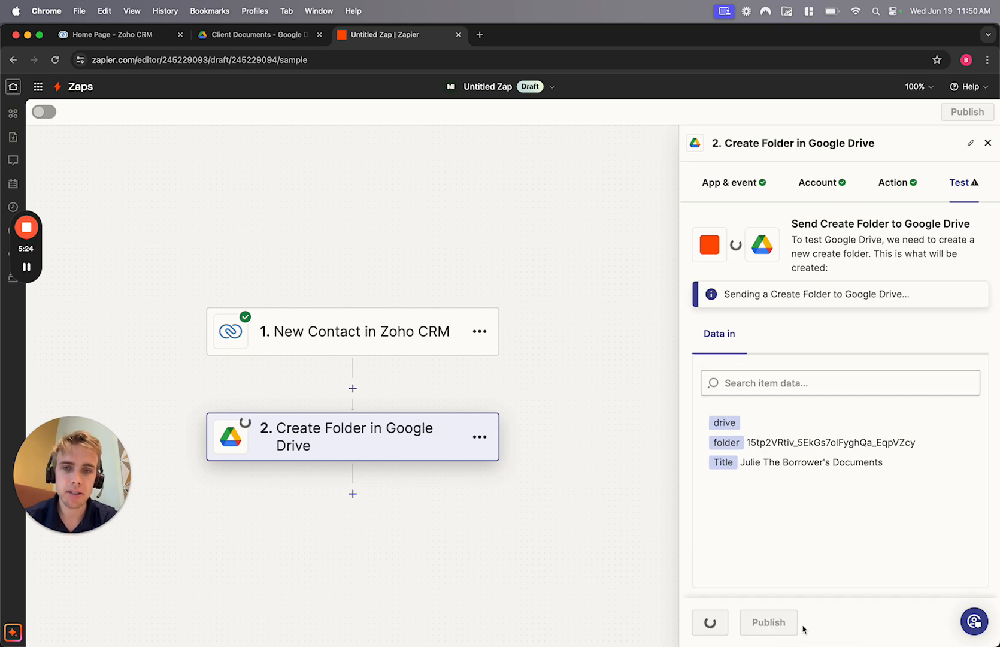
click(254, 39)
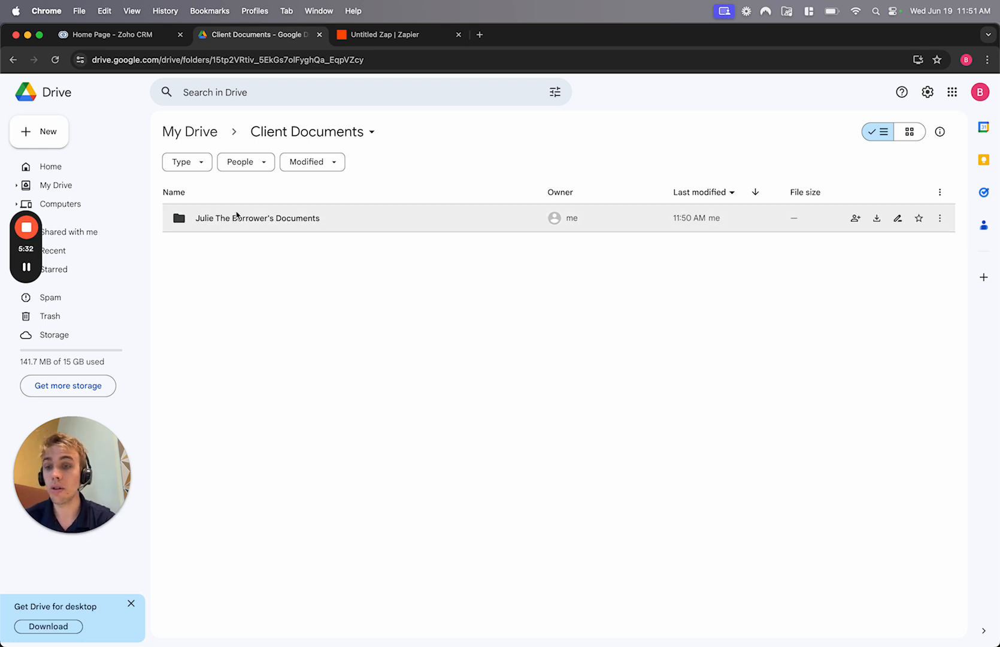
- Return to the Zap editor after confirming the test contact's folder in Client Documents
click(384, 36)
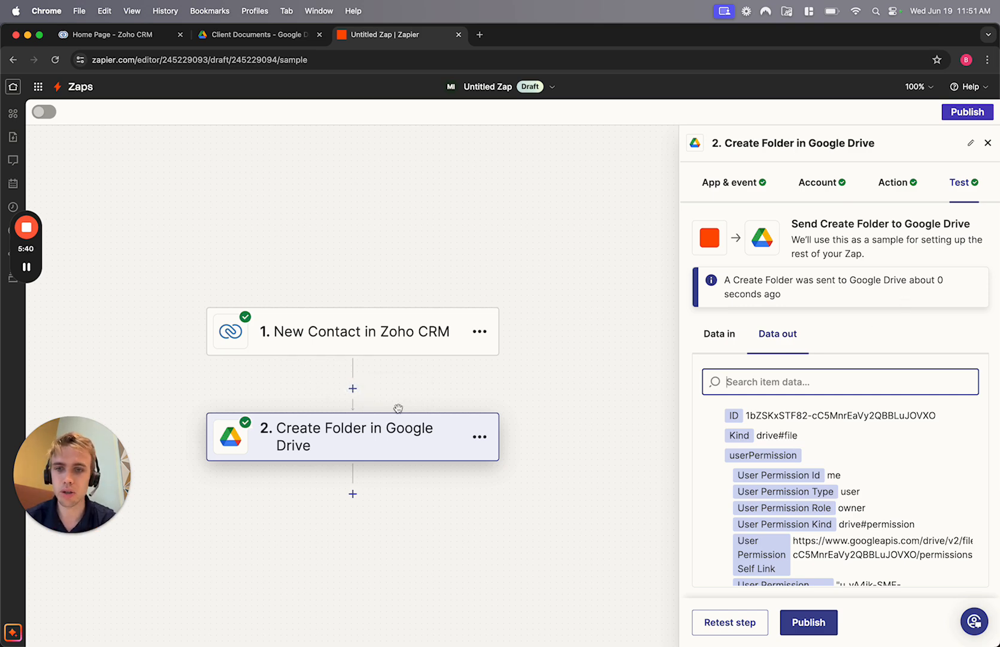
- Insert a Filter step between the Zoho CRM trigger and Create Folder
click(353, 388)
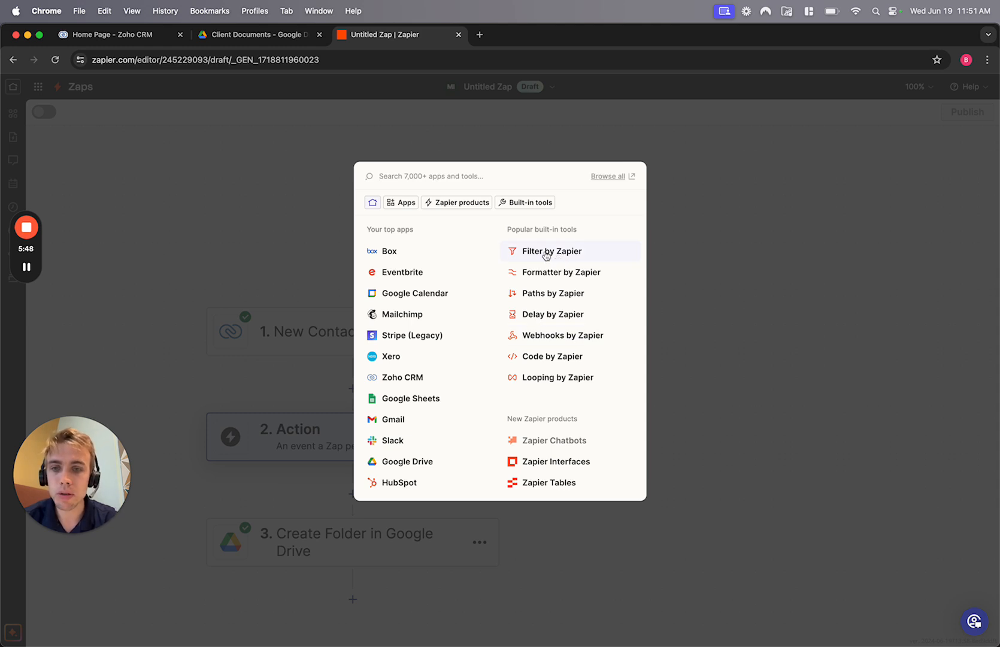
click(546, 255)
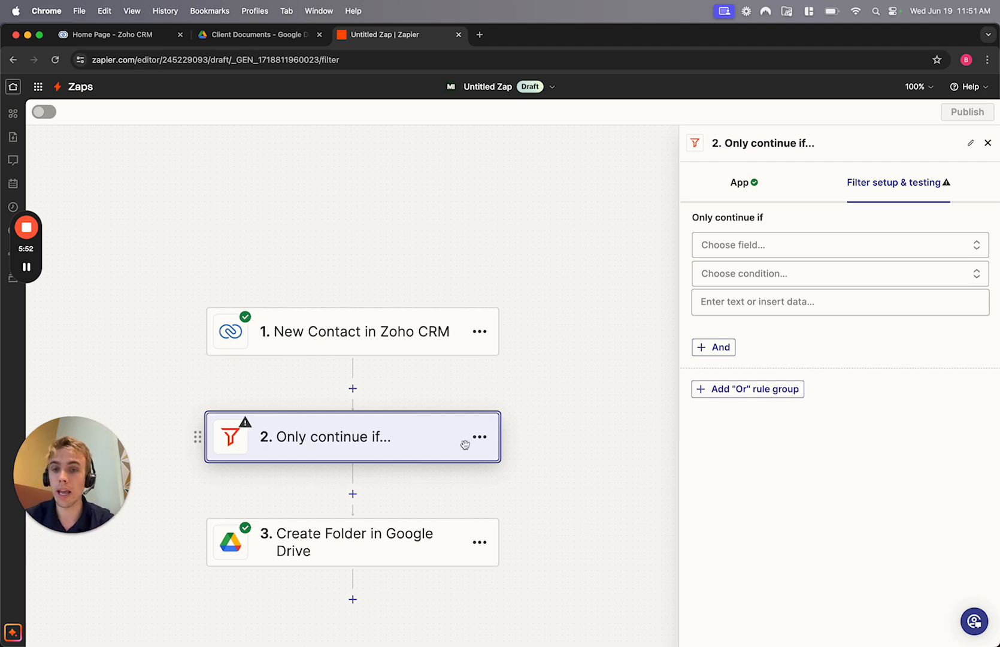
click(481, 439)
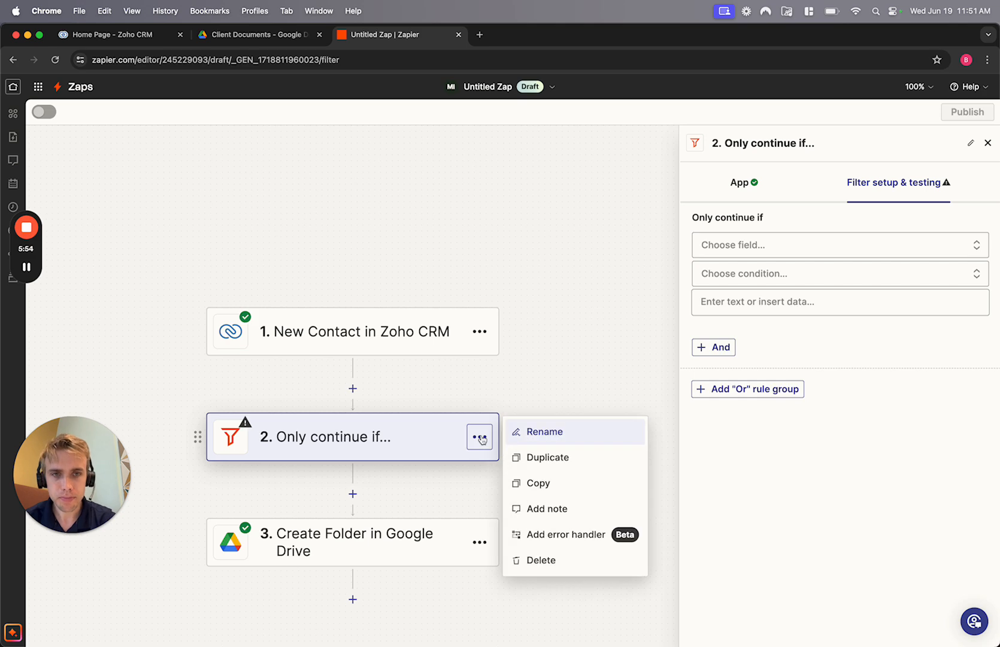
- Set the filter condition to Contact Status (Text) Contains a client value
click(757, 246)
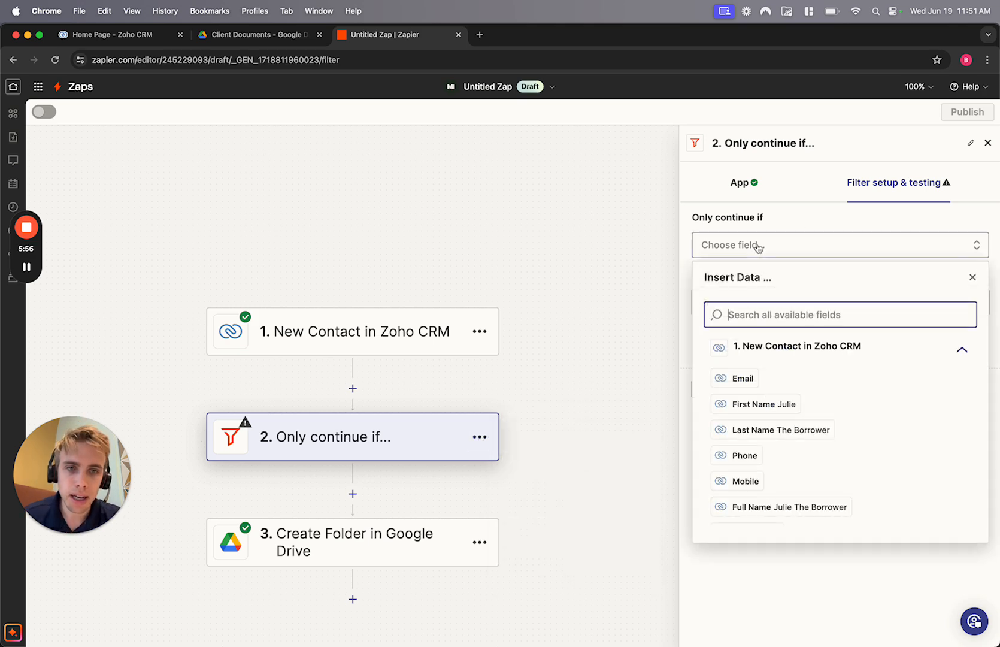
text(type)
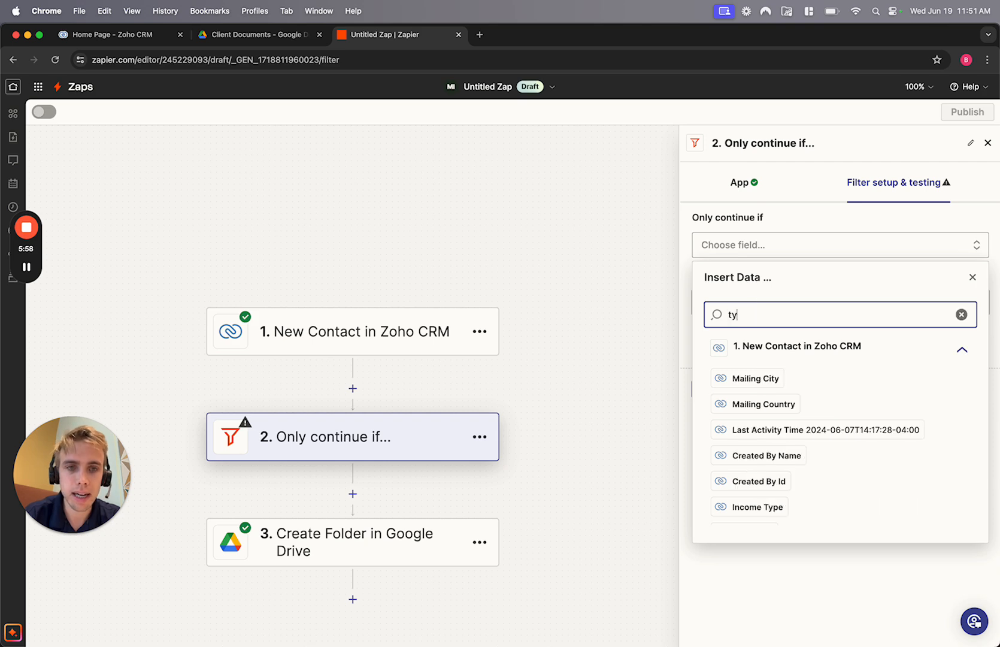
key(BackSpace)
key(BackSpace)
key(BackSpace)
key(BackSpace)
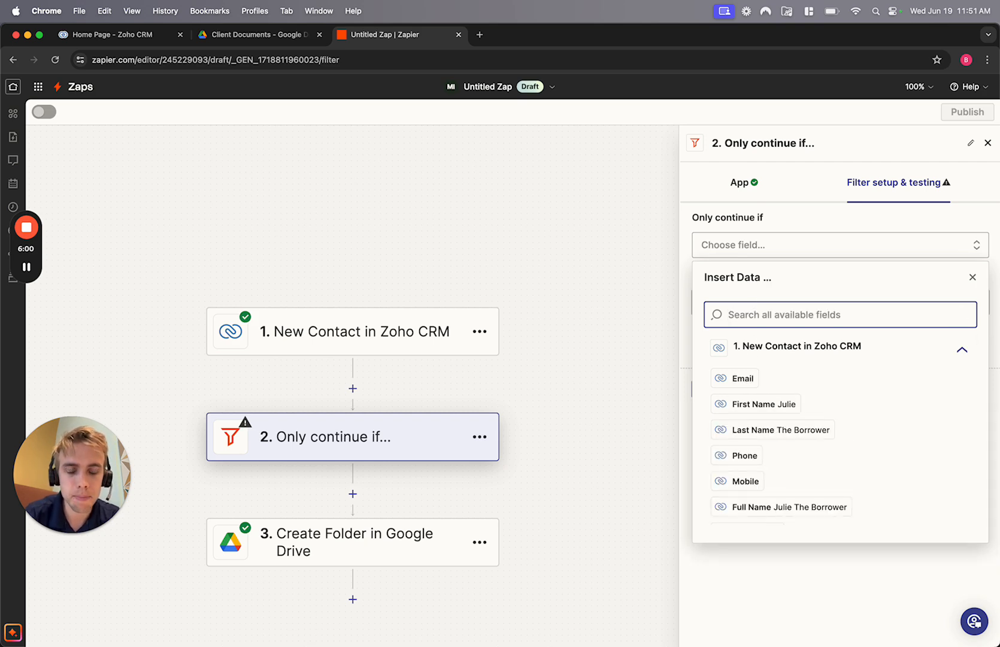
text(con)
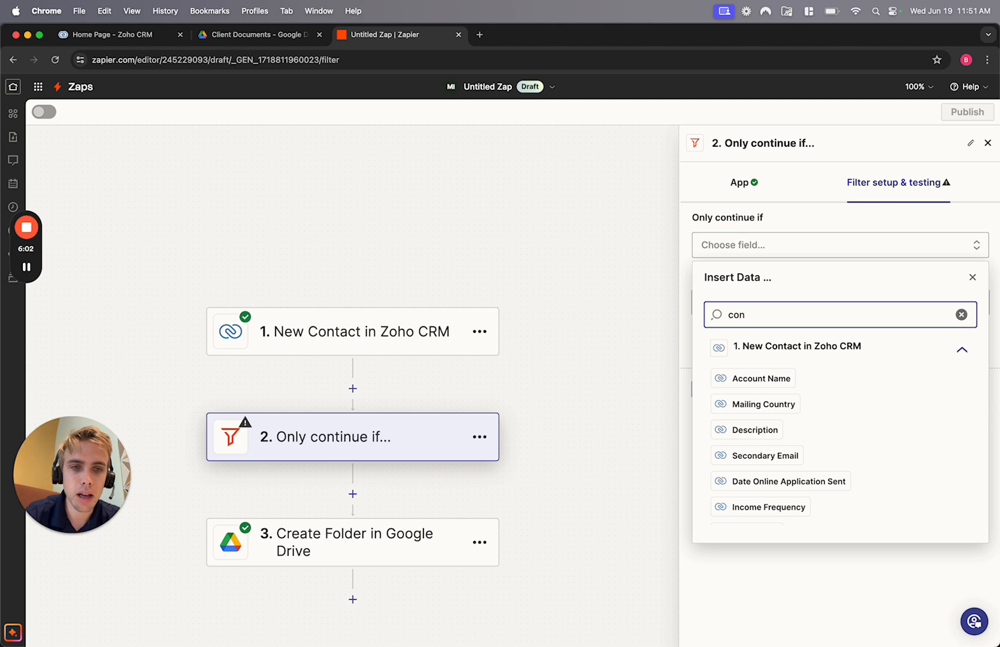
text(tact)
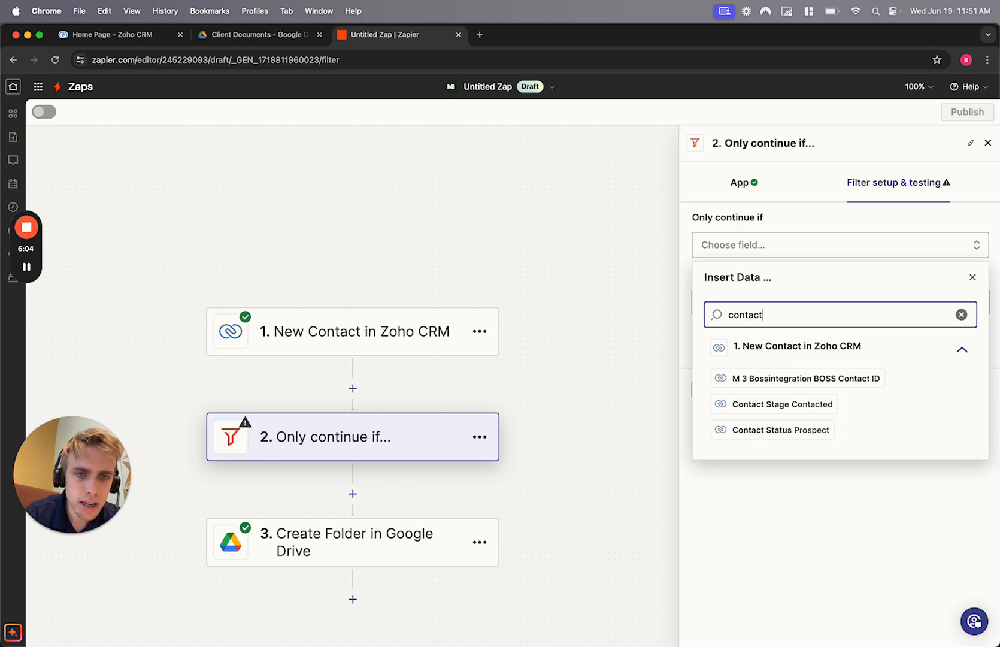
click(763, 431)
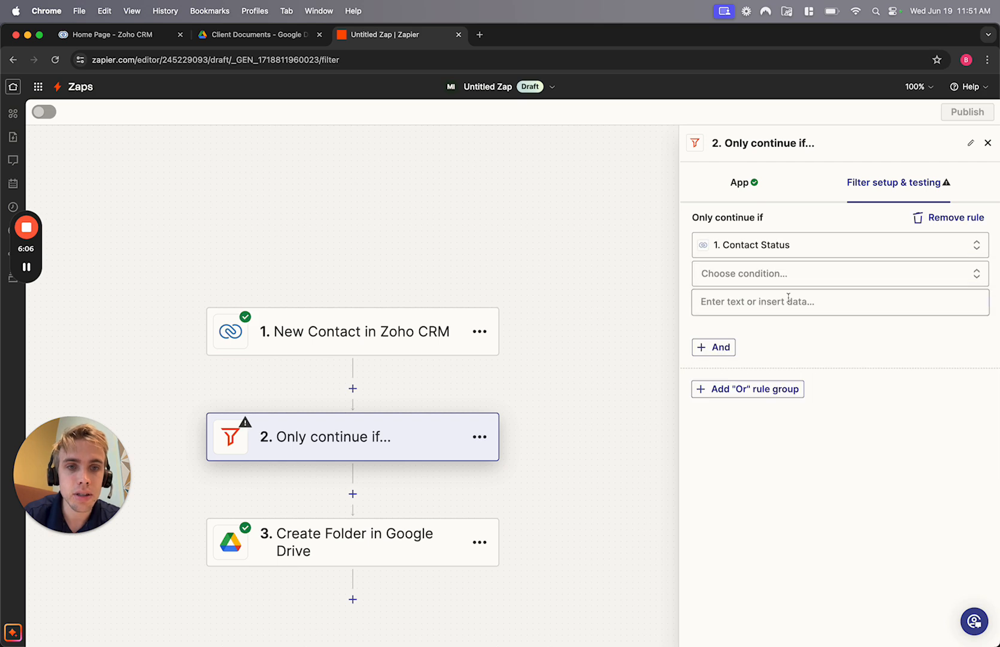
click(756, 276)
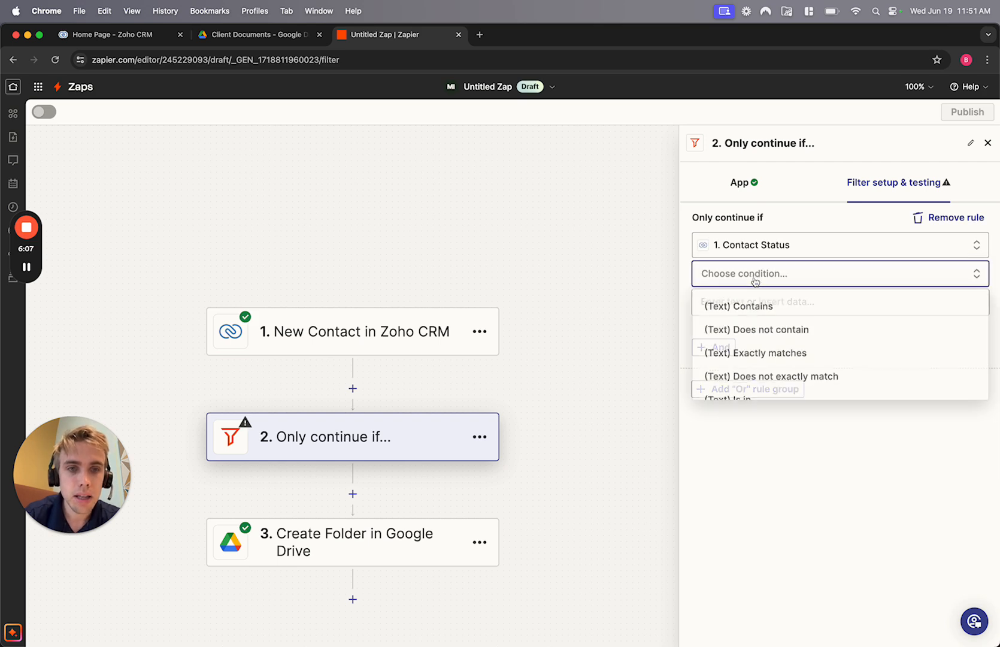
click(741, 311)
click(739, 302)
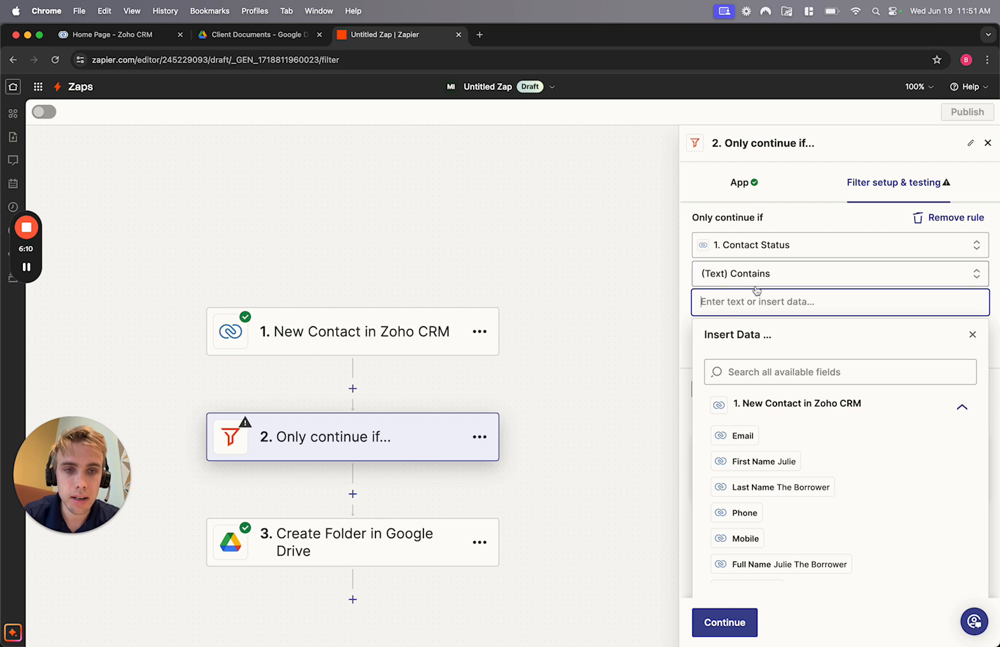
text(Client)
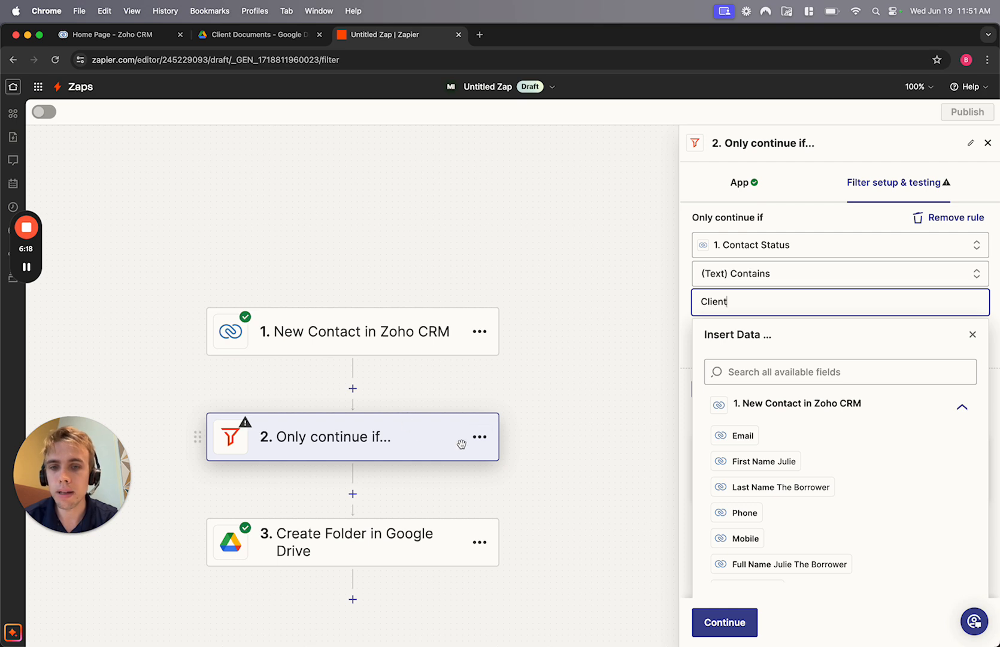
- Delete the filter step so the trigger feeds Create Folder directly
click(479, 437)
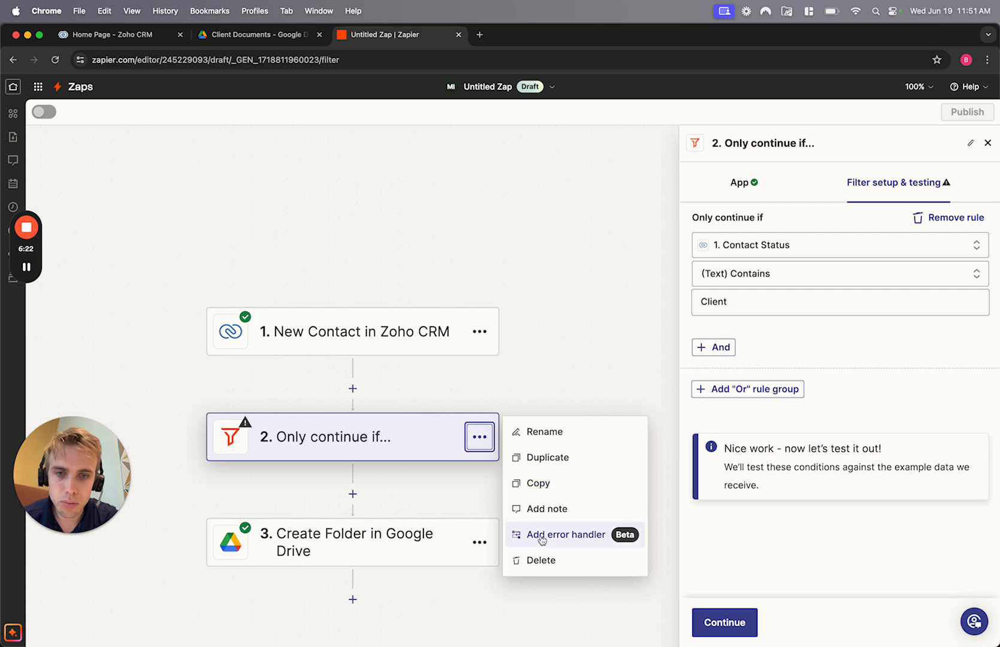
click(542, 560)
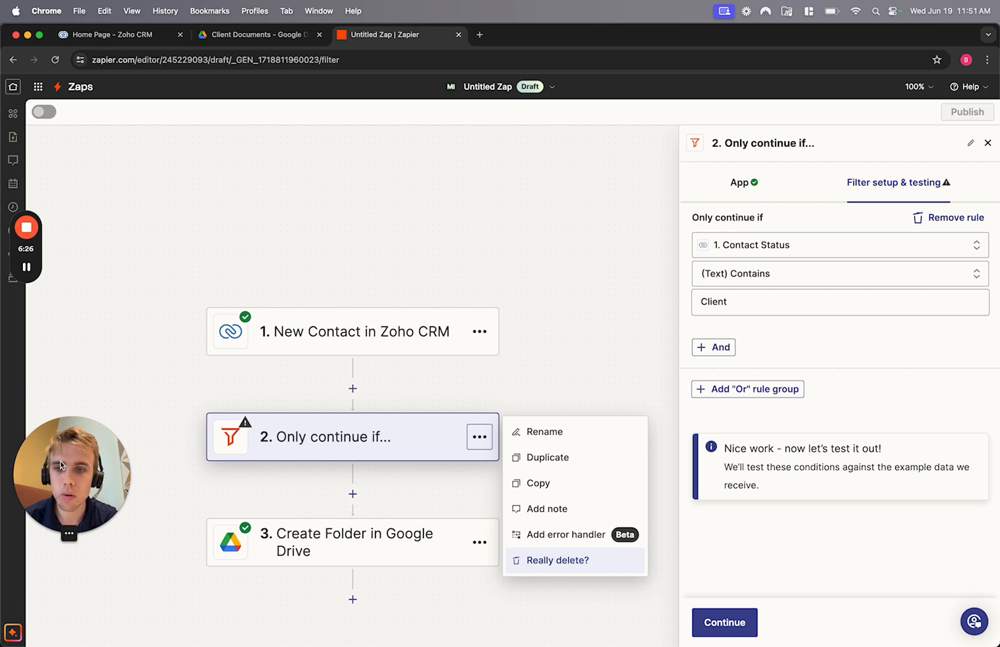
mouse_move(27, 266)
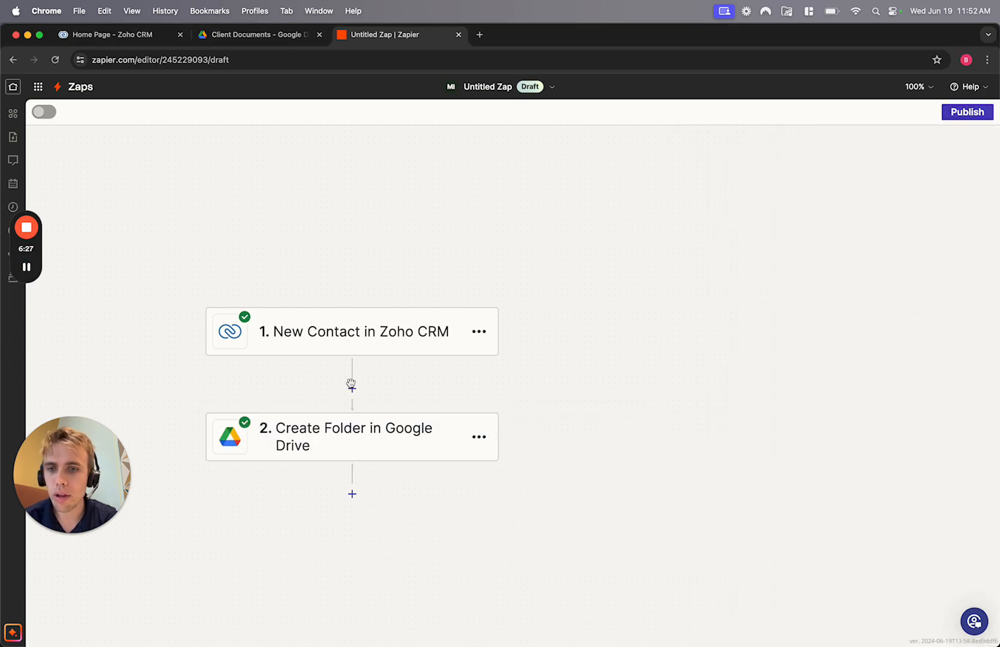
click(352, 387)
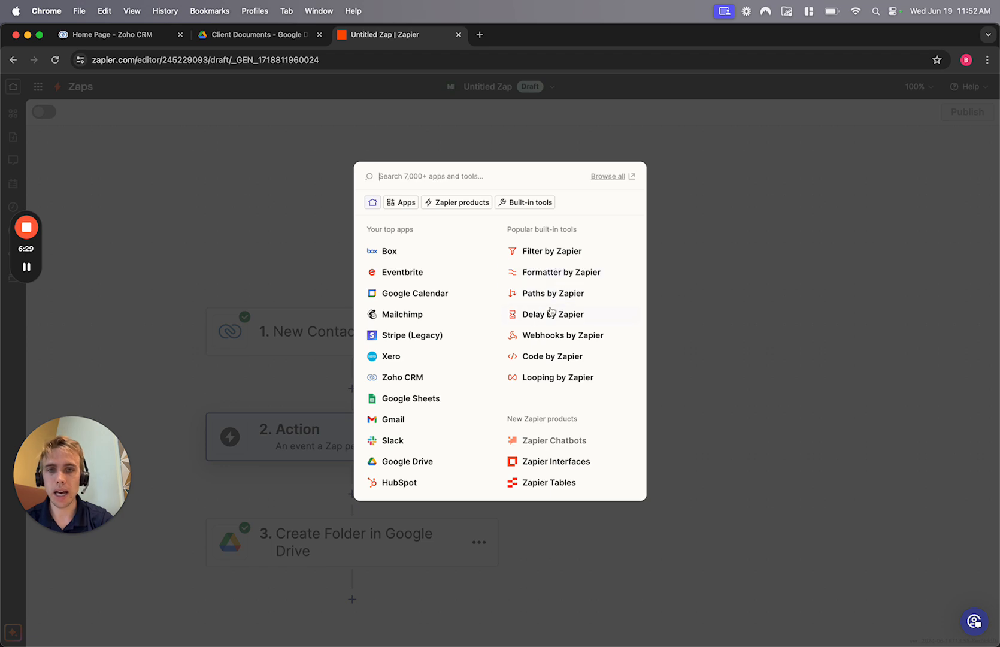
click(547, 293)
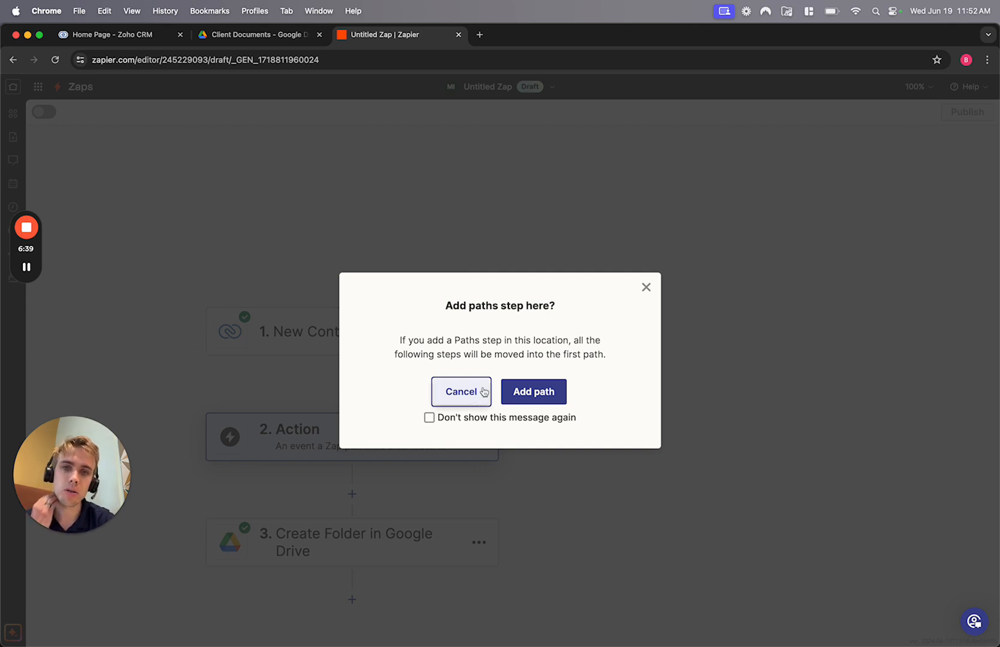
click(461, 391)
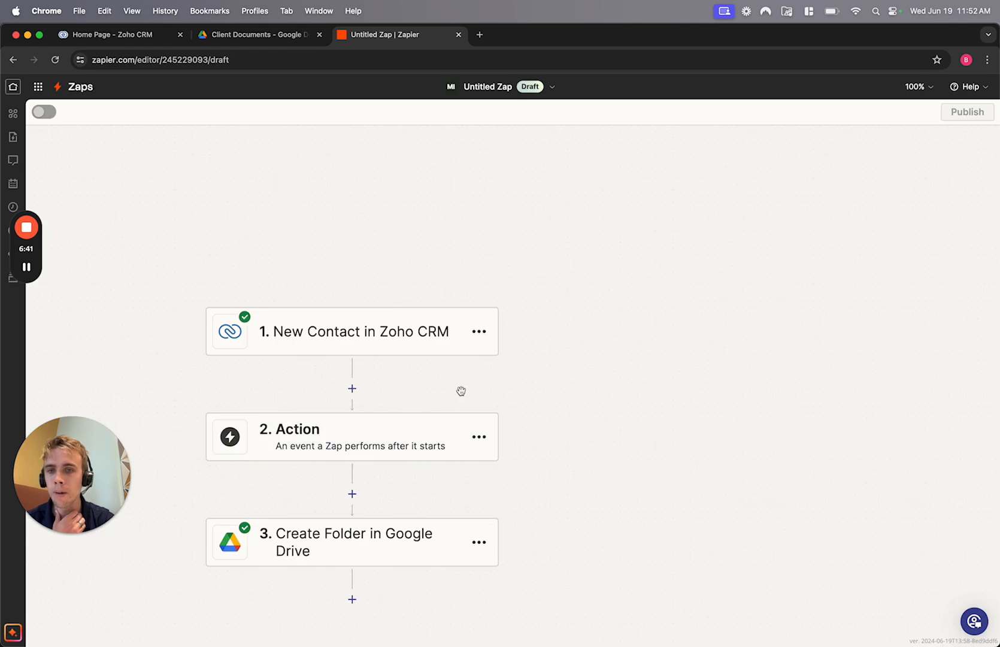
click(482, 441)
click(535, 509)
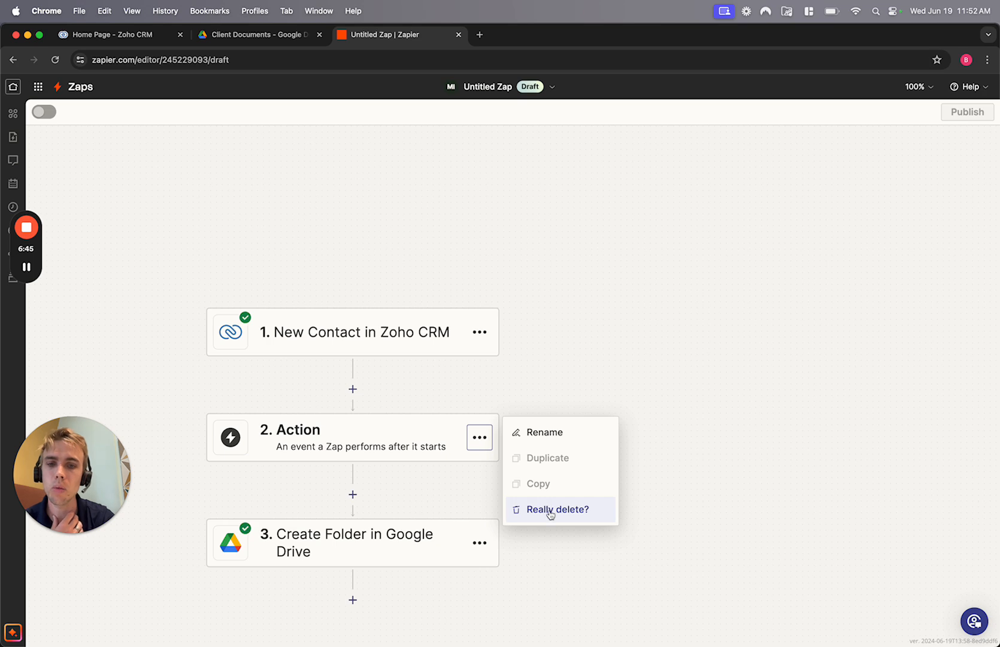
click(547, 510)
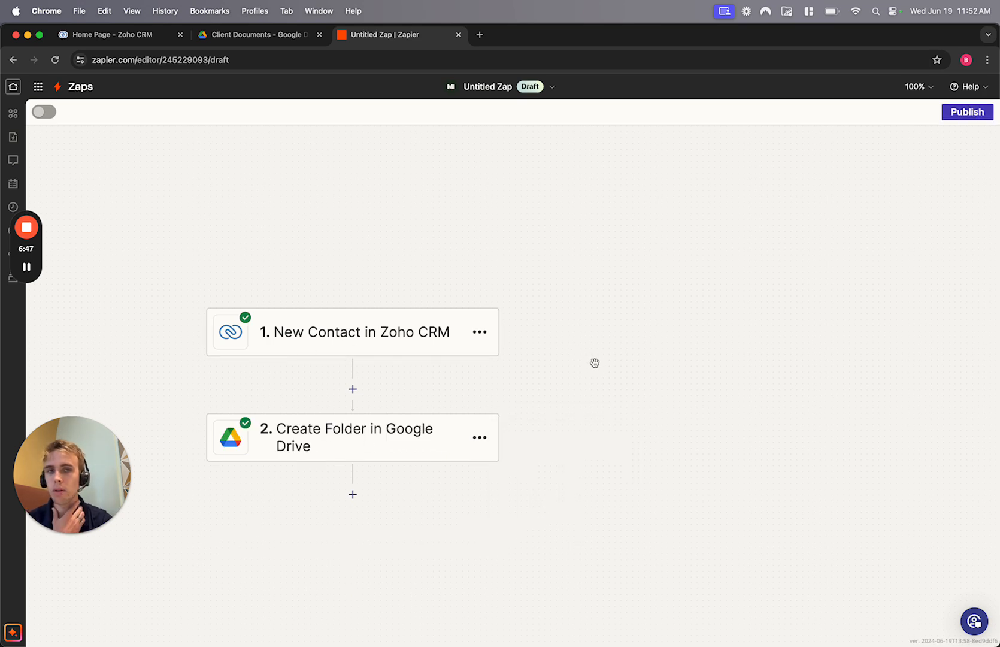
- Publish the Zap and rename it 'Create Google Drive Folder from Zoho CRM Contact'
click(960, 118)
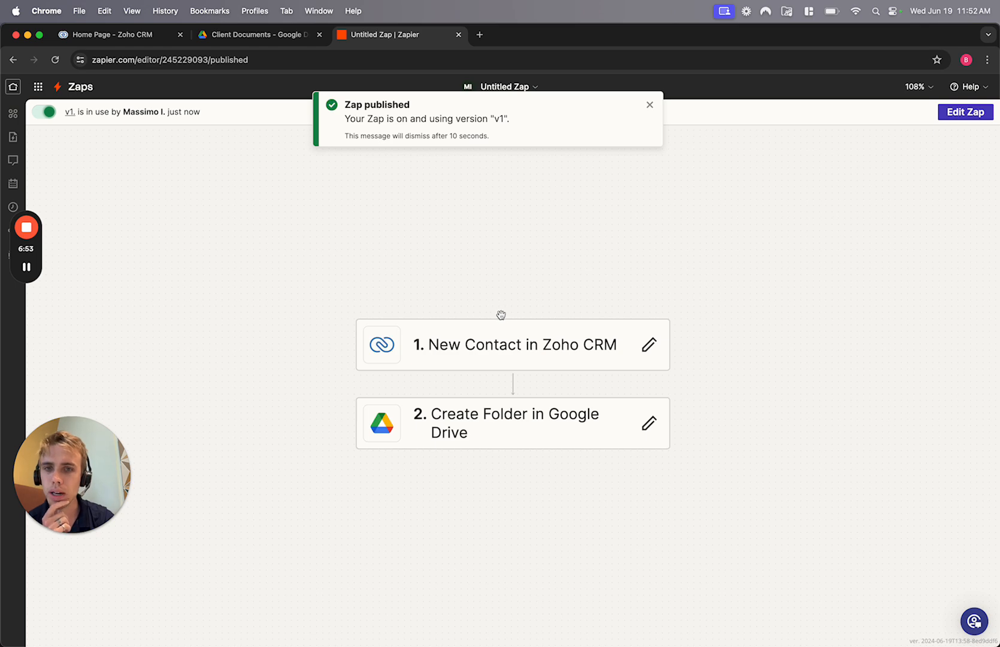
click(649, 105)
click(504, 86)
click(473, 121)
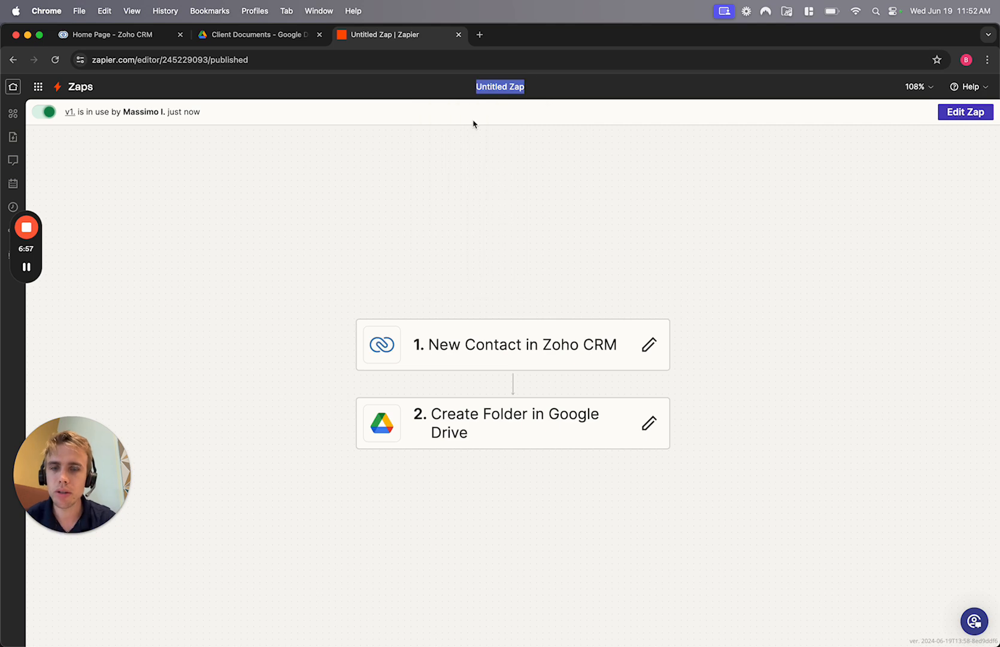
key(BackSpace)
text(Create )
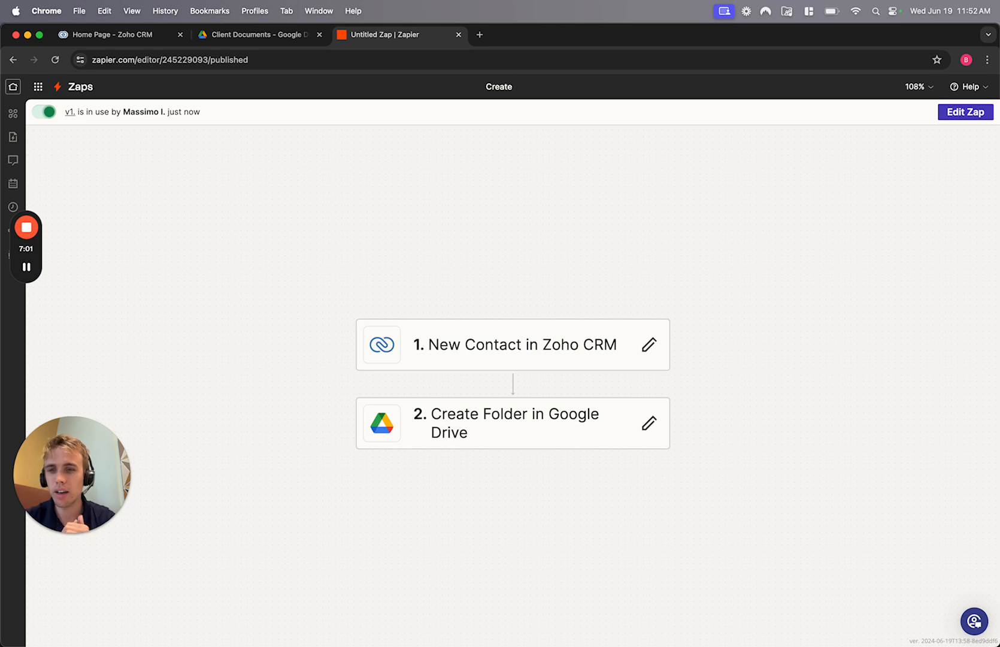
text(G)
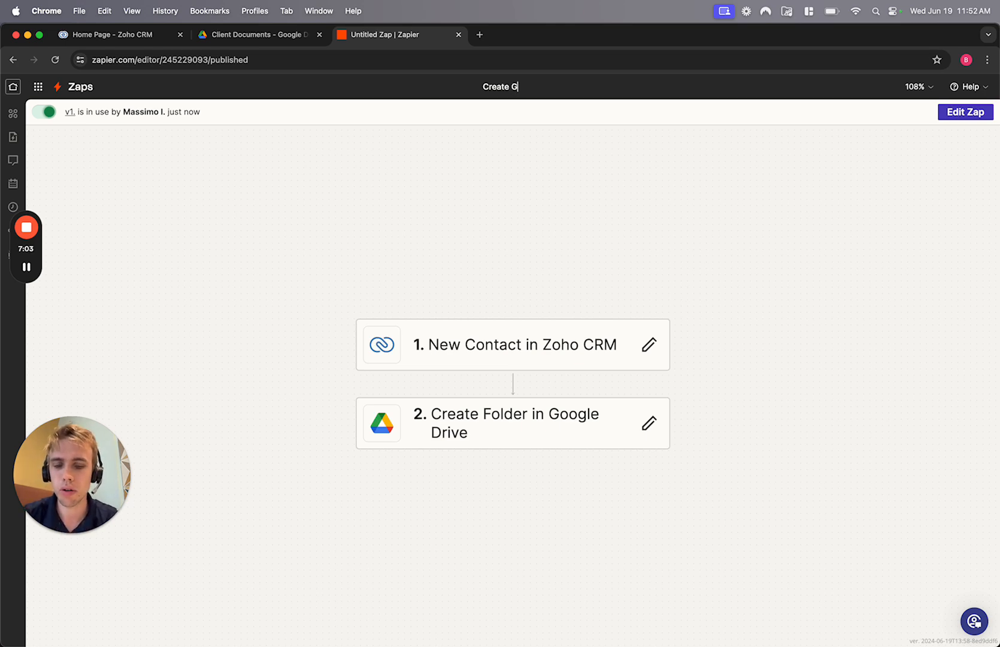
text(oogle Drive Fol)
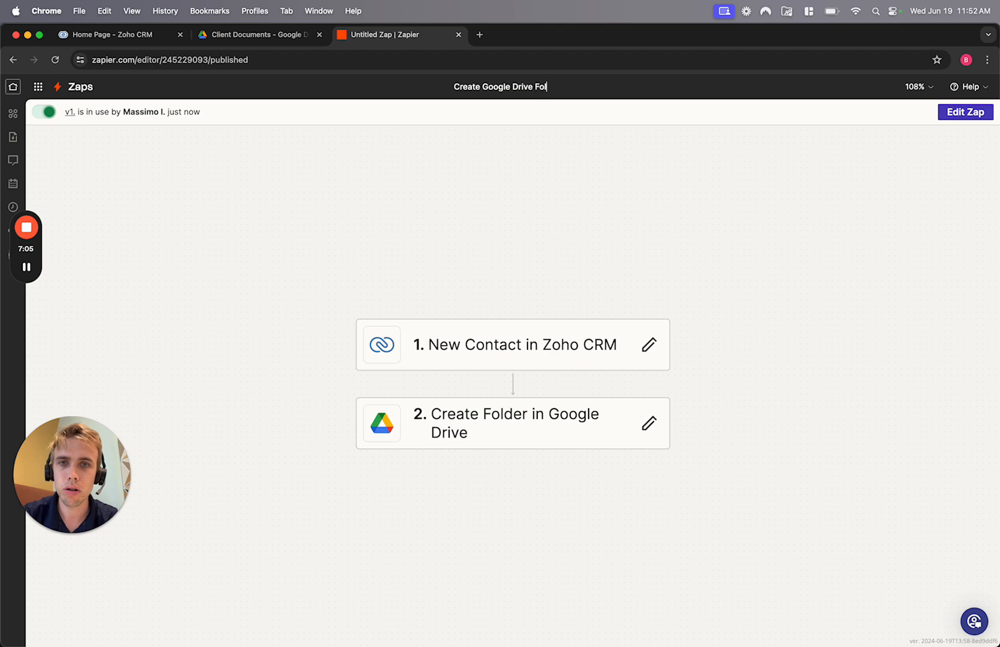
text(der from Zoho CRM Contact)
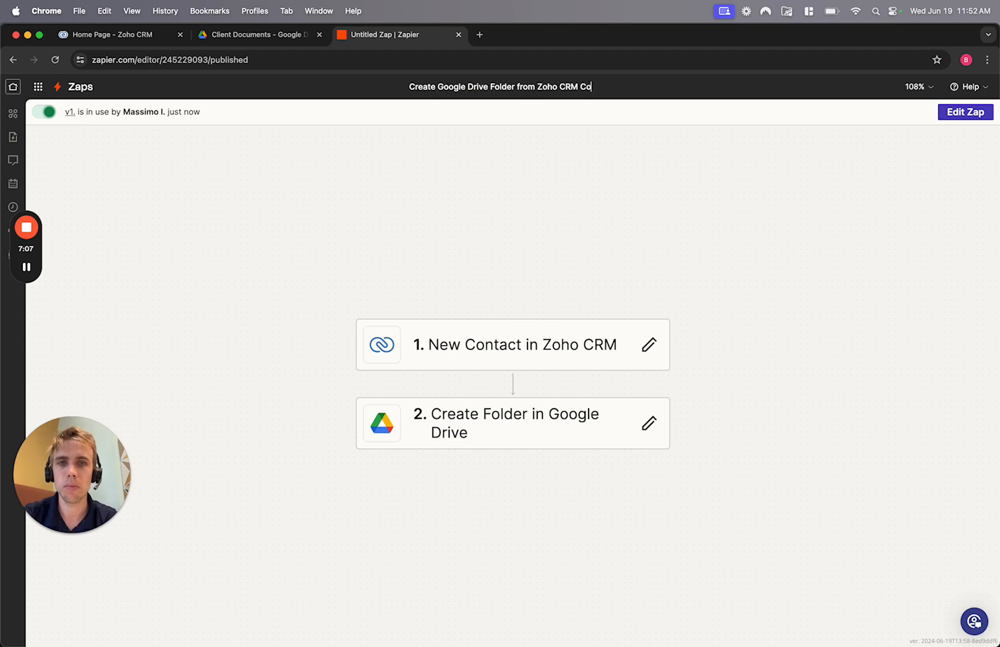
click(509, 182)
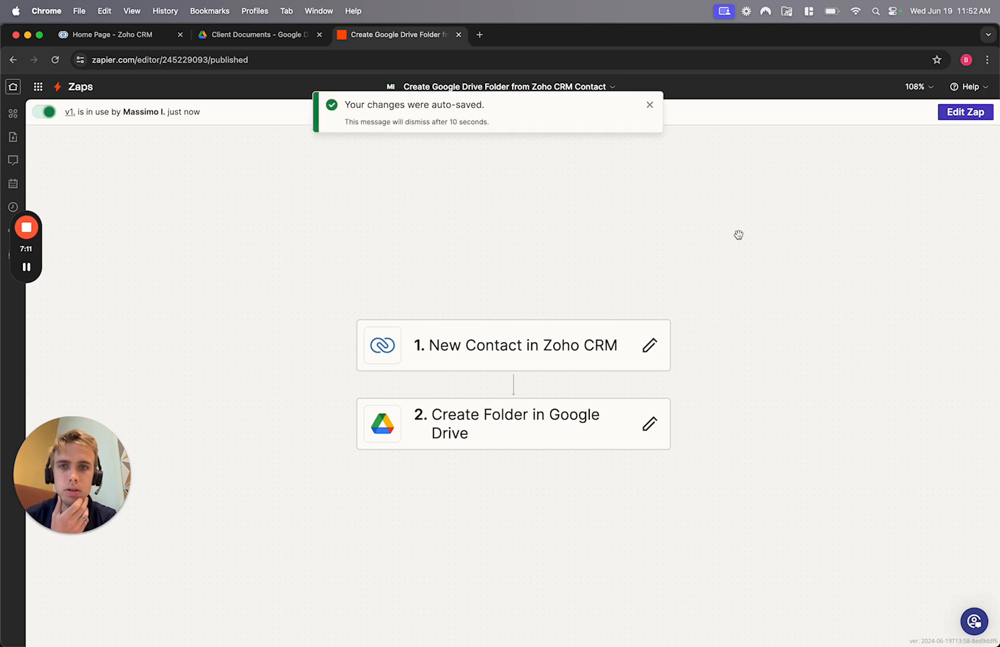
click(124, 35)
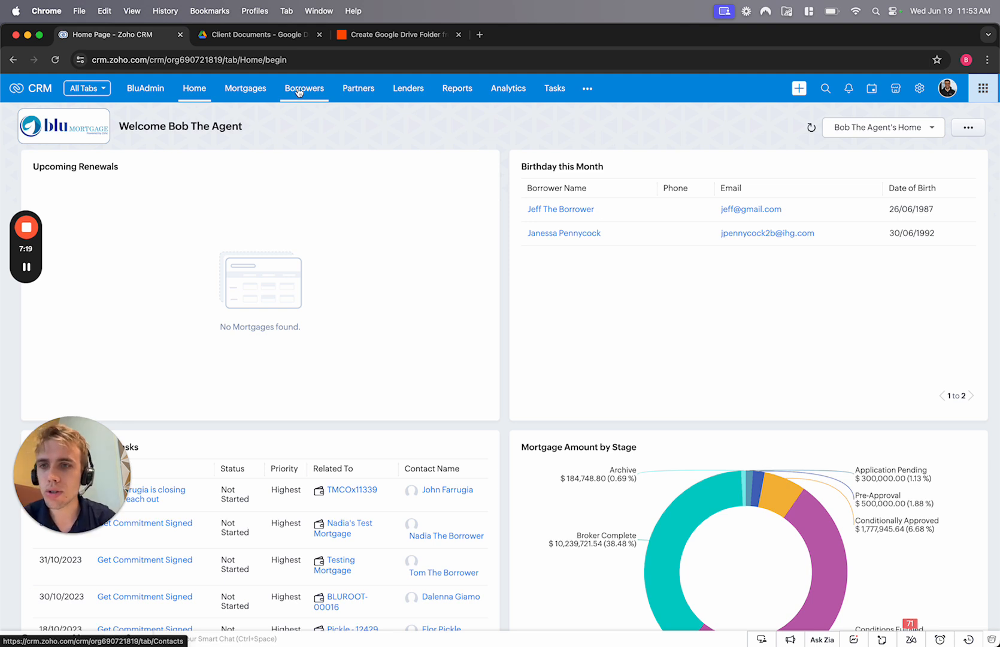
- Create and save a new Zoho CRM borrower with a first name, email and mobile number
click(299, 90)
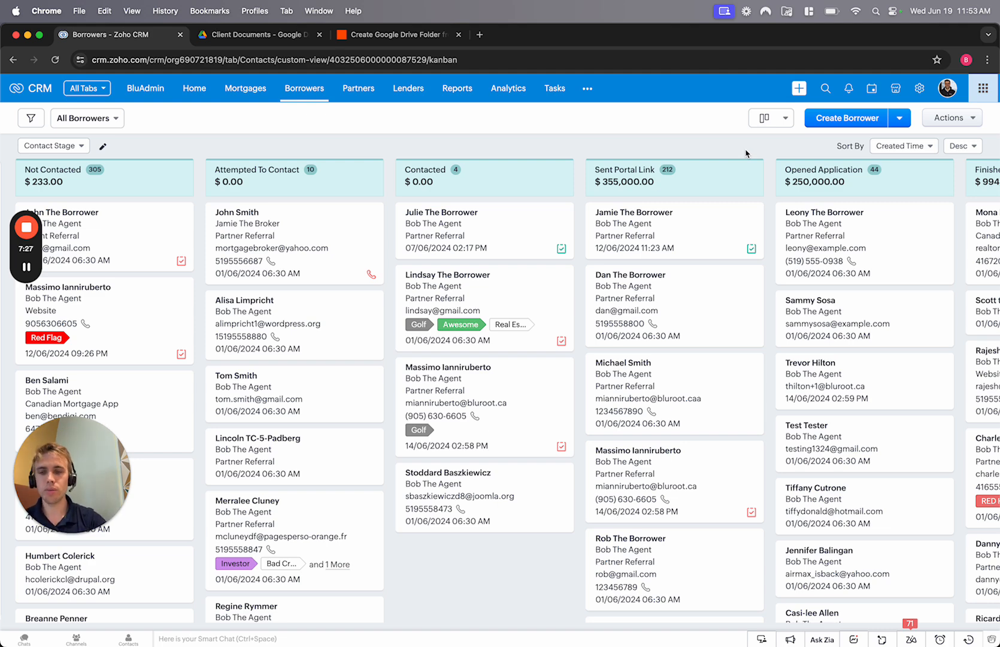
click(849, 120)
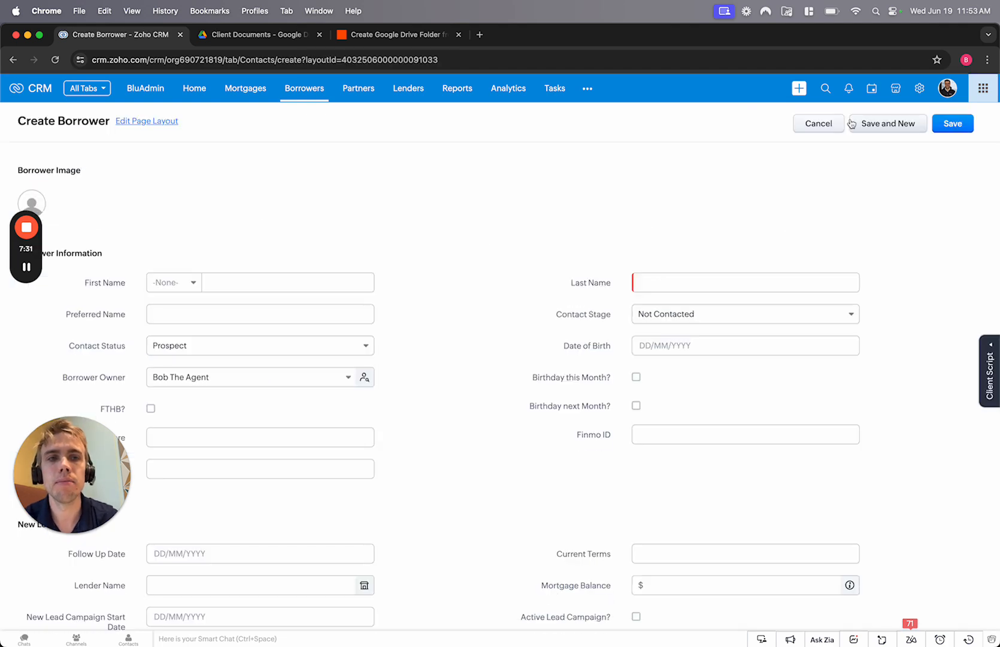
click(272, 281)
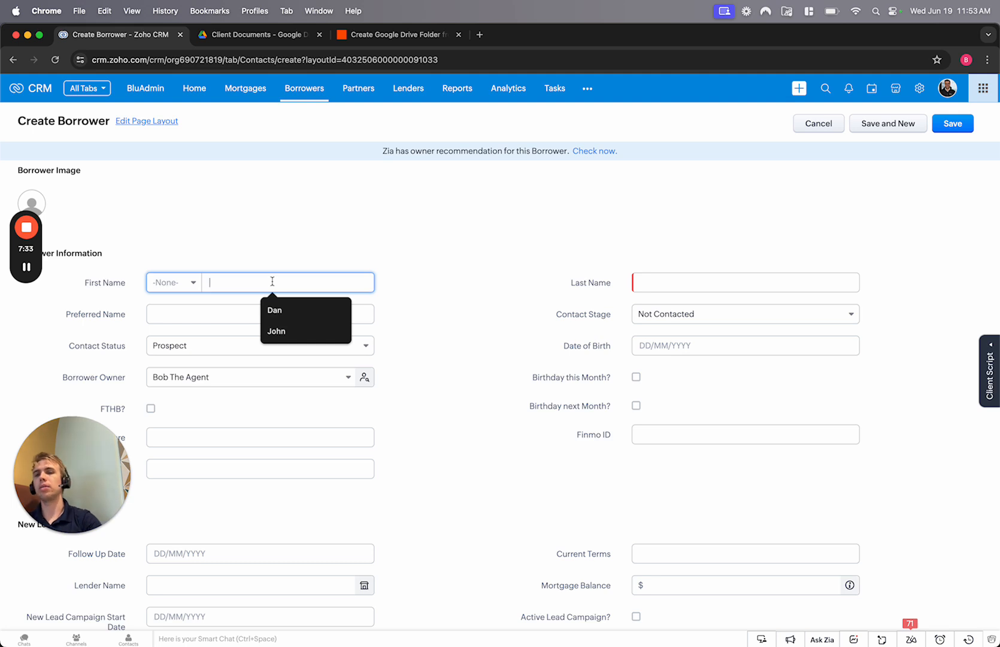
text(zapi)
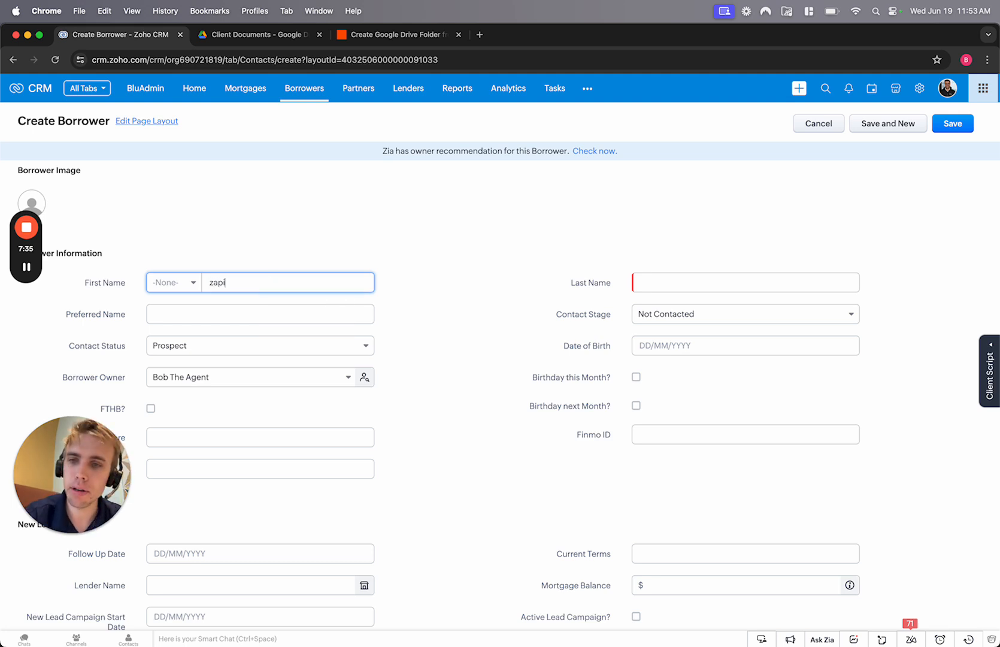
text(api)
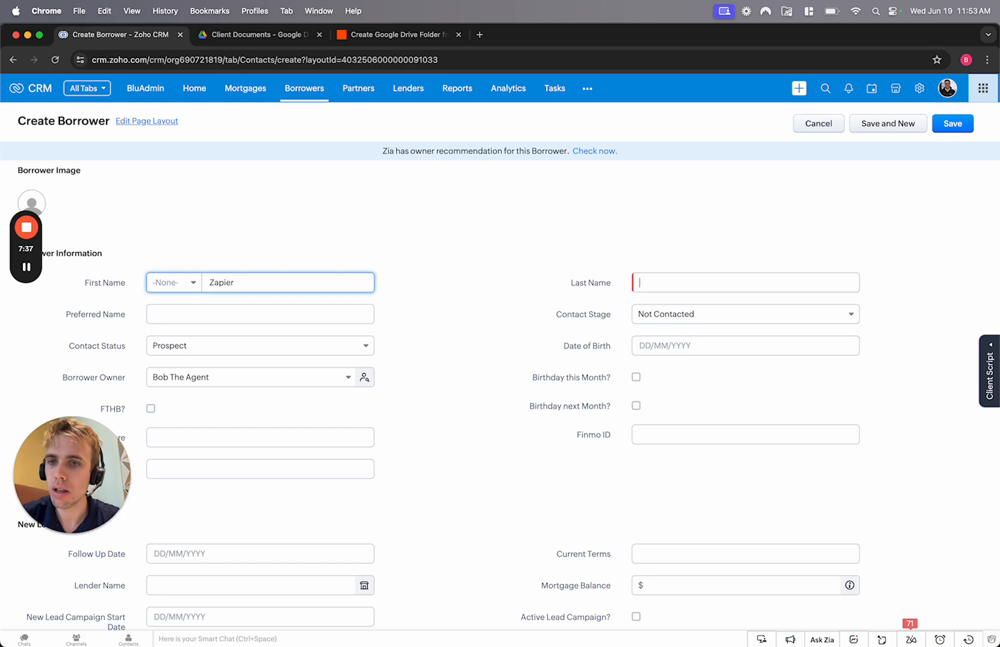
text(McGe)
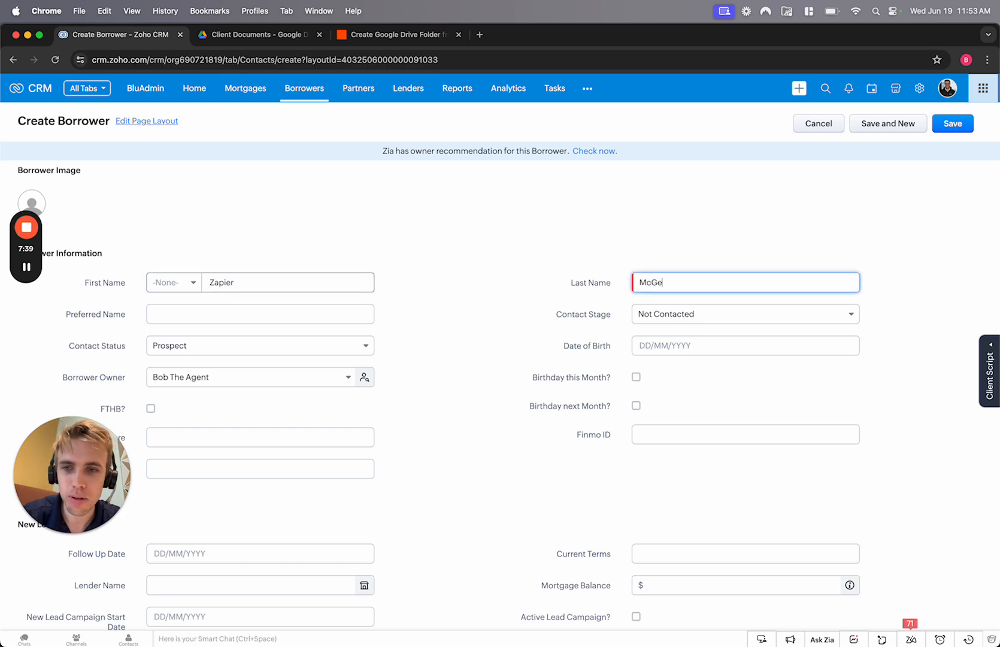
text(e)
scroll(332, 454, down, 8)
click(719, 398)
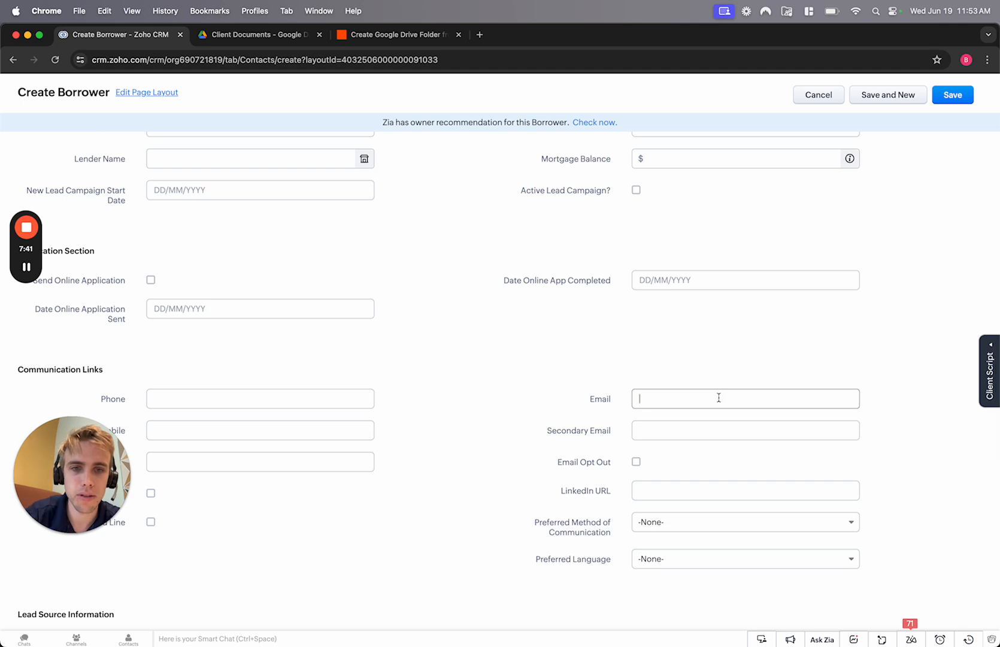
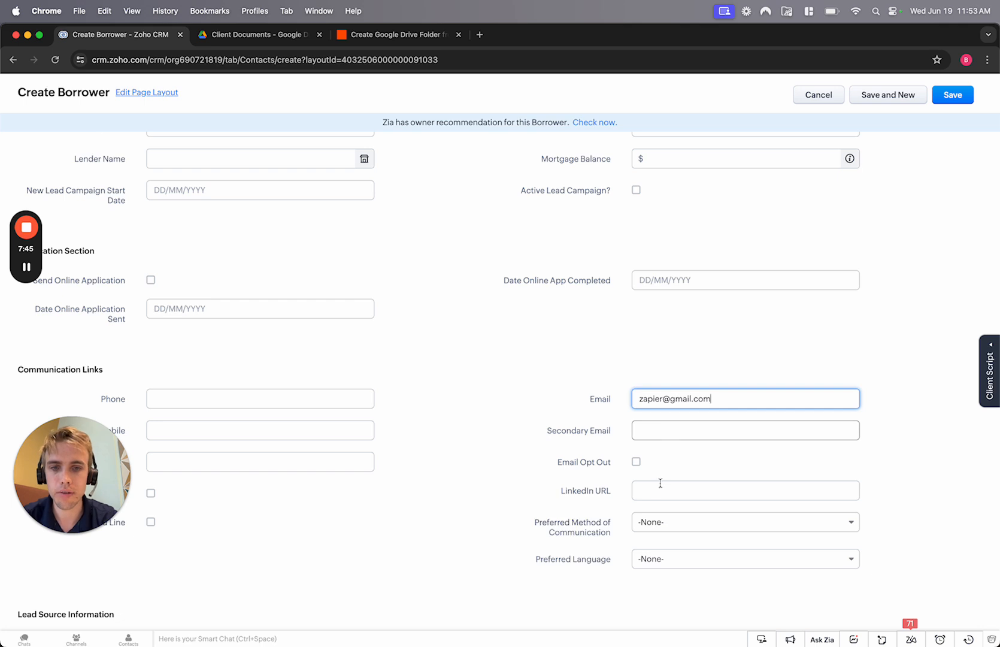
click(260, 428)
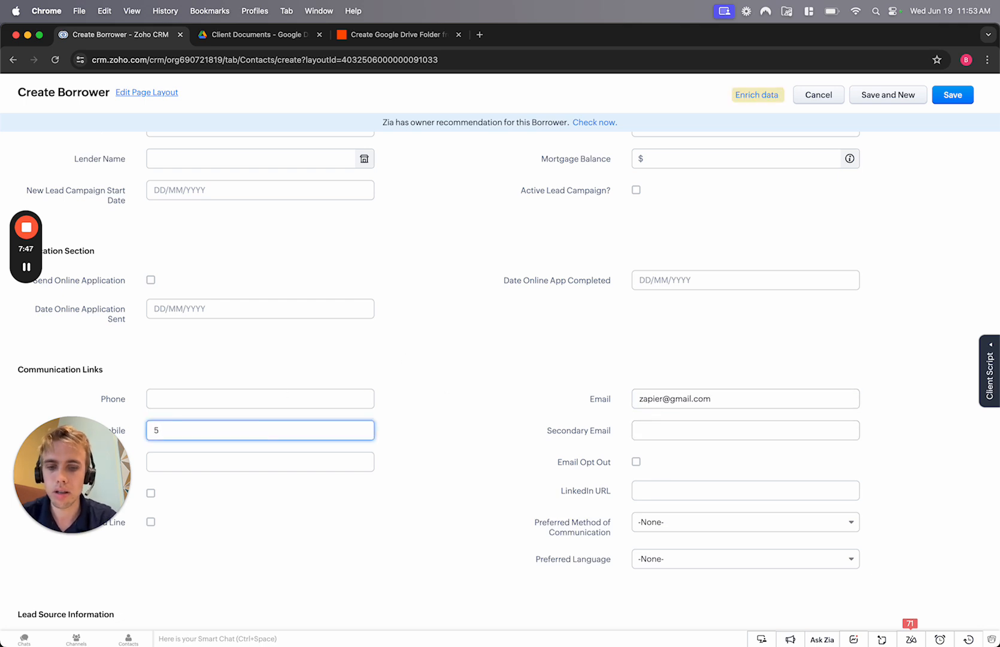
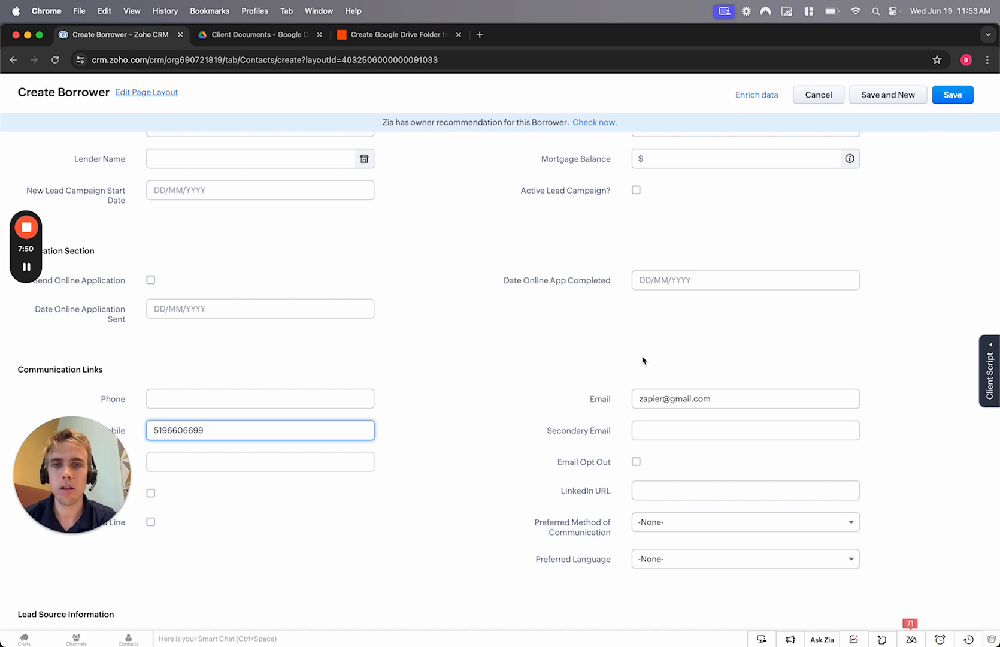
scroll(642, 360, up, 10)
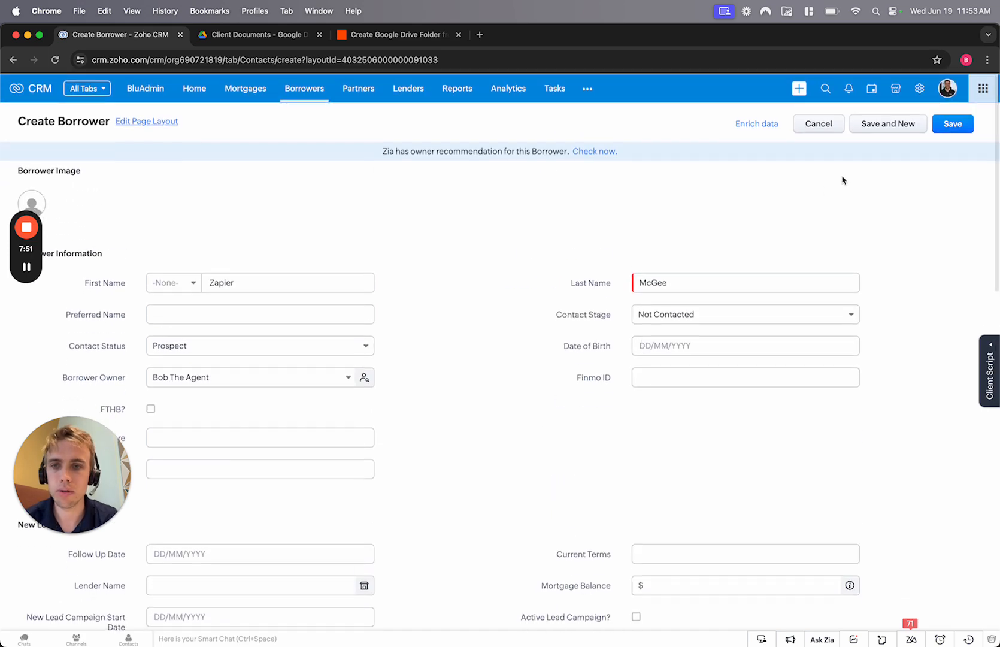
click(961, 127)
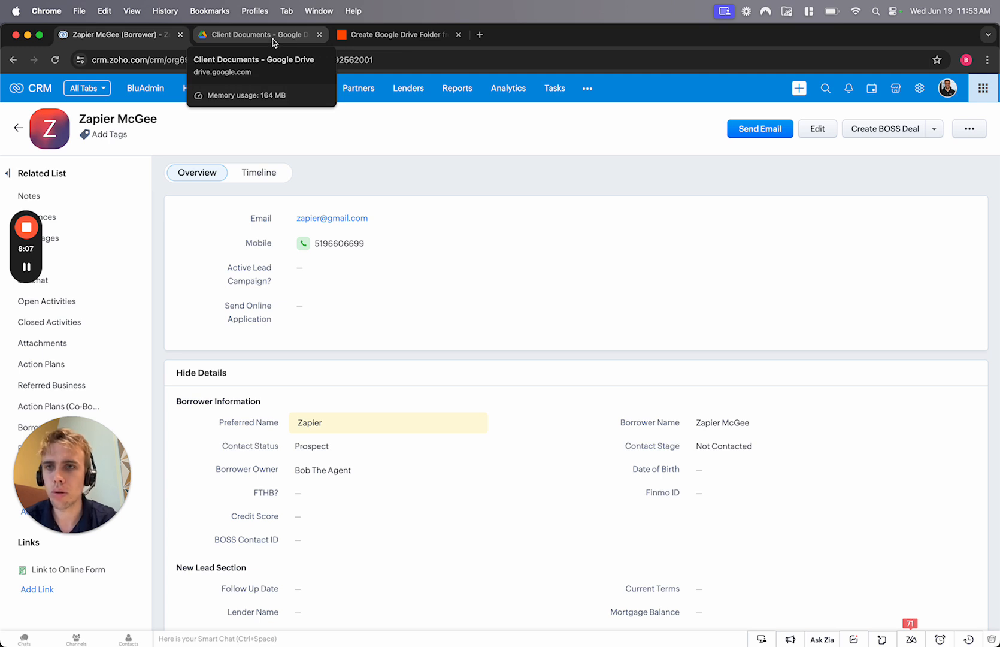
- Reload Client Documents in Google Drive to look for the borrower's new folder
click(273, 39)
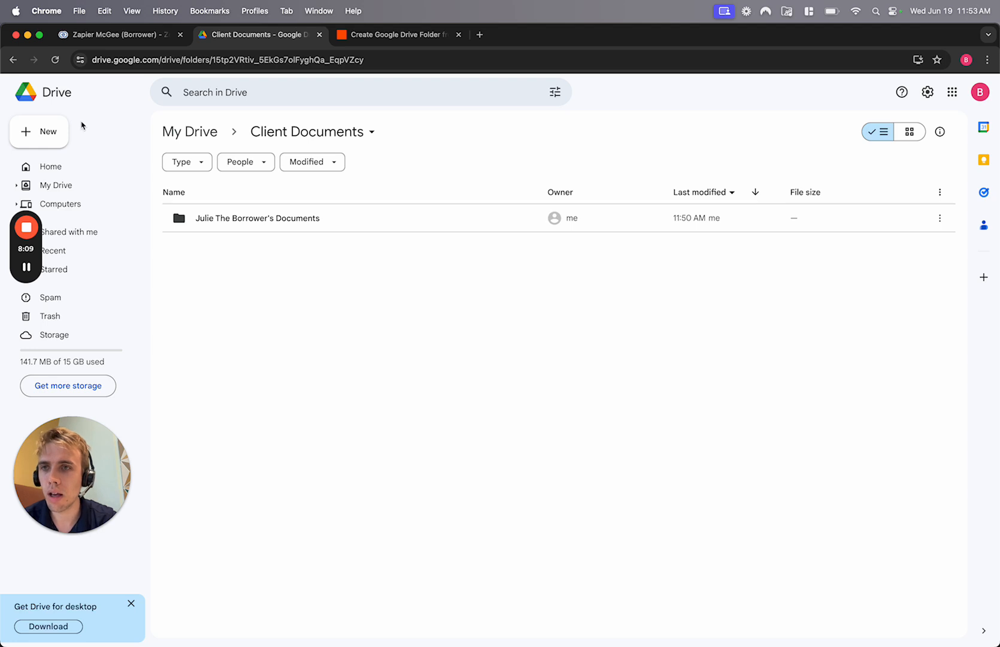
click(55, 59)
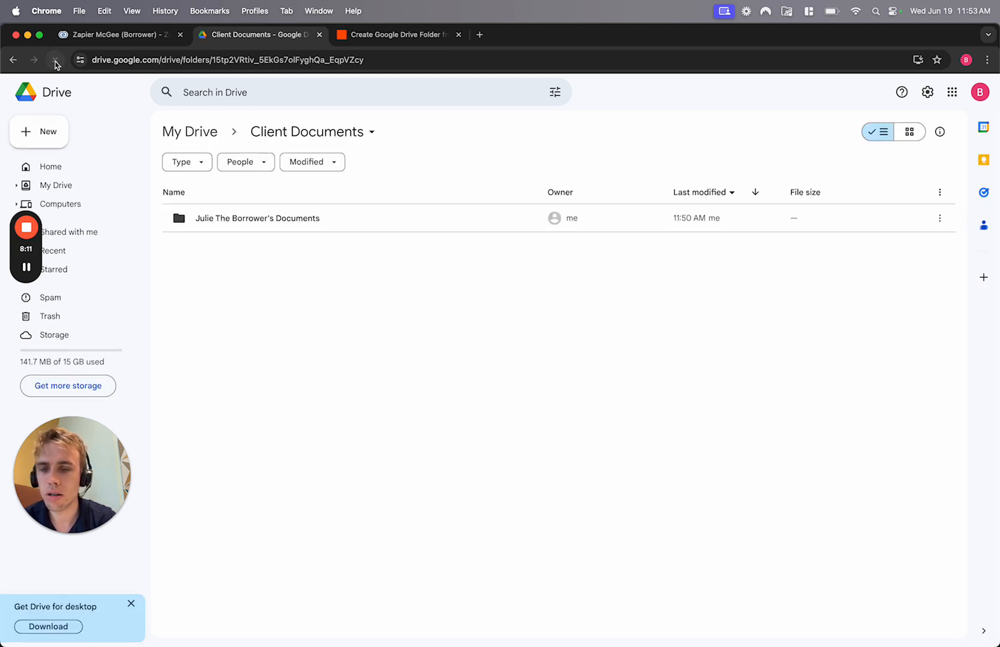
mouse_move(32, 245)
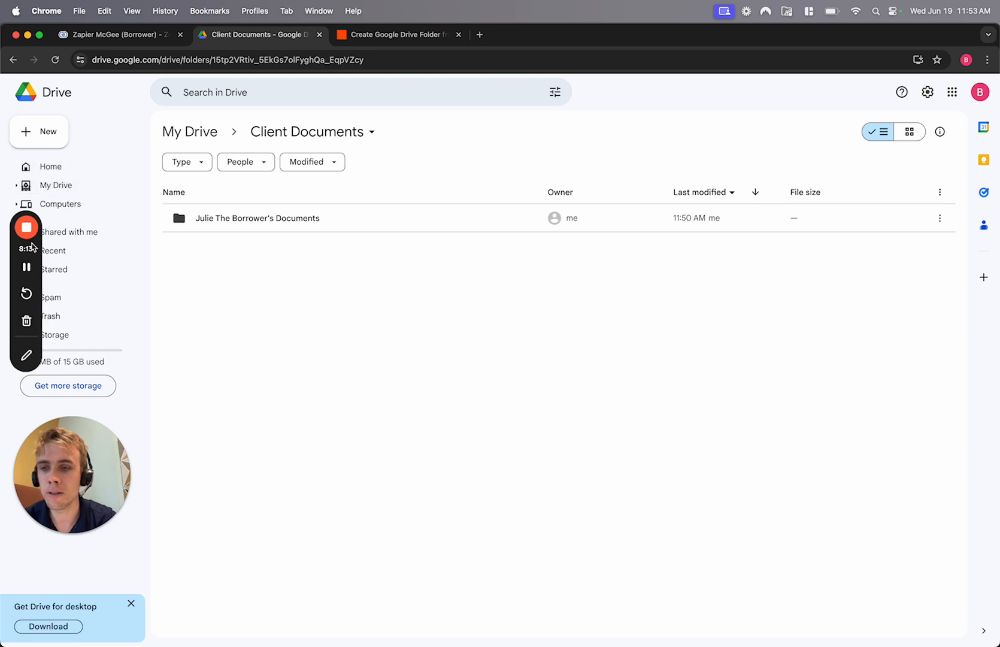
click(27, 268)
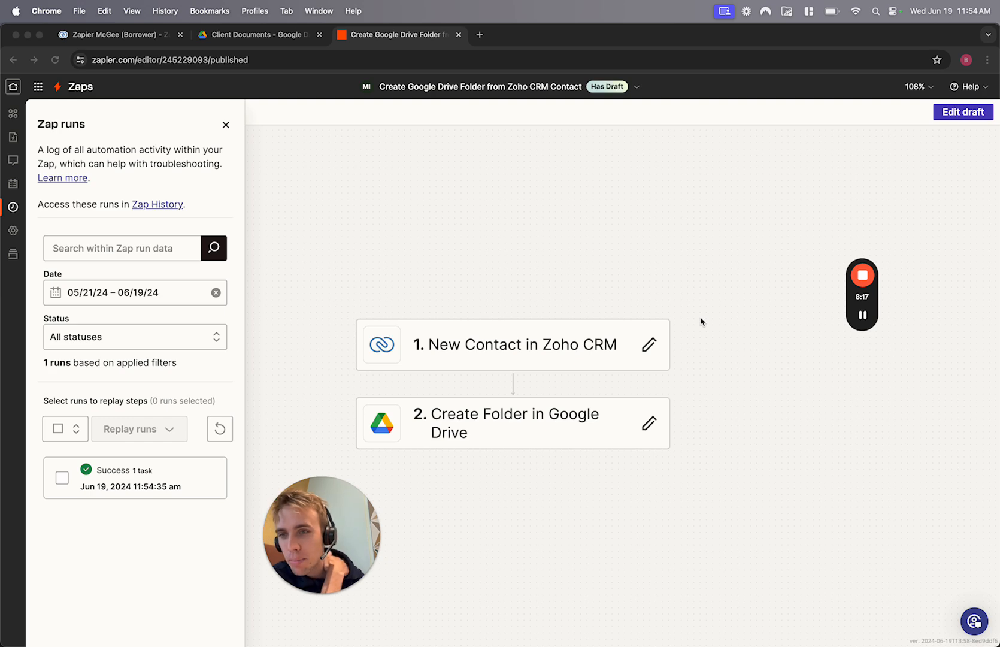
- Open the successful Zap run and review the trigger's one new Zoho CRM contact
click(225, 125)
click(12, 210)
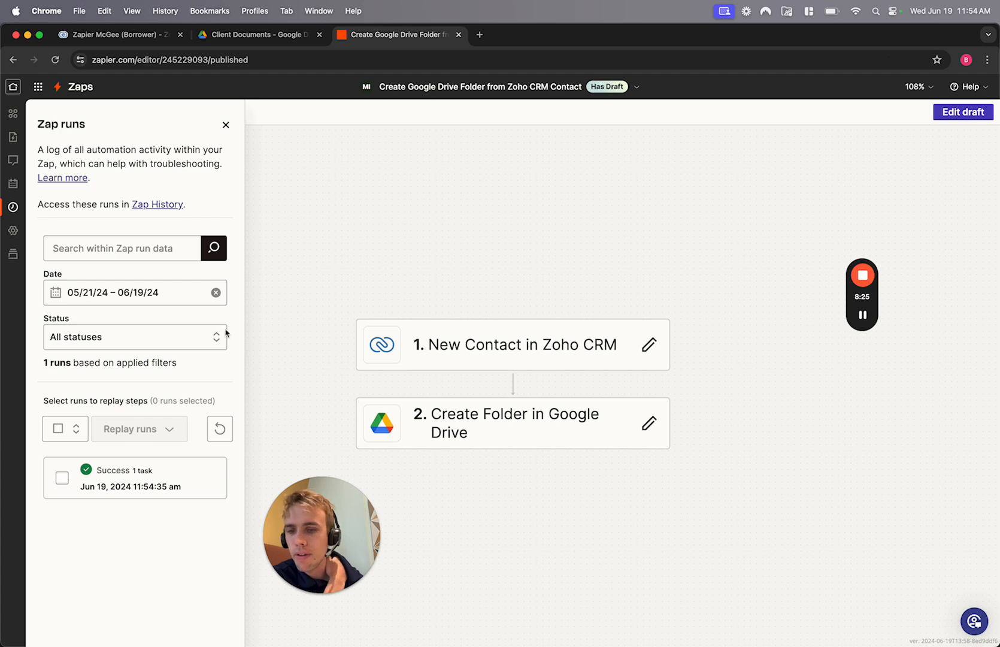
click(178, 475)
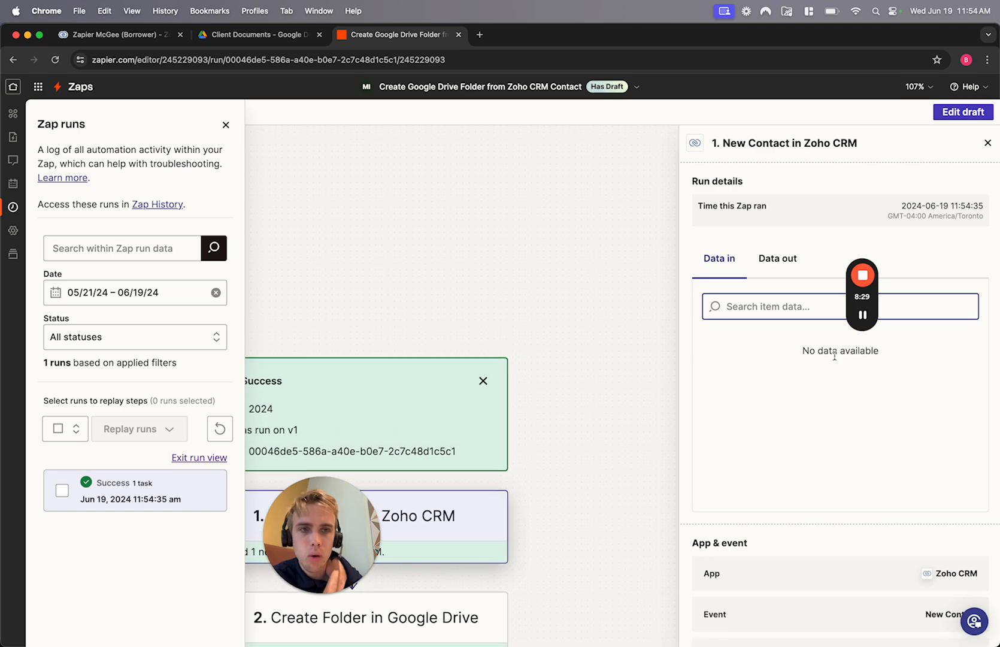
click(772, 258)
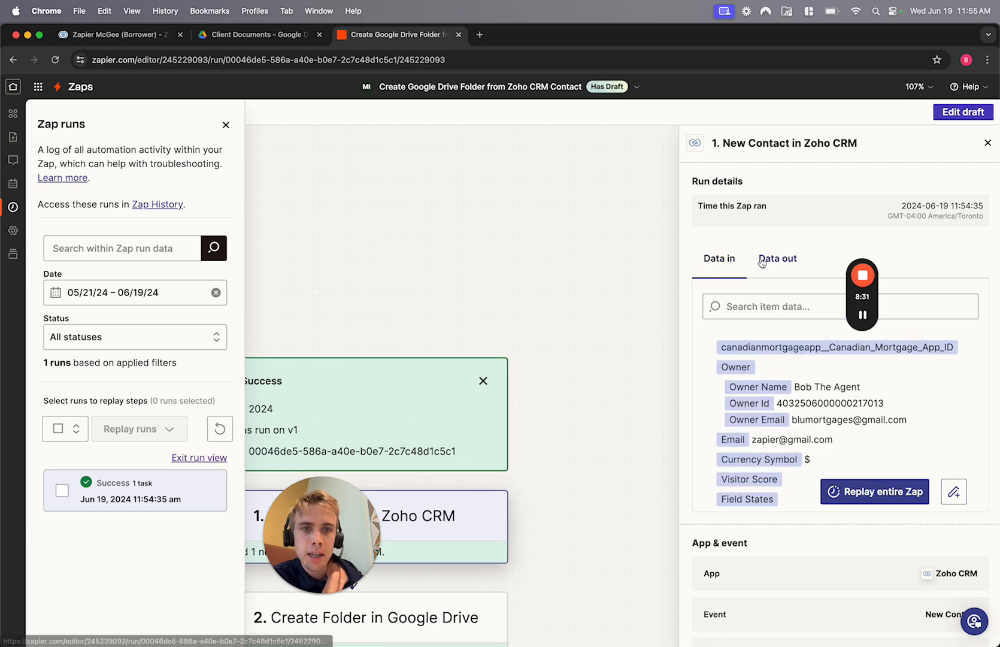
click(718, 258)
scroll(742, 520, down, 2)
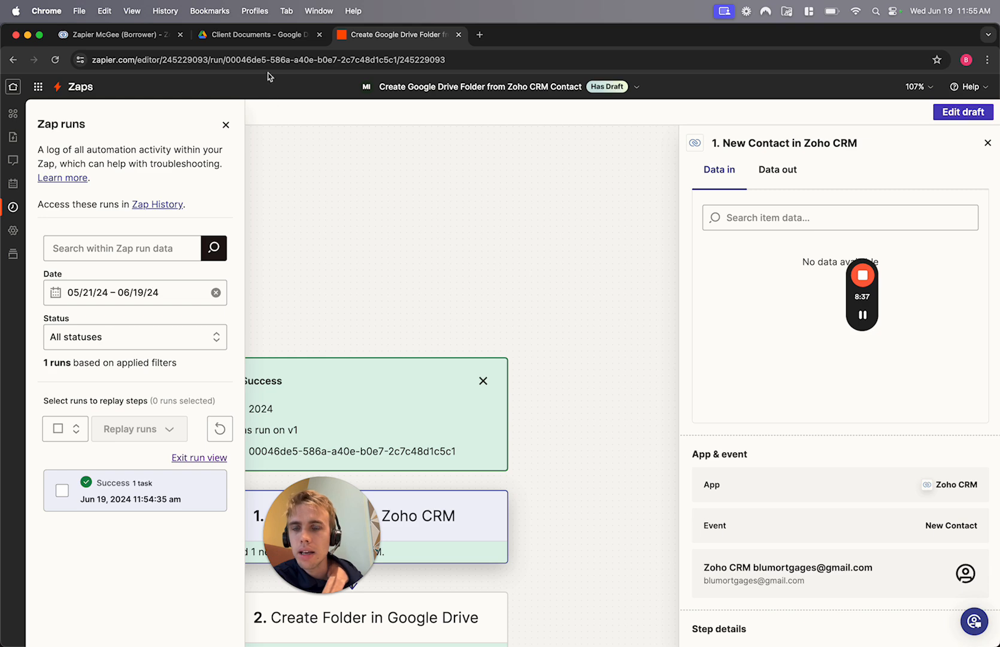
click(251, 35)
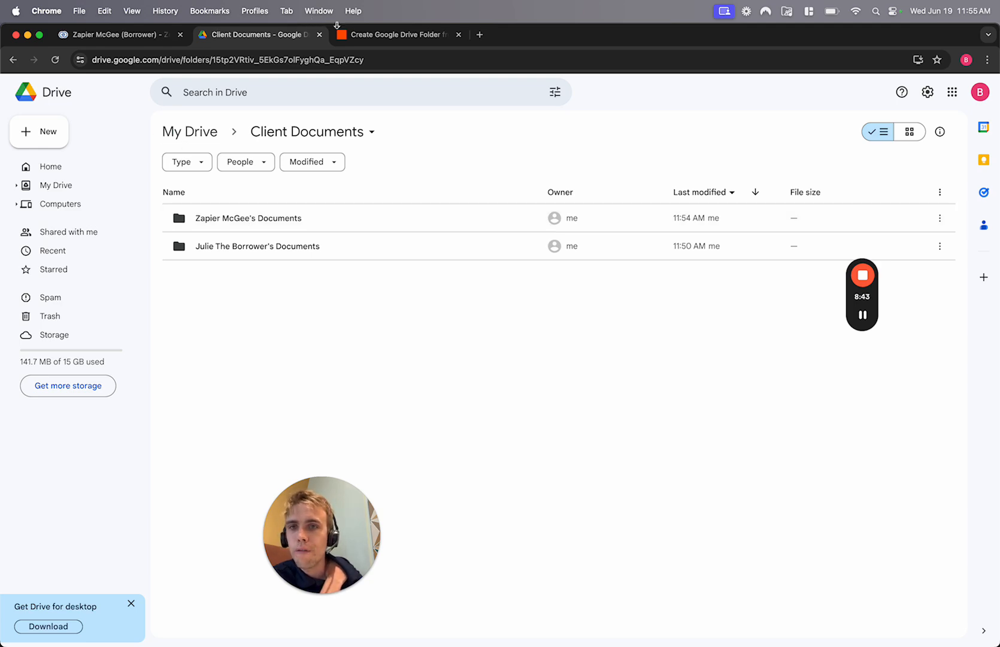
click(392, 34)
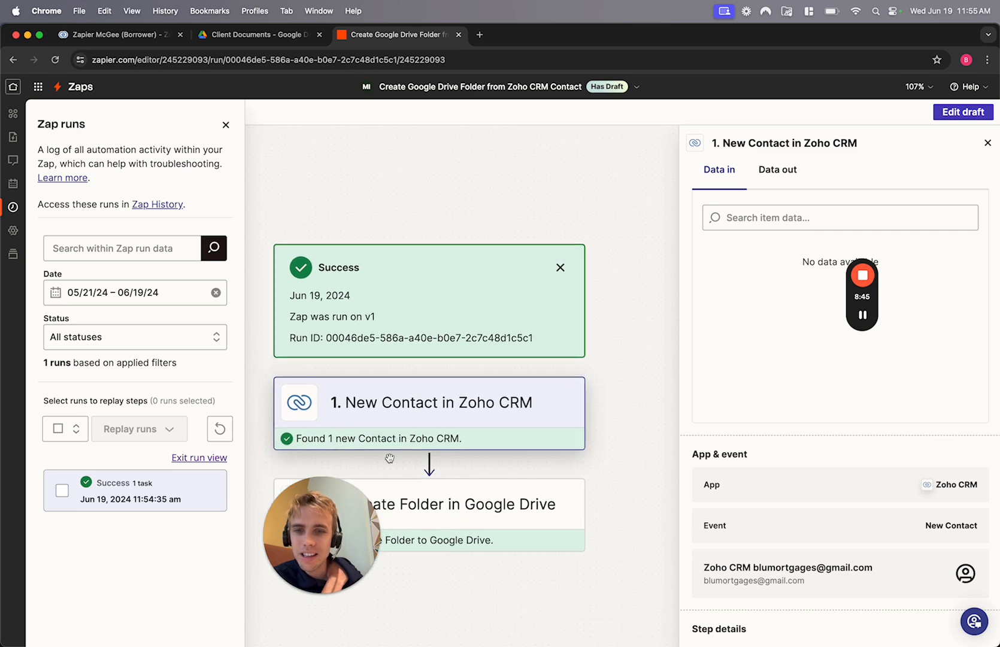
- Inspect the Google Drive step's Data out down to the new folder's Title
click(492, 523)
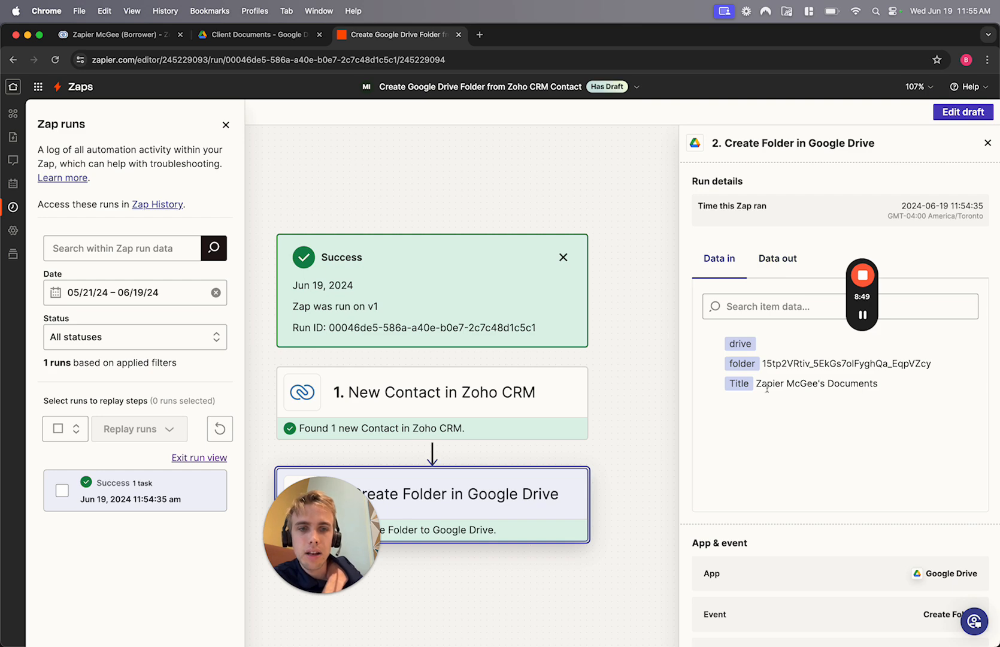
click(773, 262)
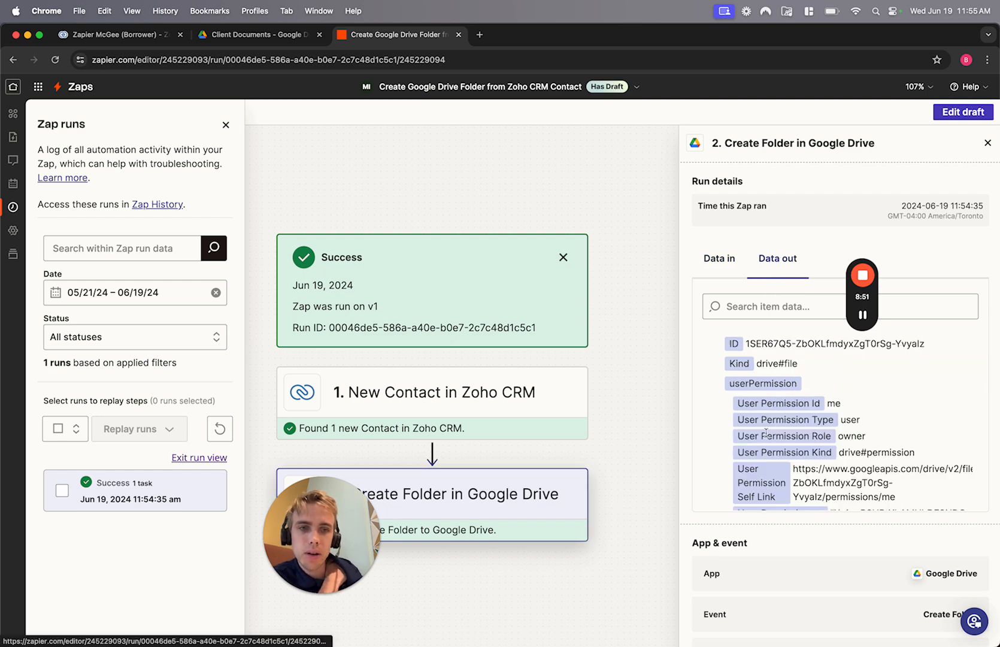
scroll(765, 437, down, 5)
scroll(763, 435, down, 3)
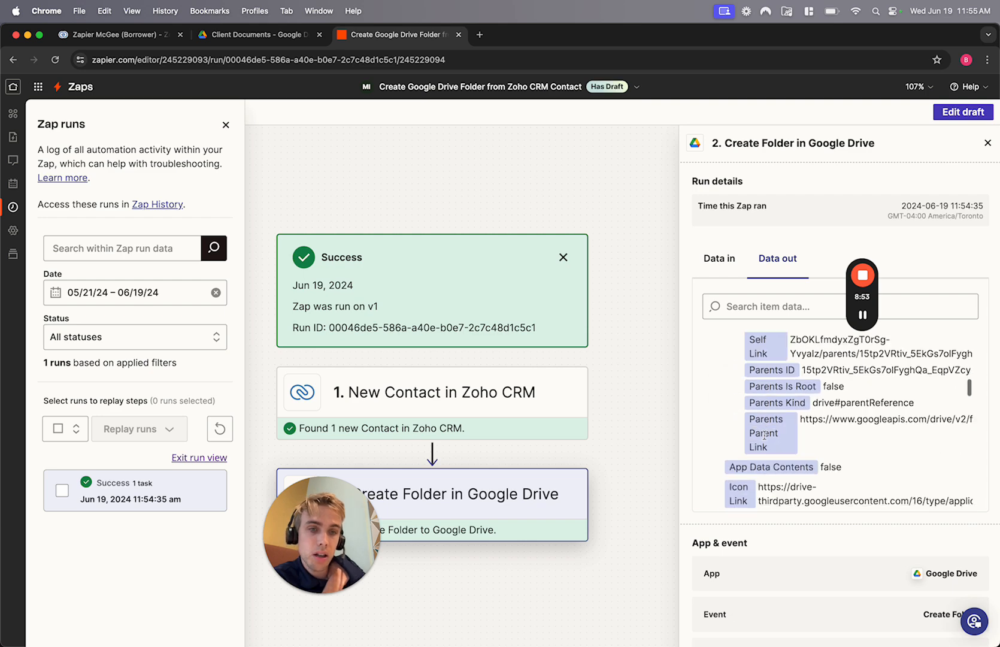
scroll(764, 435, up, 15)
scroll(764, 436, down, 5)
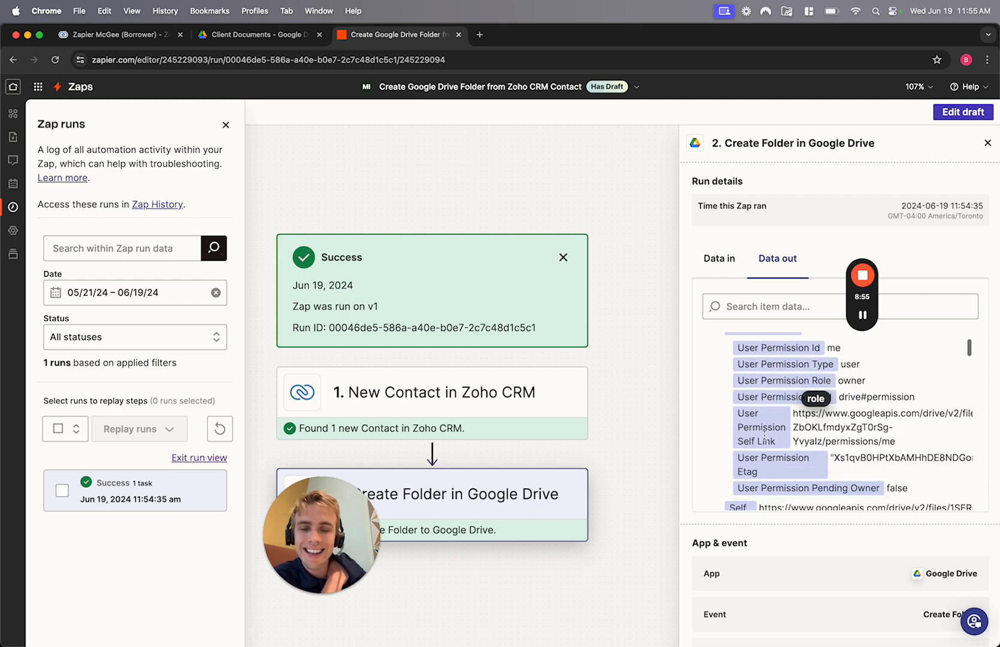
scroll(765, 439, down, 5)
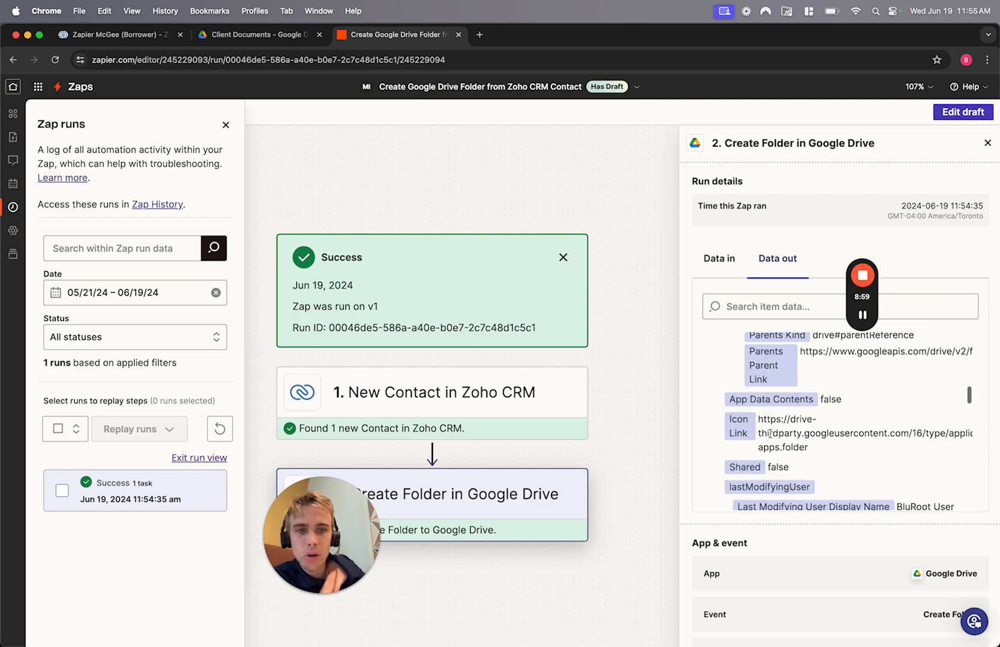
scroll(820, 452, down, 8)
scroll(819, 450, down, 5)
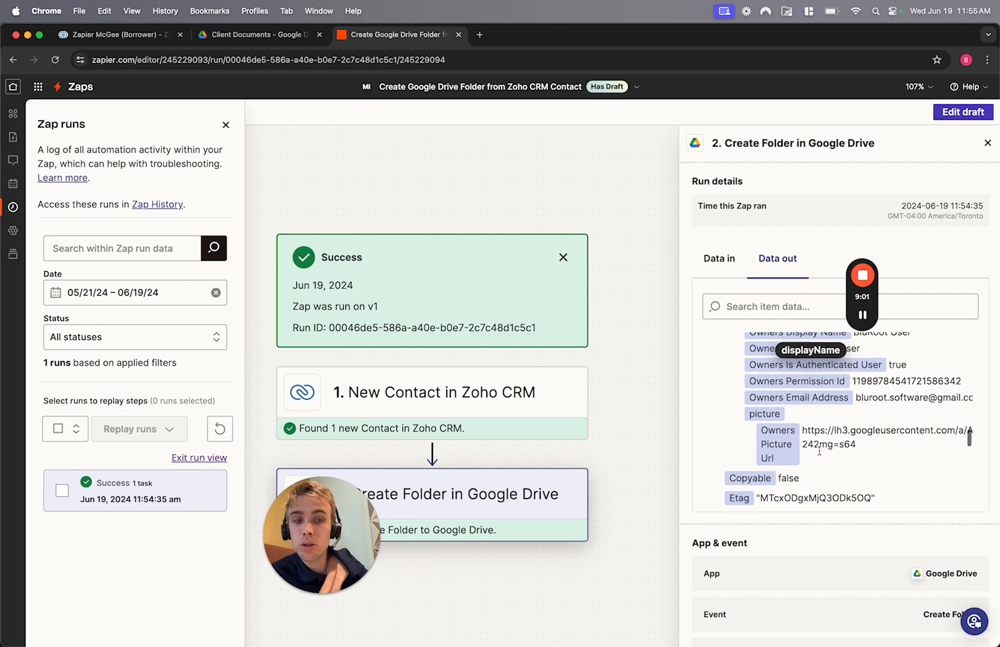
scroll(819, 450, down, 2)
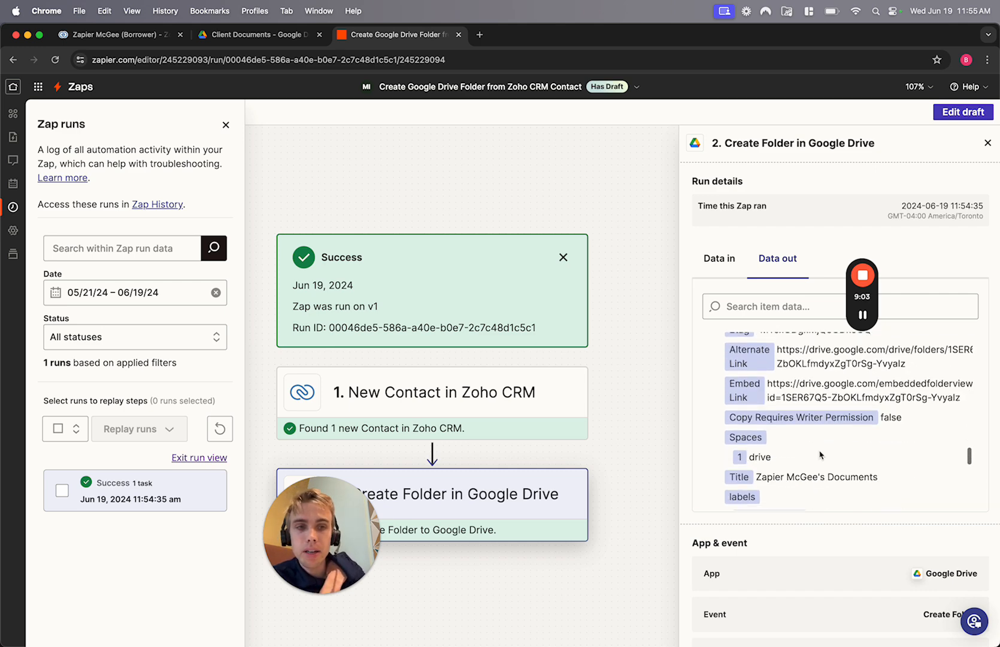
mouse_move(365, 558)
drag(346, 549, 195, 542)
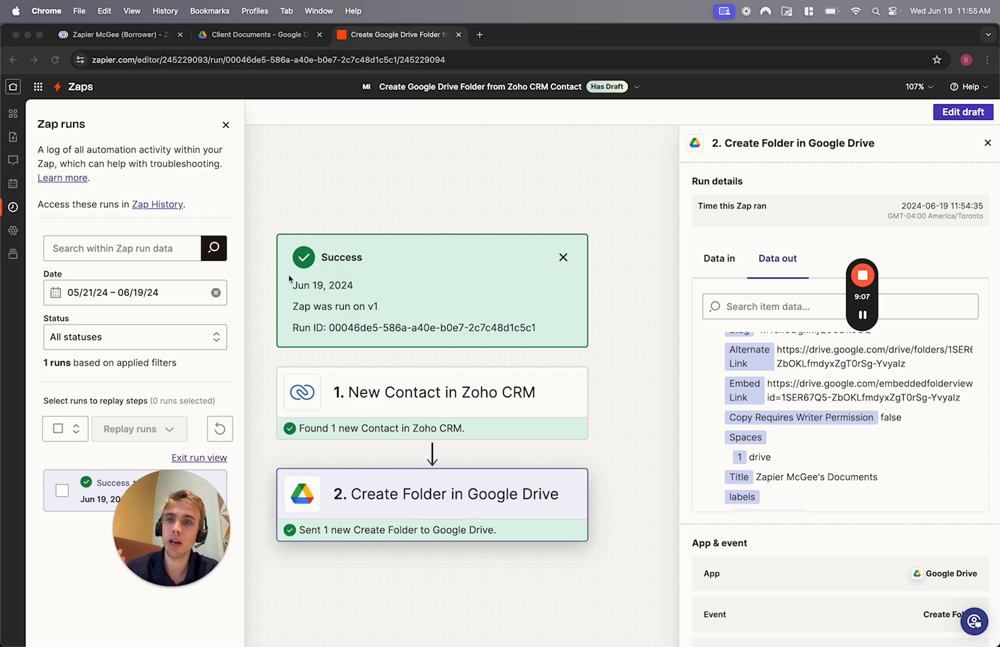
- Glance at the new borrower's CRM record, then close the step's run details
click(106, 36)
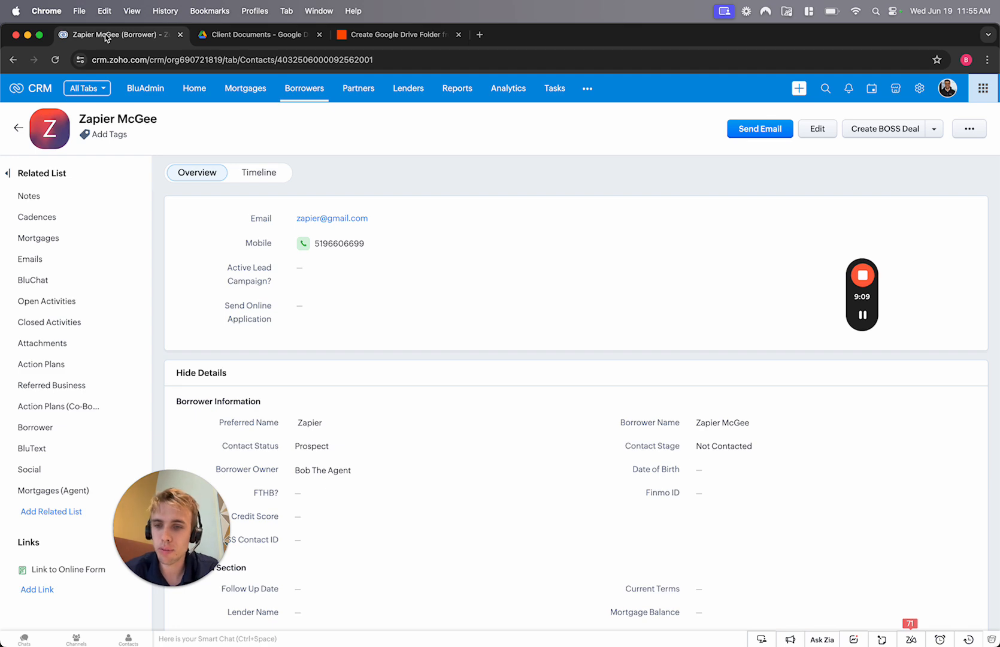
click(377, 37)
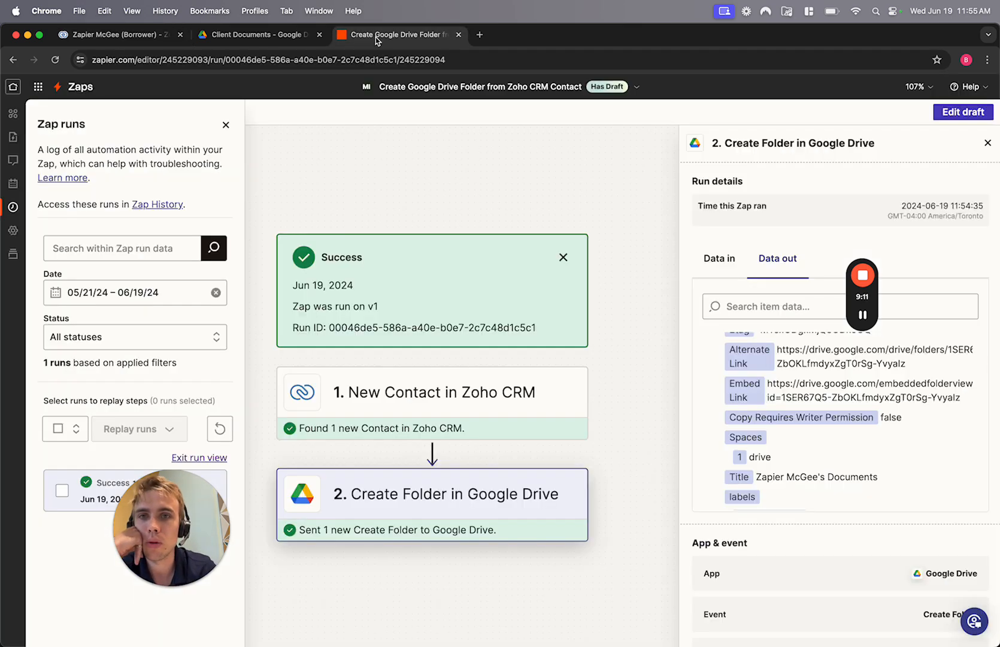
click(987, 143)
- Exit the run view, close Zap runs, and view Client Documents now listing two folders
click(226, 124)
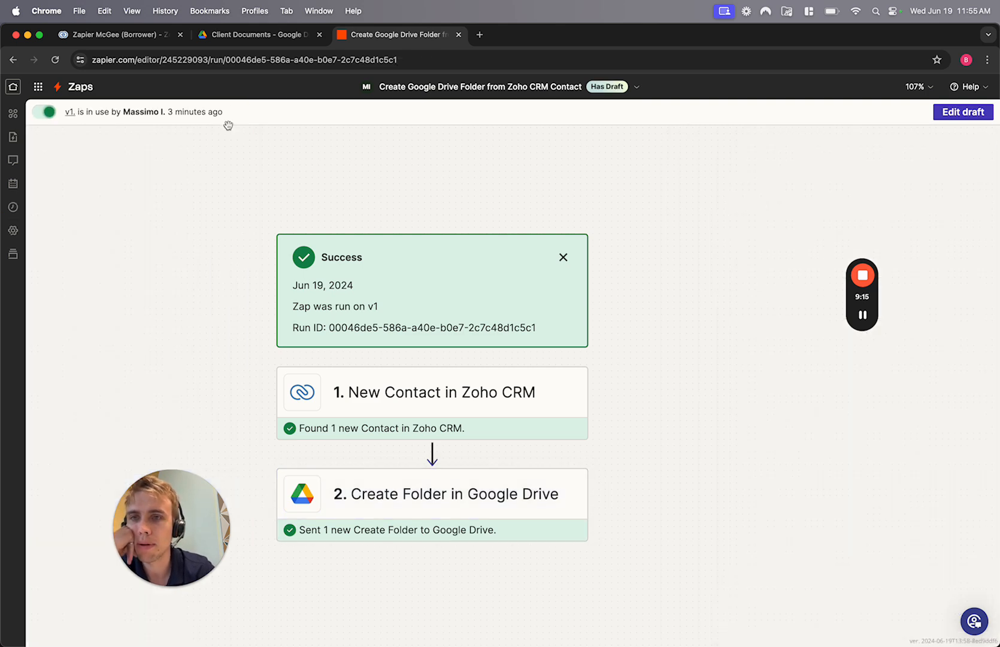
click(13, 206)
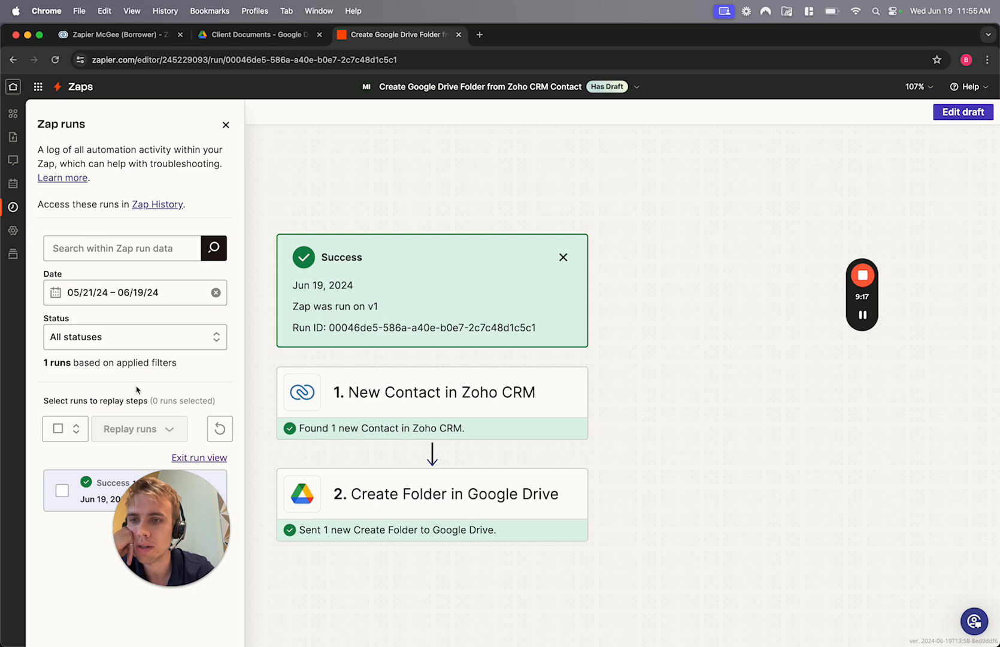
click(190, 457)
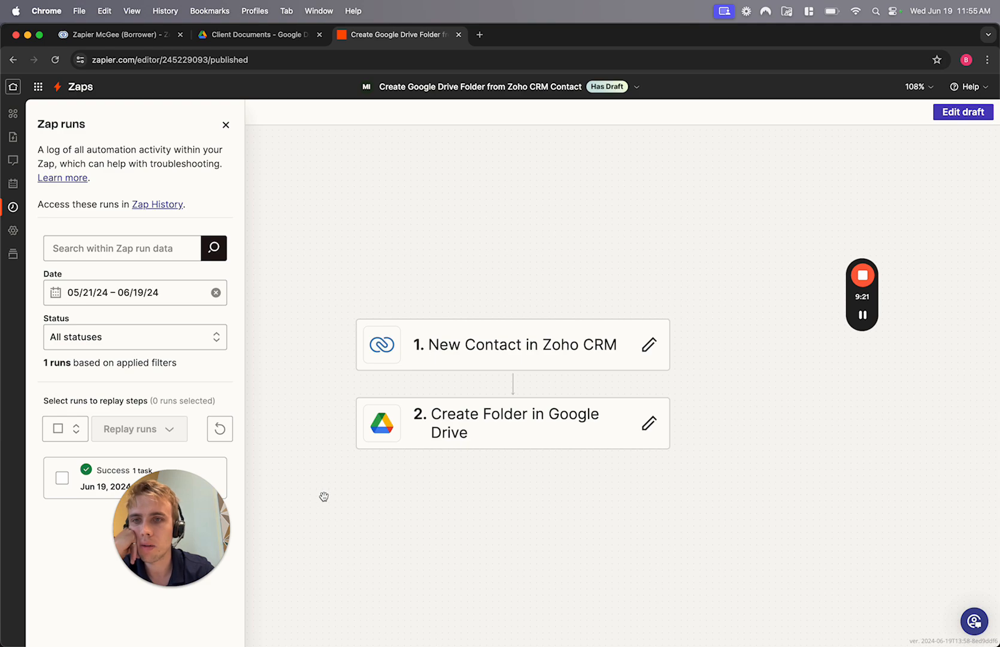
click(225, 125)
click(228, 35)
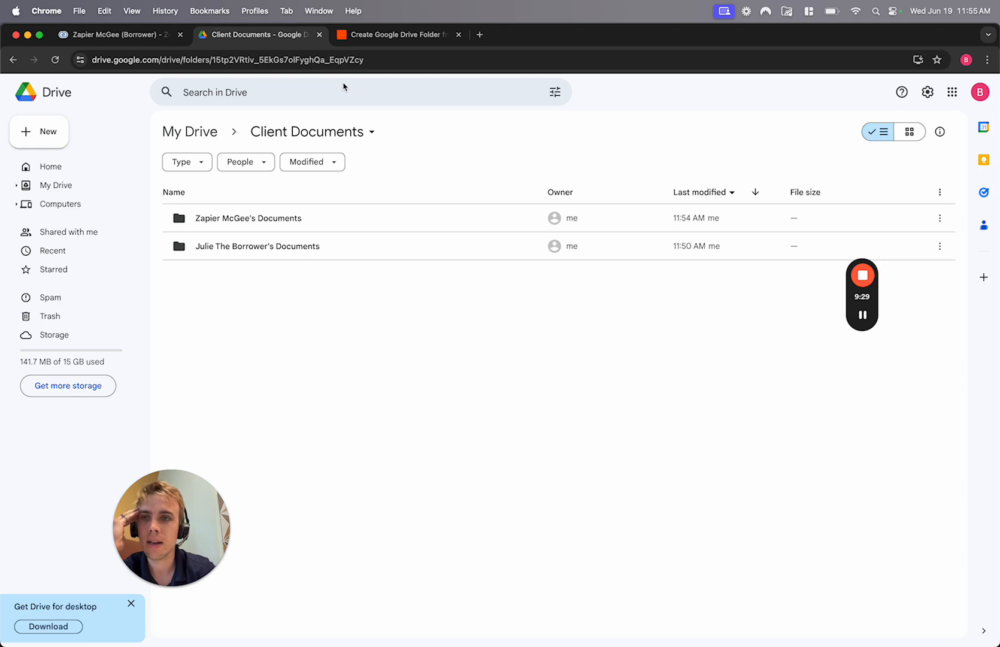
click(118, 37)
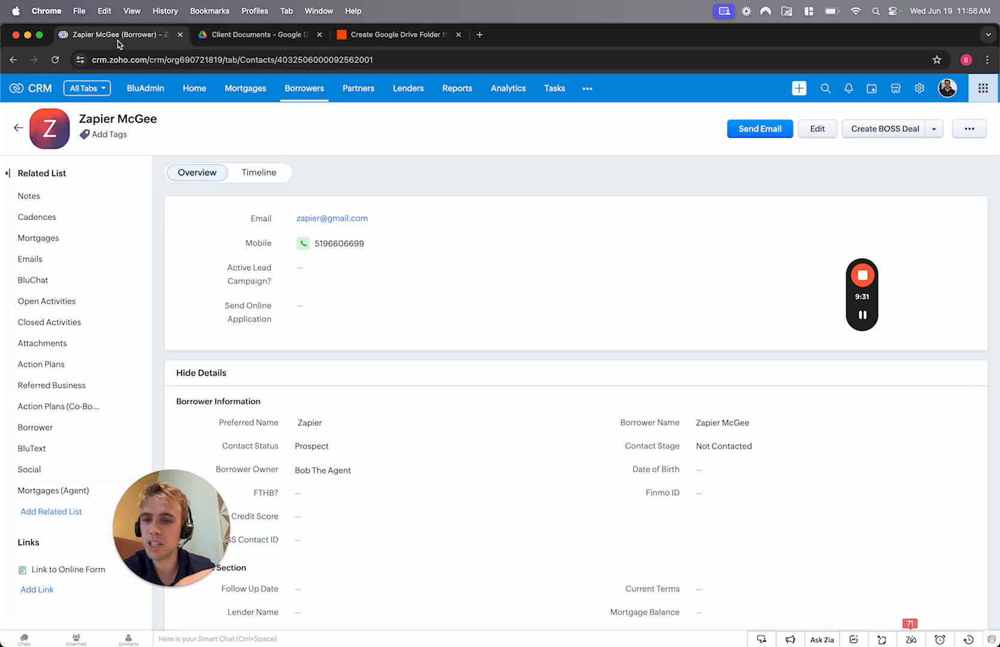
click(242, 35)
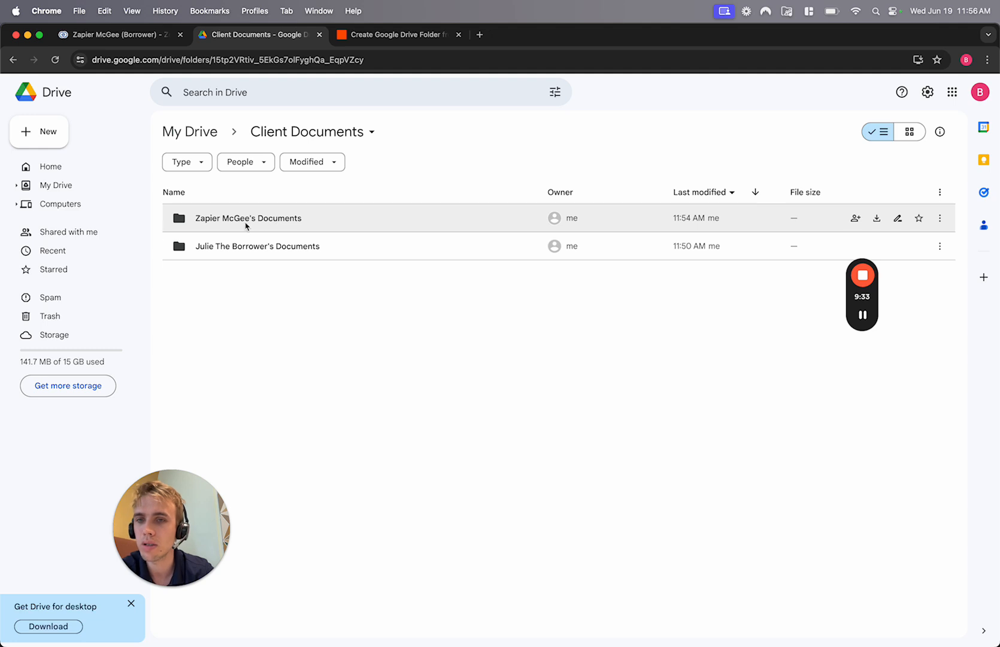